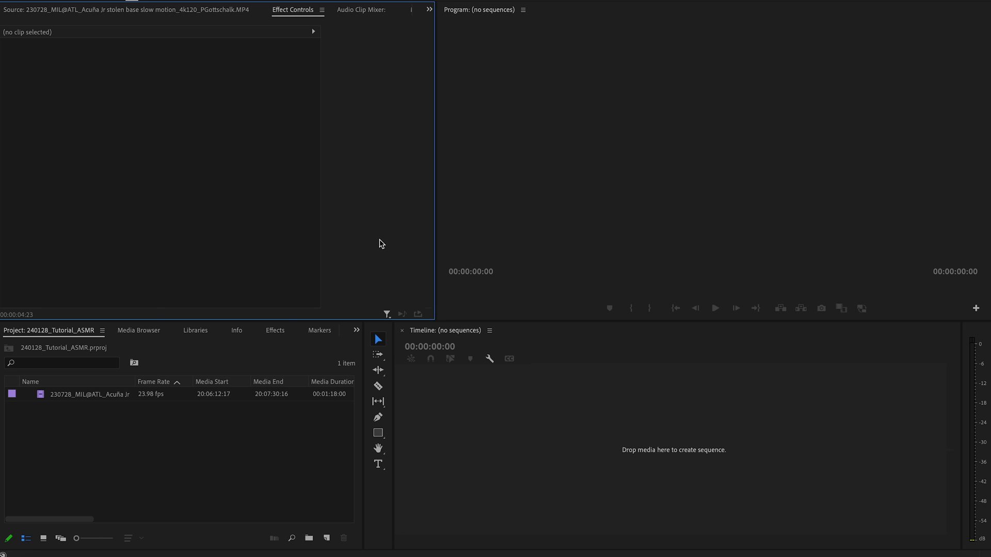
# Load the stolen-base clip in the Source Monitor, skim through it, and return to its first frame
pyautogui.hotkey('shift', '2')
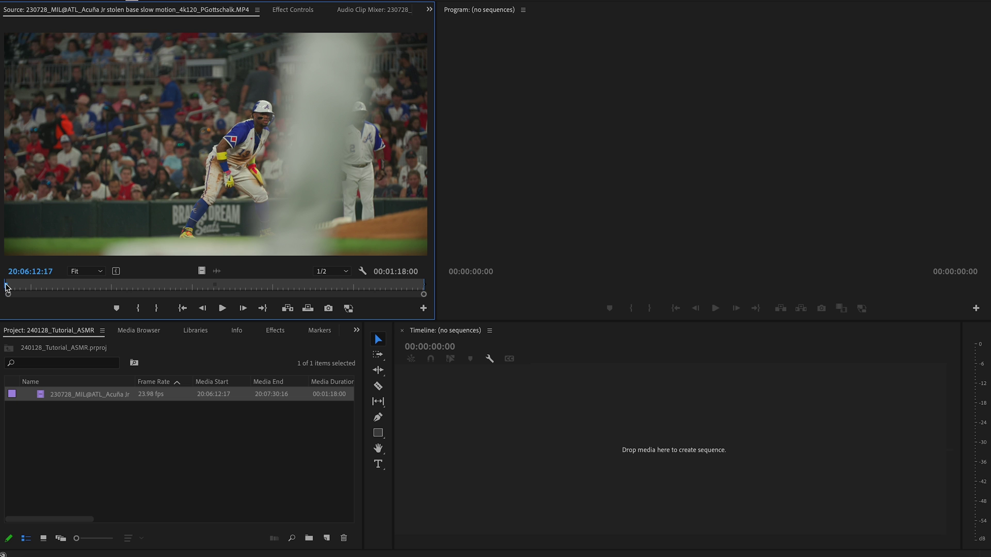
pyautogui.moveTo(10, 287); pyautogui.dragTo(106, 282)
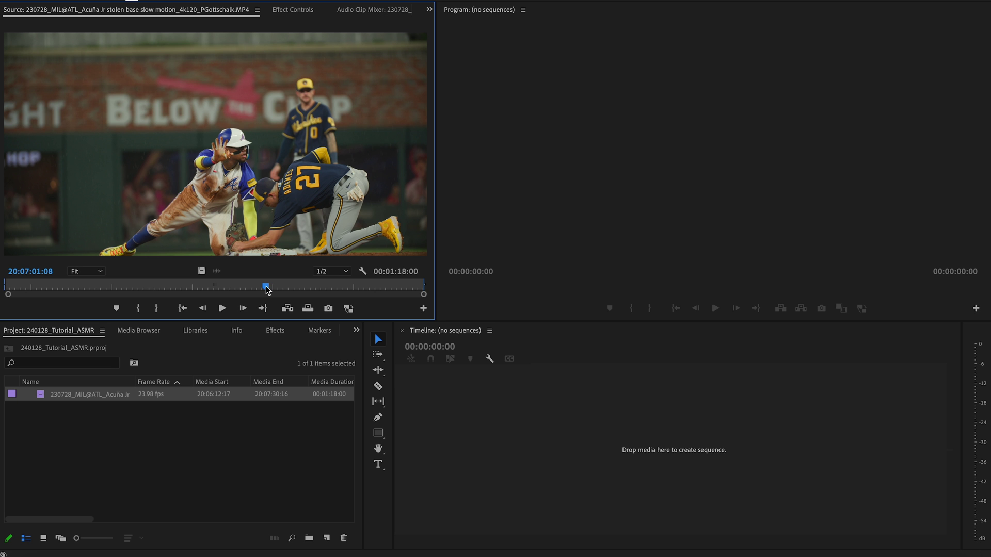
pyautogui.moveTo(267, 290); pyautogui.dragTo(4, 289)
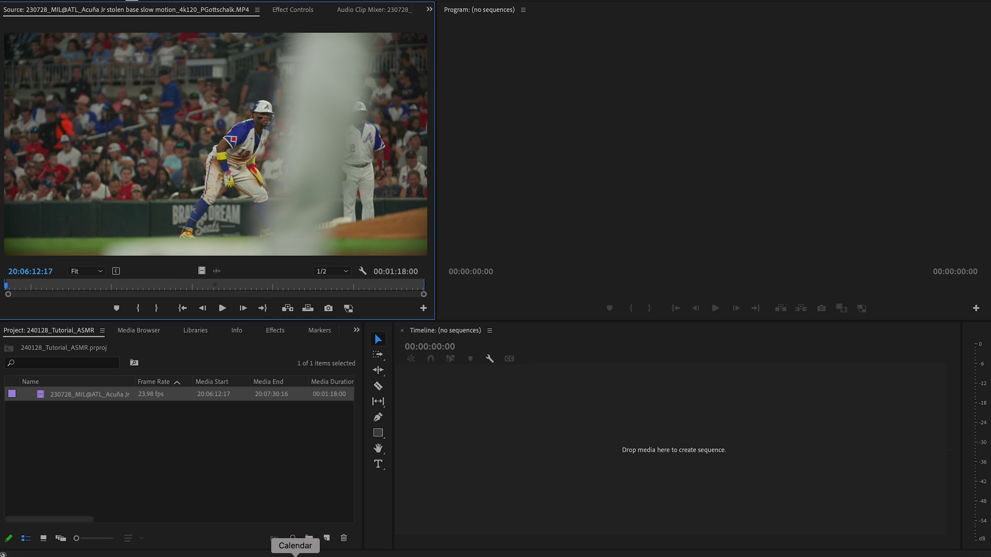
# Create a 3840x2160 sequence named '16x9 master edit' from the Custom Youtube 16x9 4k preset
pyautogui.click(313, 479)
pyautogui.click(326, 538)
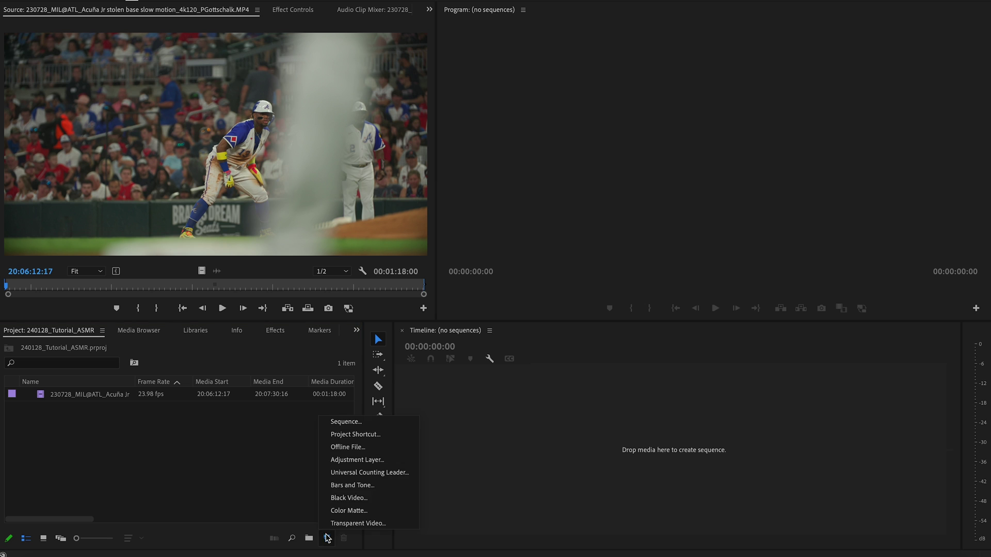
pyautogui.click(344, 421)
pyautogui.click(356, 191)
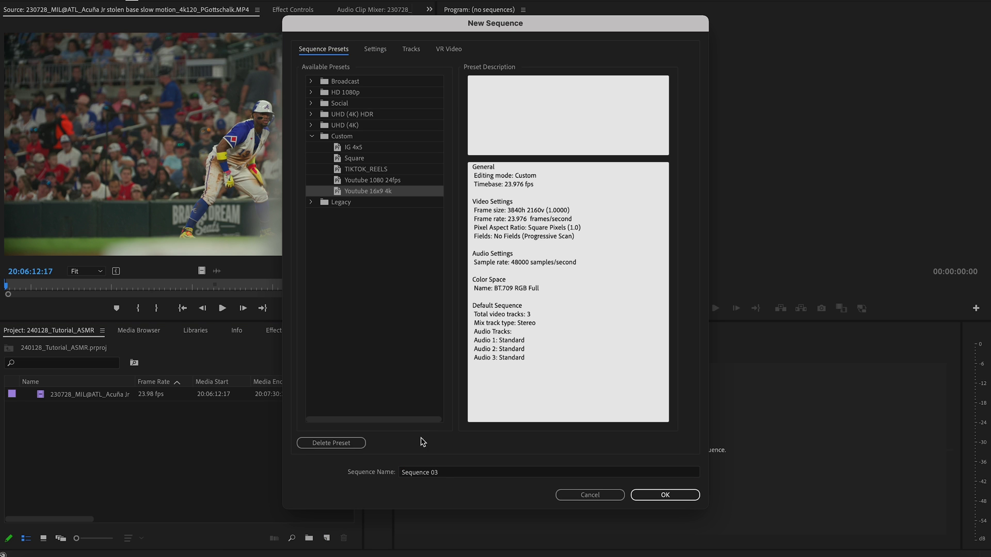
pyautogui.click(444, 472)
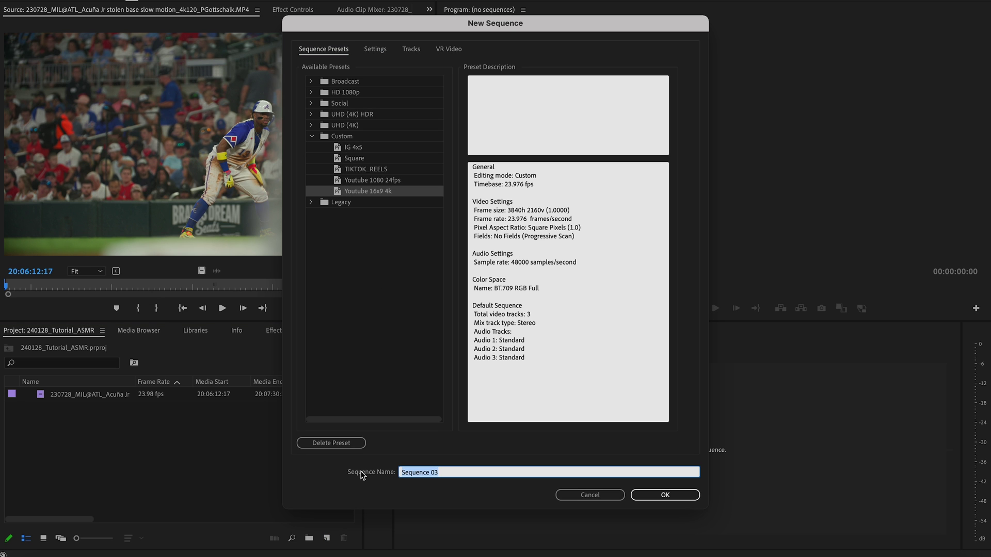
pyautogui.click(385, 170)
pyautogui.click(378, 192)
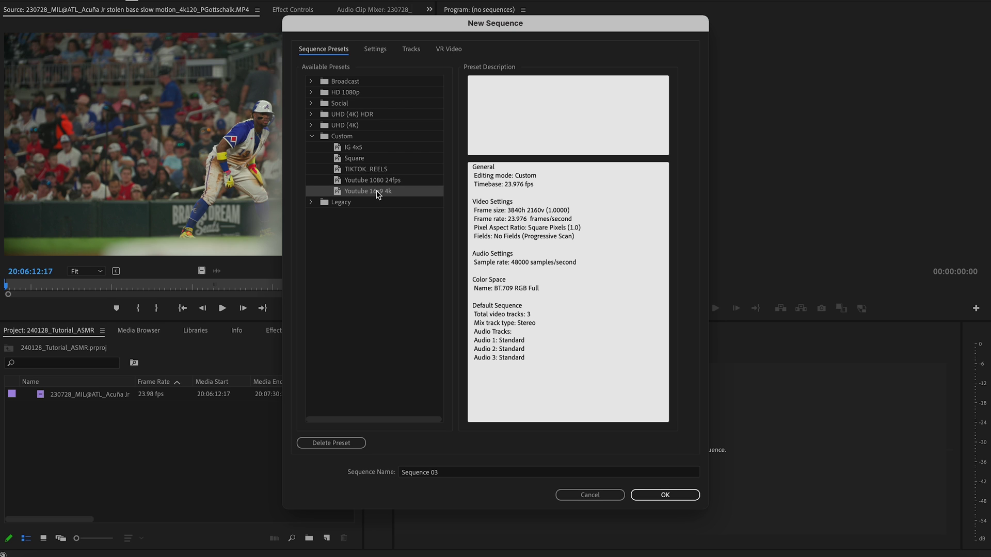
pyautogui.click(443, 472)
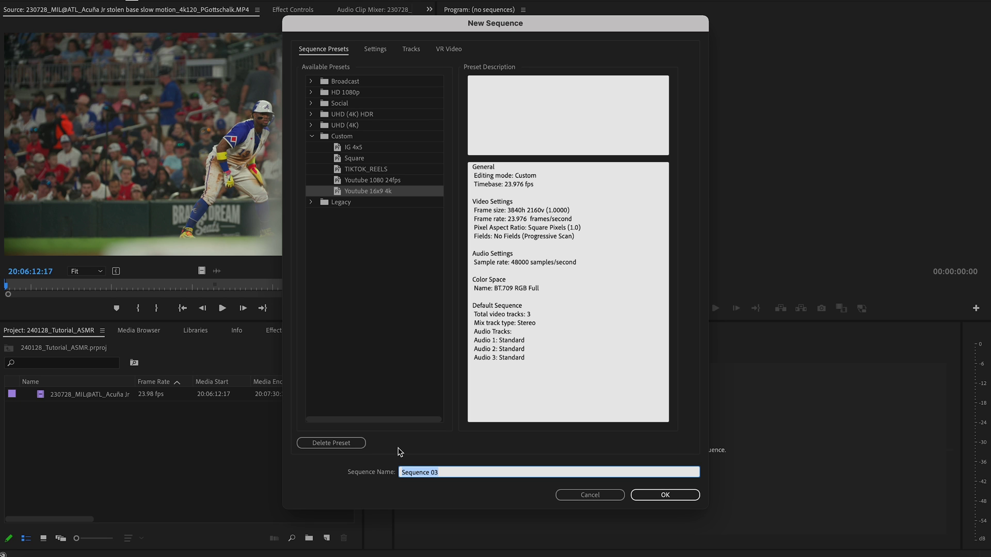
pyautogui.write('16x9 master edit')
pyautogui.press('Return')
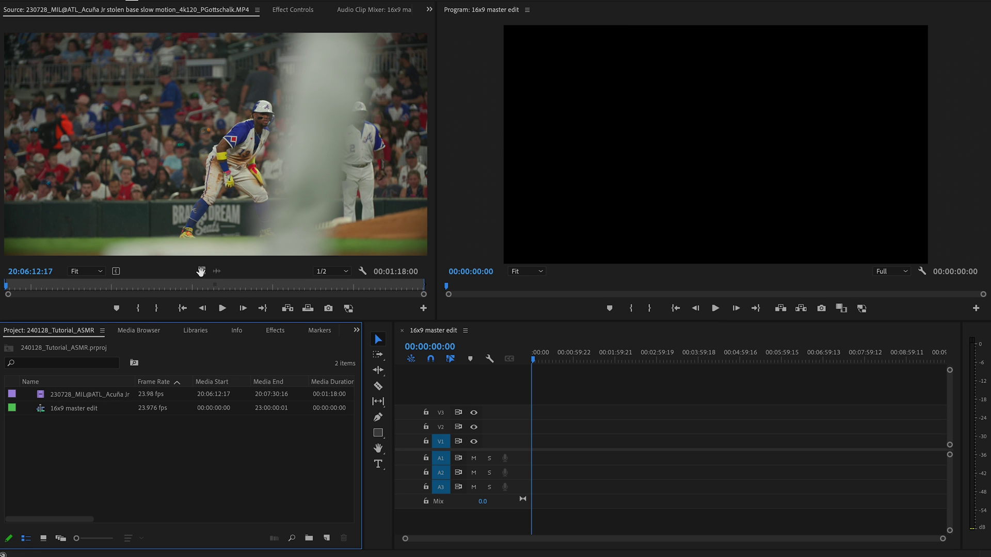
# Mark In and Out on the source clip and place its video at the sequence start, keeping existing settings
pyautogui.moveTo(16, 286); pyautogui.dragTo(101, 276)
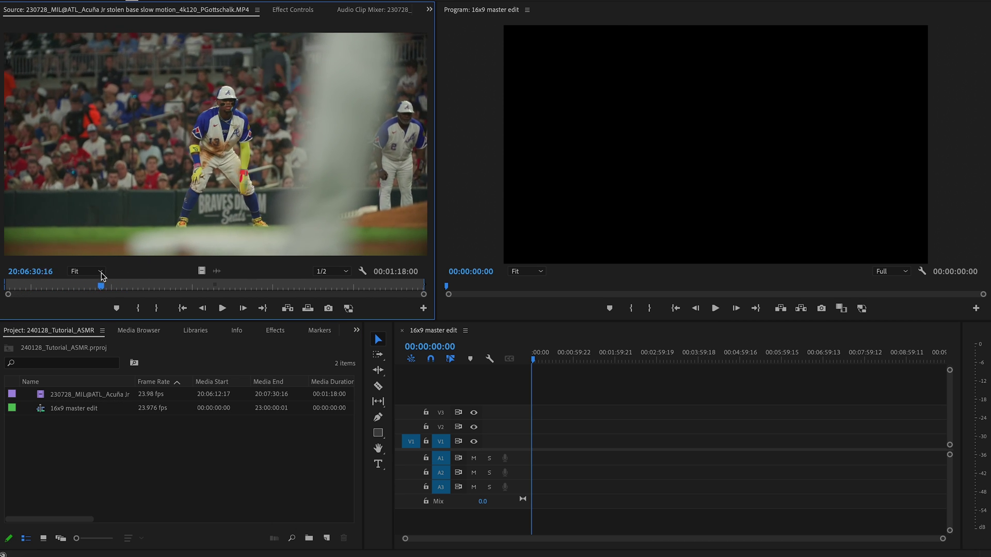
pyautogui.press('i')
pyautogui.press('space')
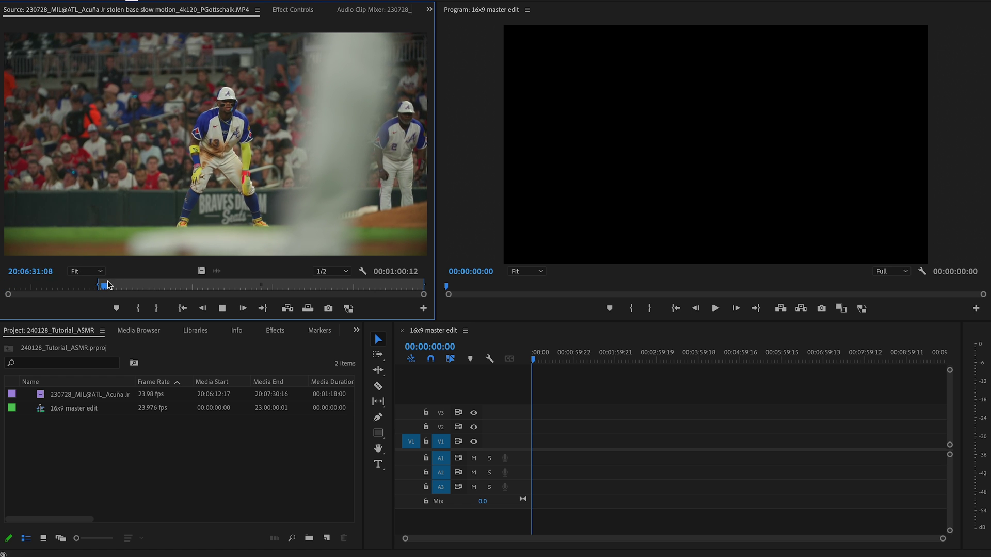
pyautogui.moveTo(107, 284); pyautogui.dragTo(339, 277)
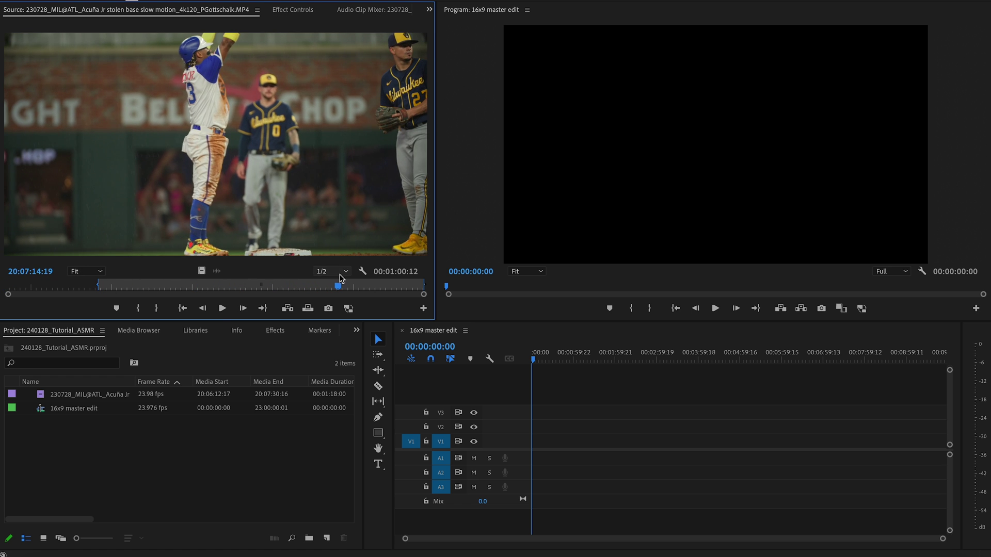
pyautogui.press('o')
pyautogui.moveTo(201, 270); pyautogui.dragTo(534, 445)
pyautogui.click(607, 300)
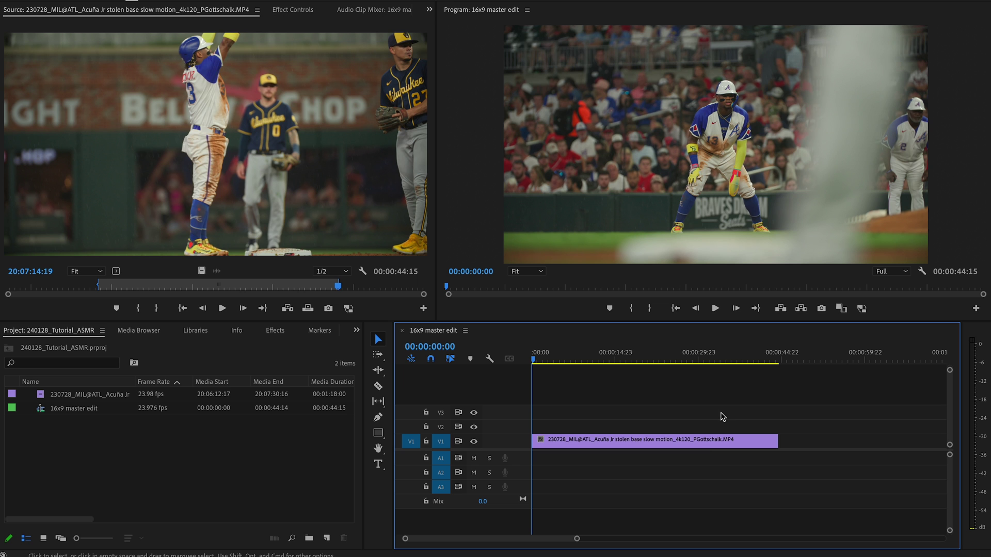
# Speed the sequence clip up to 500% and fit the timeline to show it
pyautogui.click(704, 443)
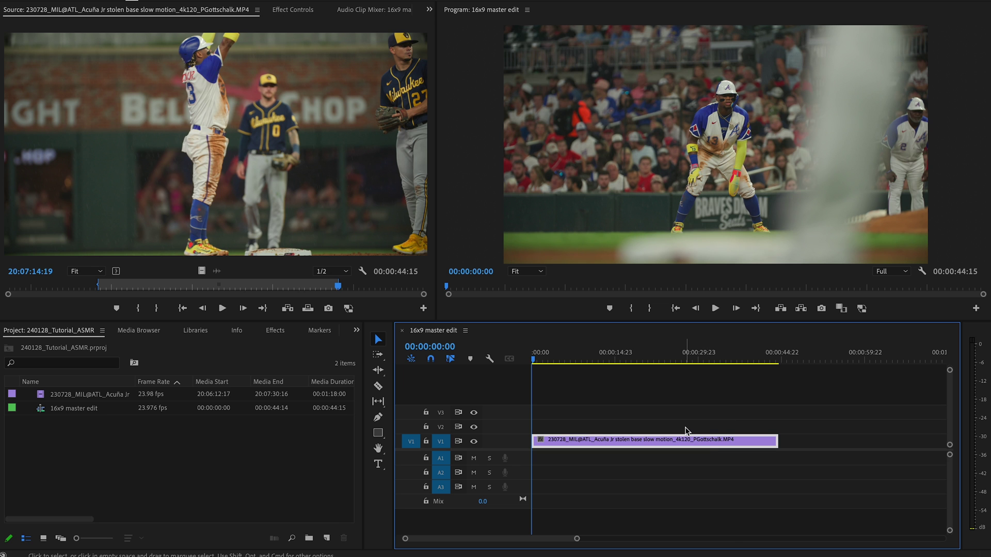
pyautogui.press('super+r')
pyautogui.write('500')
pyautogui.press('Return')
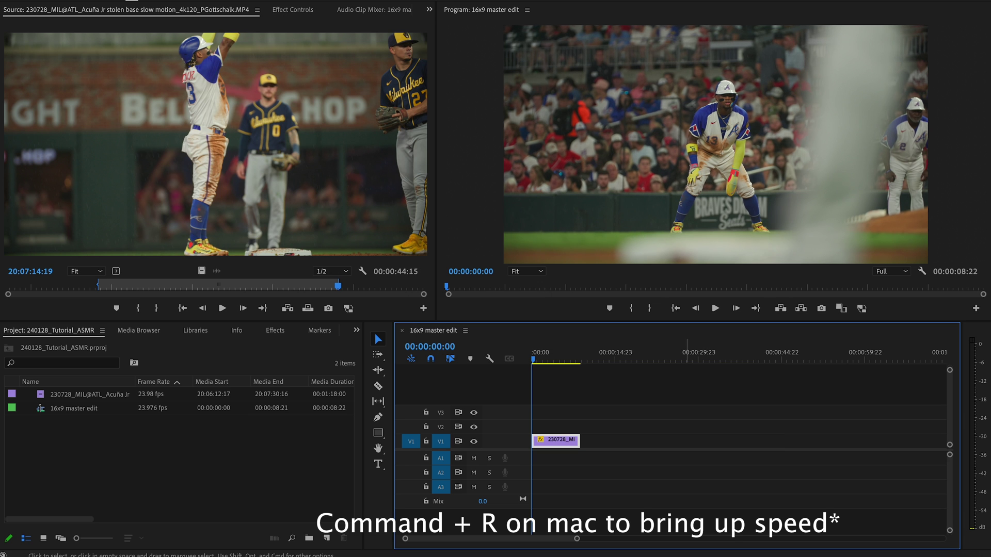
pyautogui.click(714, 420)
pyautogui.press('\\')
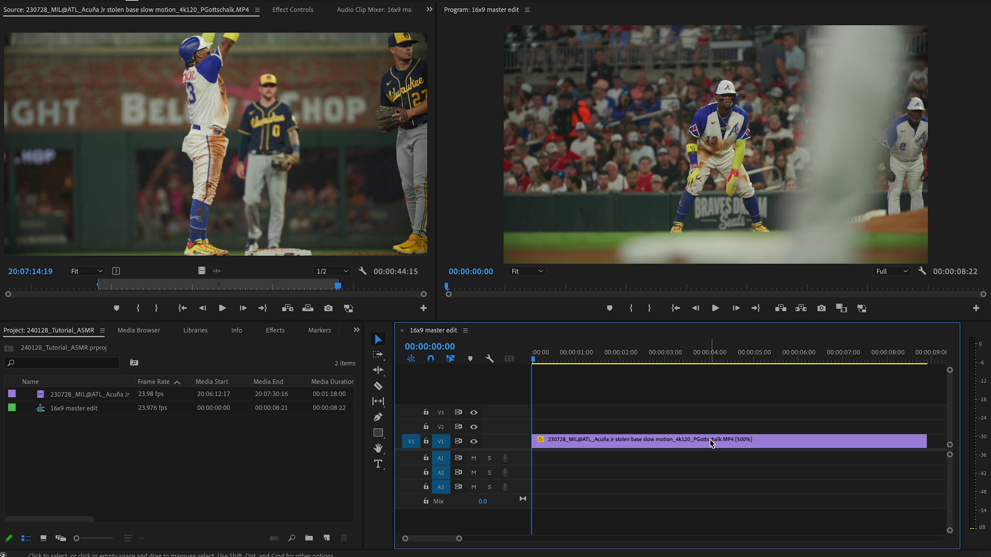
pyautogui.click(712, 443)
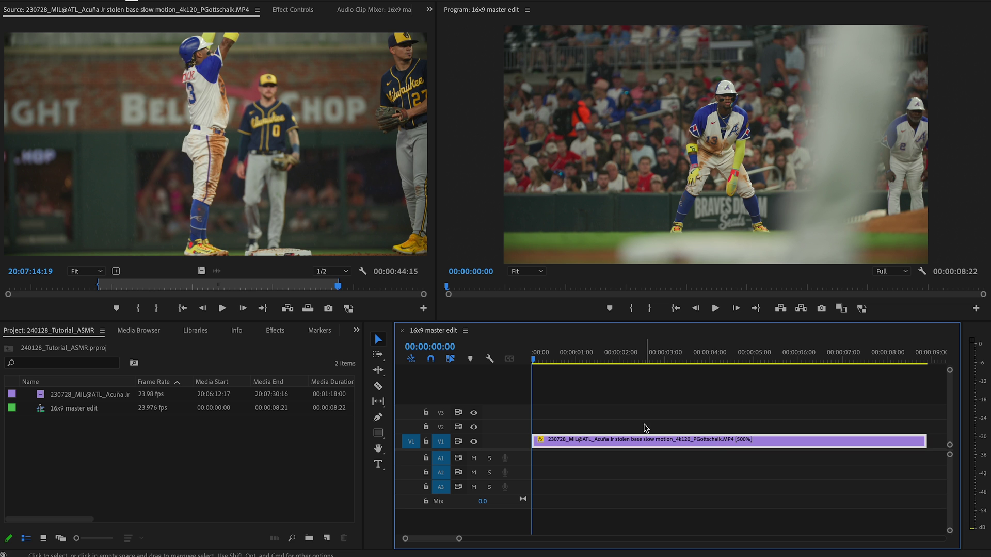
pyautogui.moveTo(519, 433); pyautogui.dragTo(519, 418)
# Show the clip's Time Remapping > Speed keyframes on the timeline
pyautogui.rightClick(619, 445)
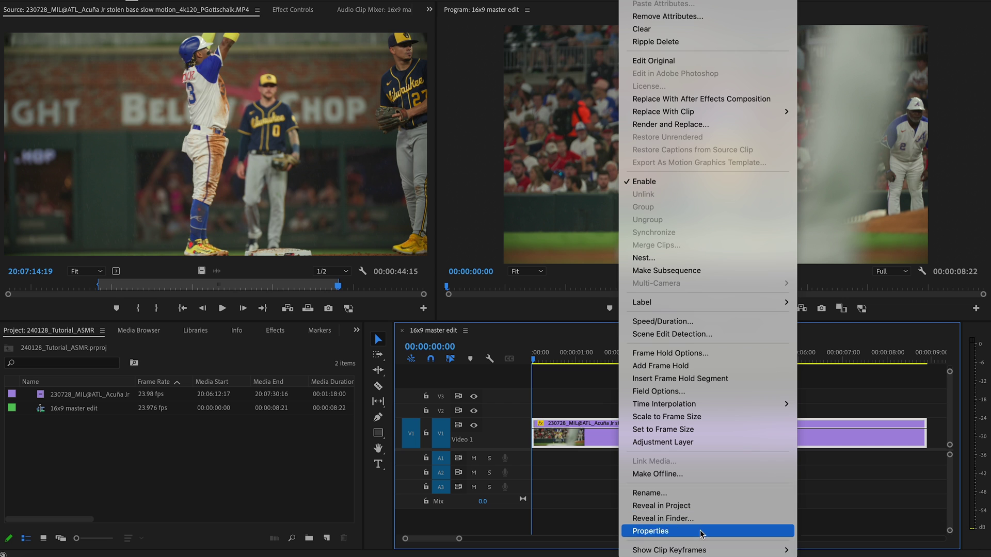
pyautogui.moveTo(722, 550)
pyautogui.moveTo(846, 550)
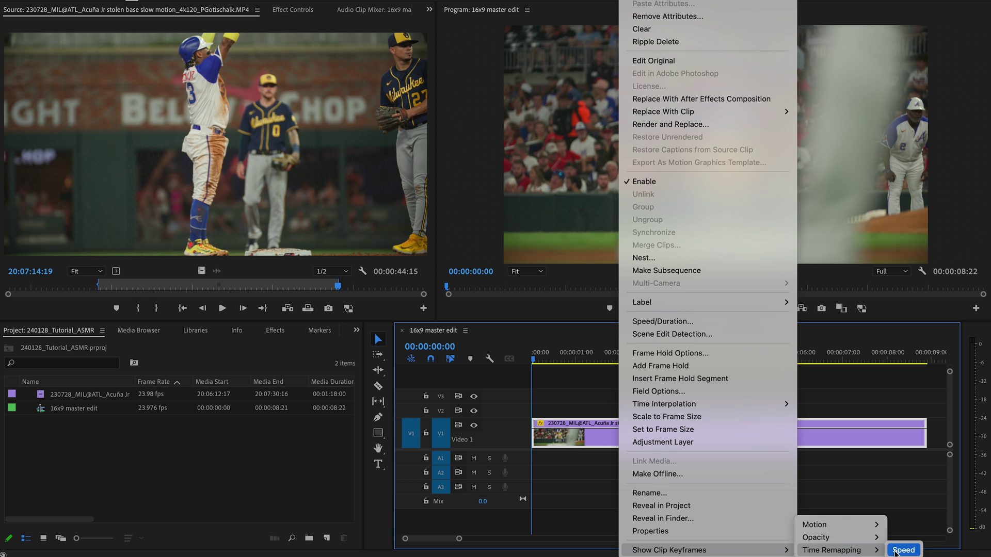
pyautogui.click(902, 550)
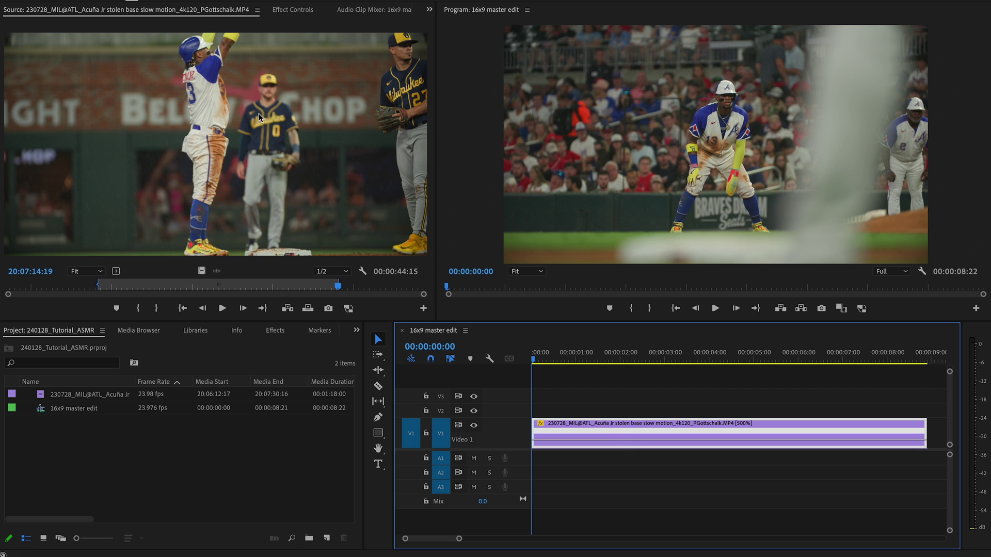
# Preview the start of the sequence and open the clip's Effect Controls
pyautogui.press('space')
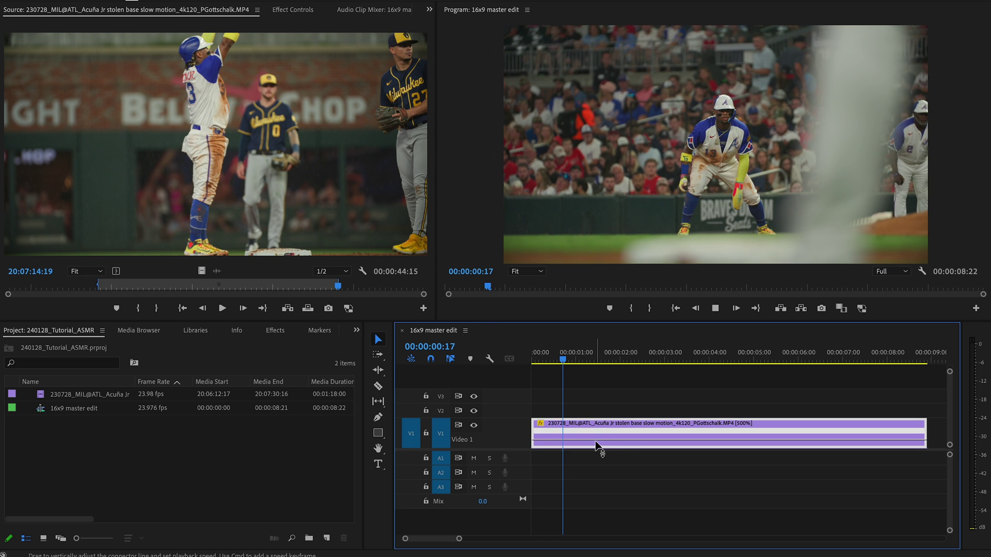
pyautogui.press('space')
pyautogui.moveTo(568, 355); pyautogui.dragTo(527, 372)
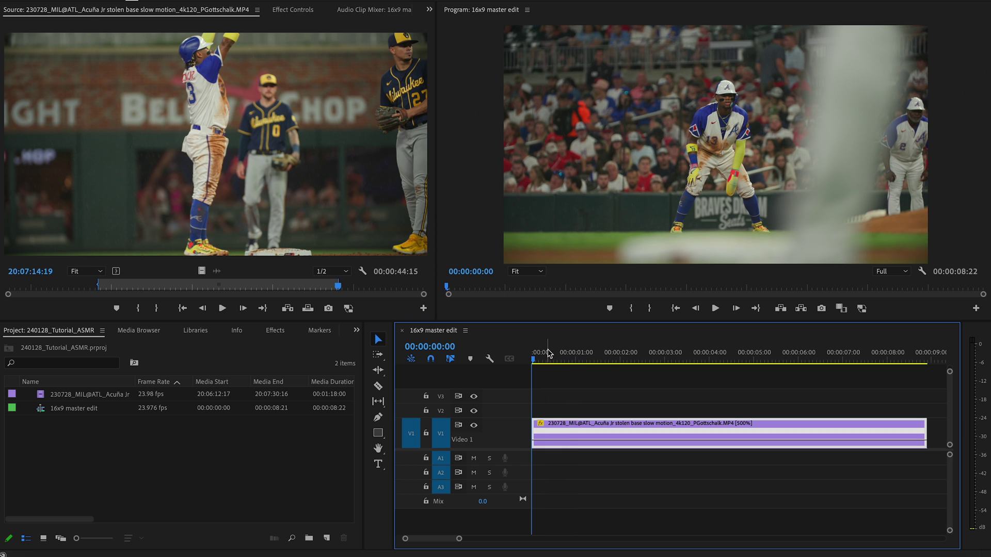
pyautogui.click(285, 10)
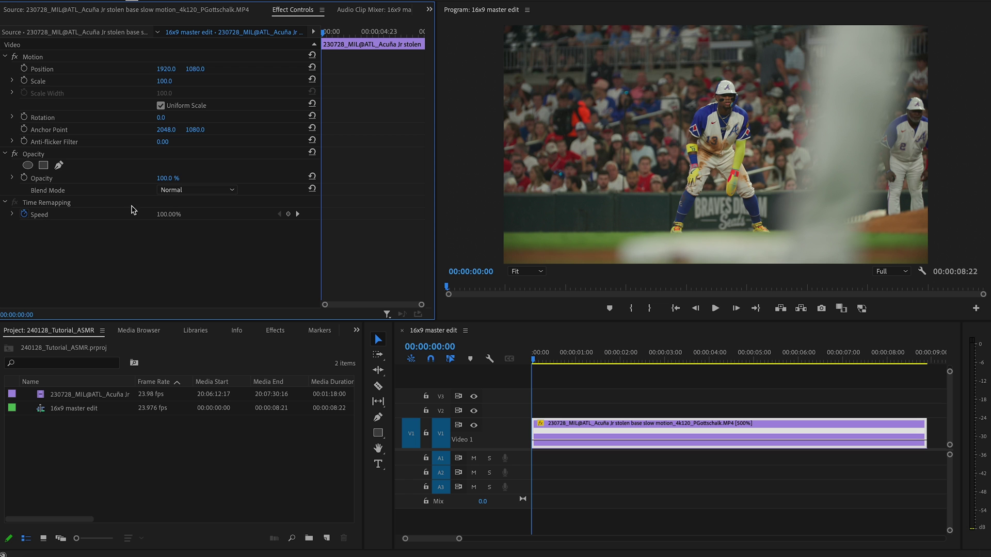
# Add a speed keyframe just before the runner breaks and slow the clip down after it
pyautogui.click(572, 394)
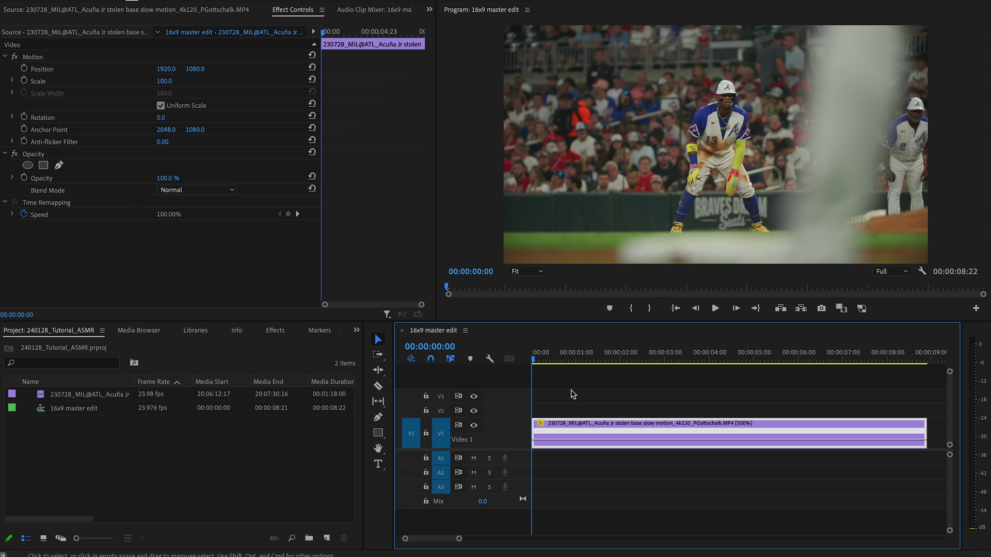
pyautogui.click(561, 425)
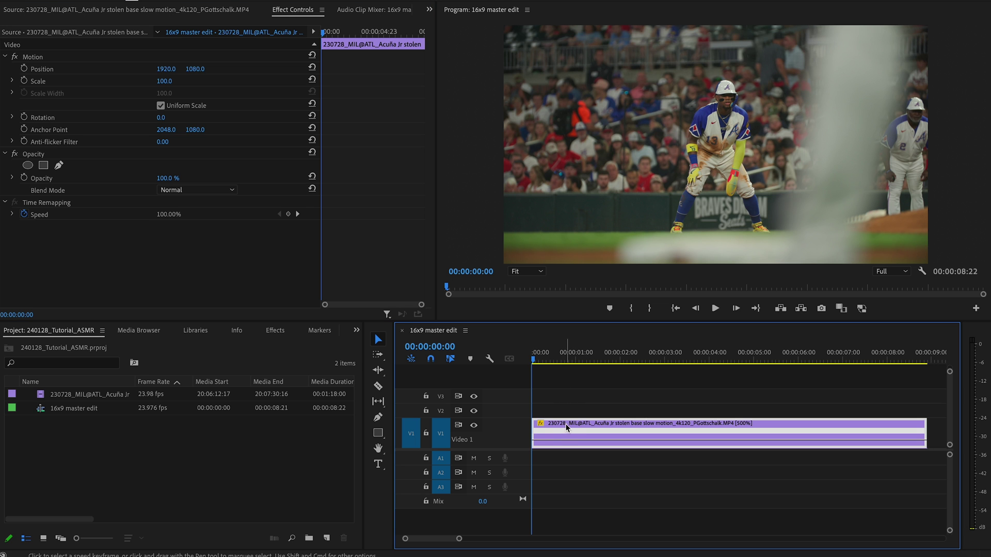
pyautogui.press('space')
pyautogui.click(574, 354)
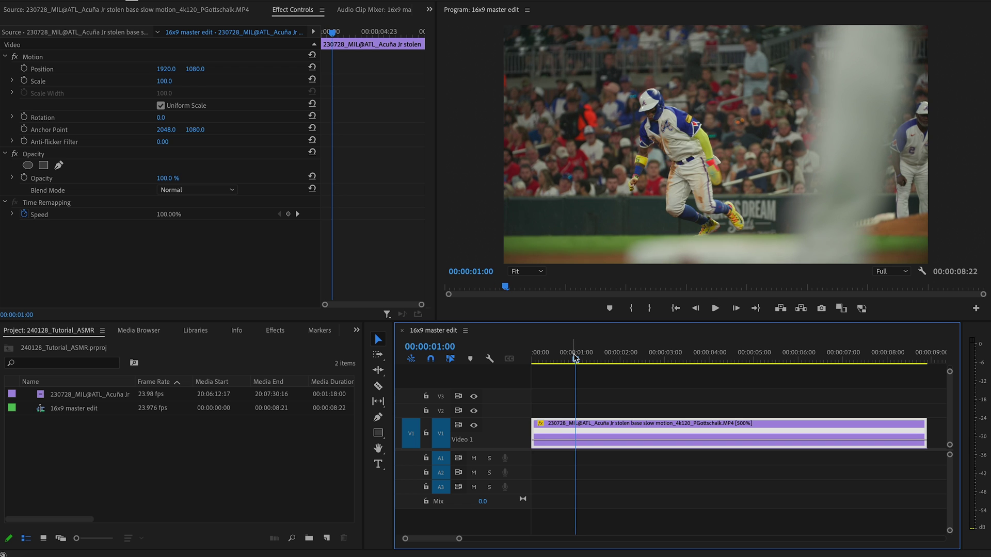
pyautogui.moveTo(573, 354); pyautogui.dragTo(564, 355)
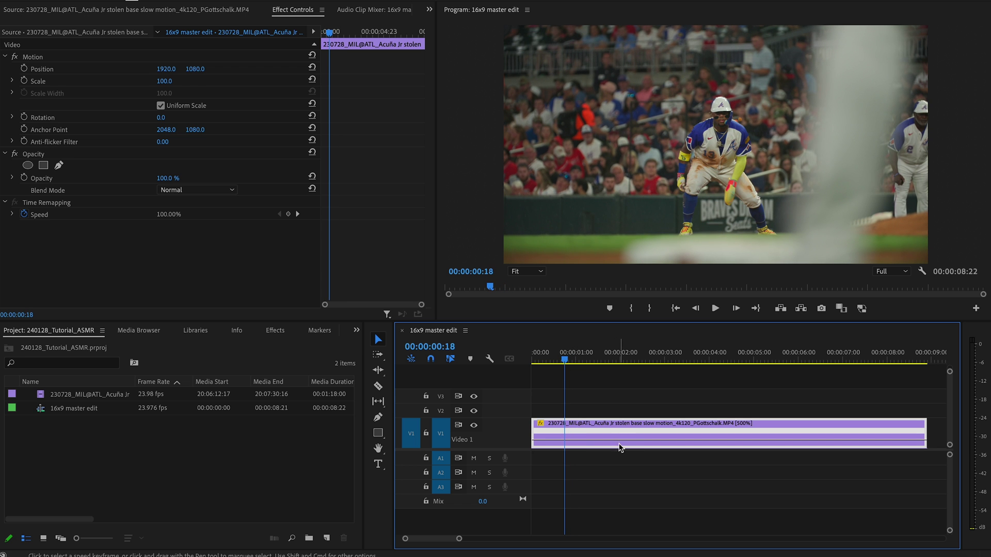
pyautogui.click(288, 213)
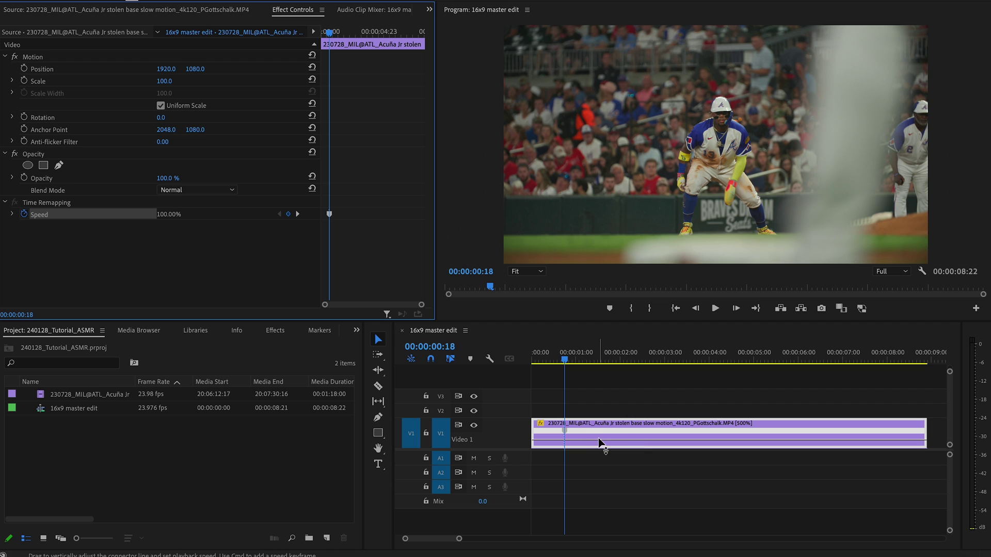
pyautogui.moveTo(600, 441); pyautogui.dragTo(600, 443)
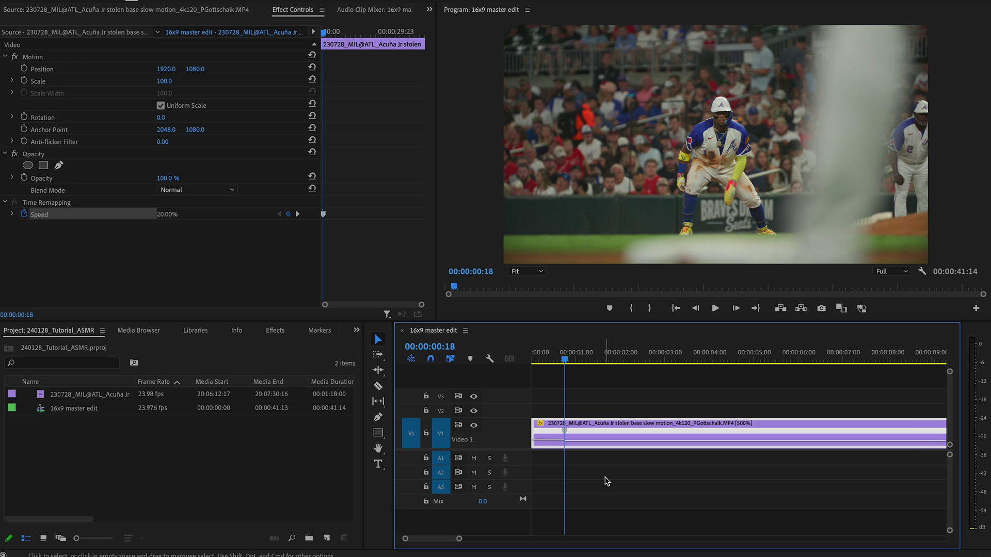
# Zoom the timeline in and split the speed keyframe into a gradual ramp
pyautogui.click(607, 481)
pyautogui.press('=')
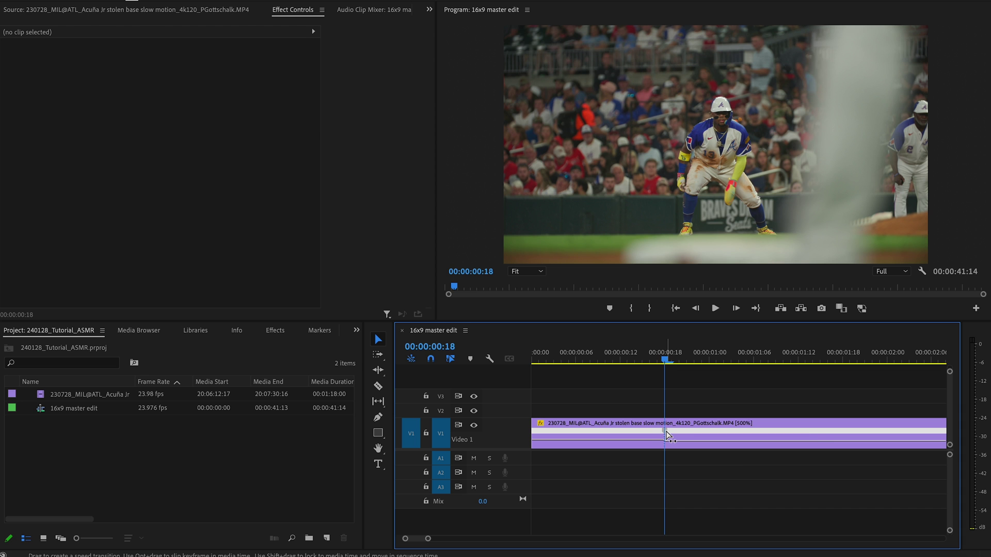
pyautogui.moveTo(669, 436); pyautogui.dragTo(710, 435)
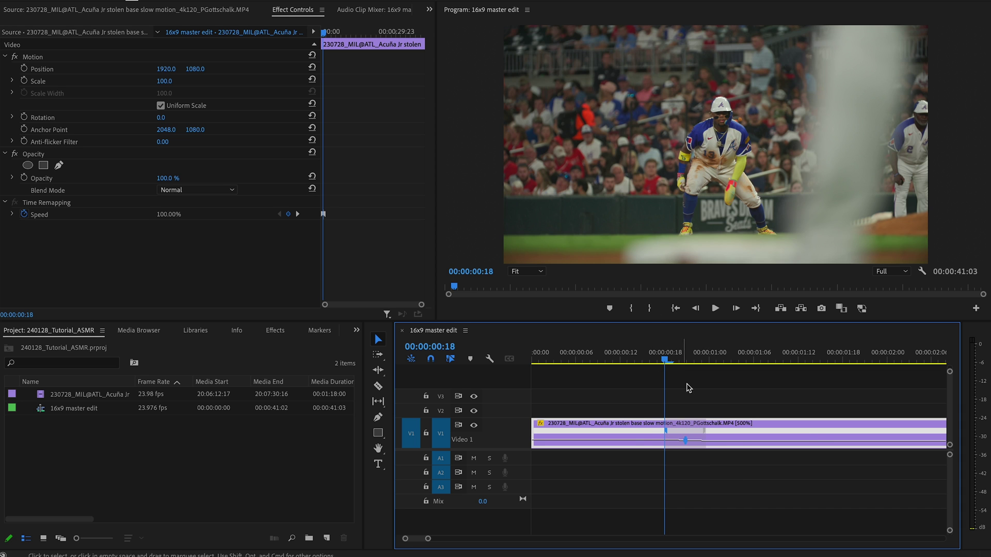
# Slide the speed ramp later in the clip, previewing it as it moves
pyautogui.click(620, 357)
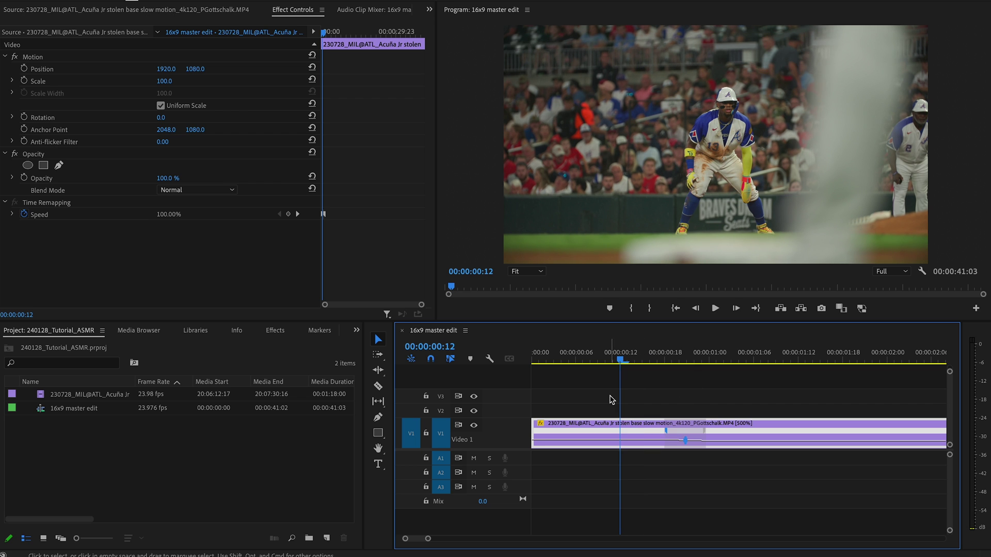
pyautogui.click(674, 424)
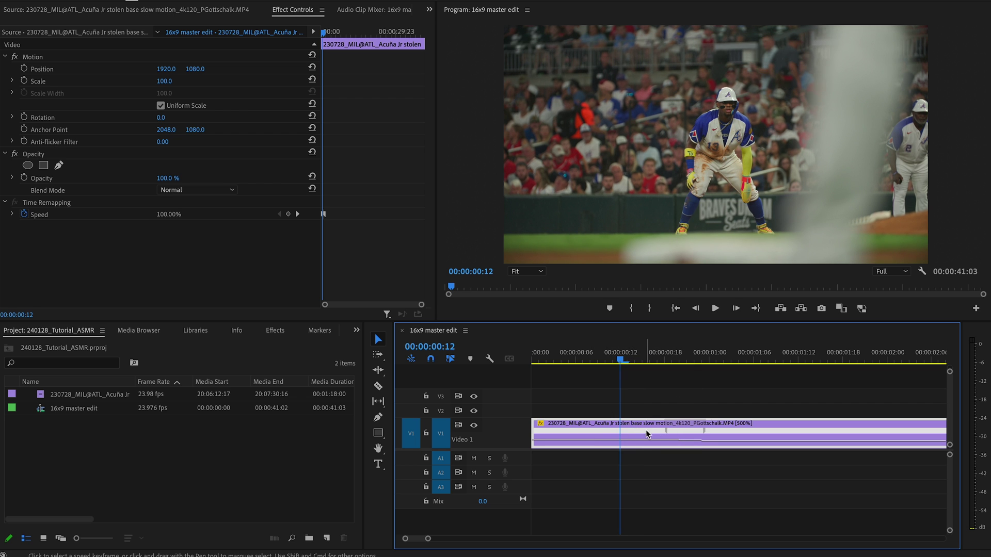
pyautogui.moveTo(664, 429); pyautogui.dragTo(730, 432)
pyautogui.press('space')
pyautogui.press('space')
pyautogui.moveTo(705, 435); pyautogui.dragTo(742, 431)
pyautogui.press('space')
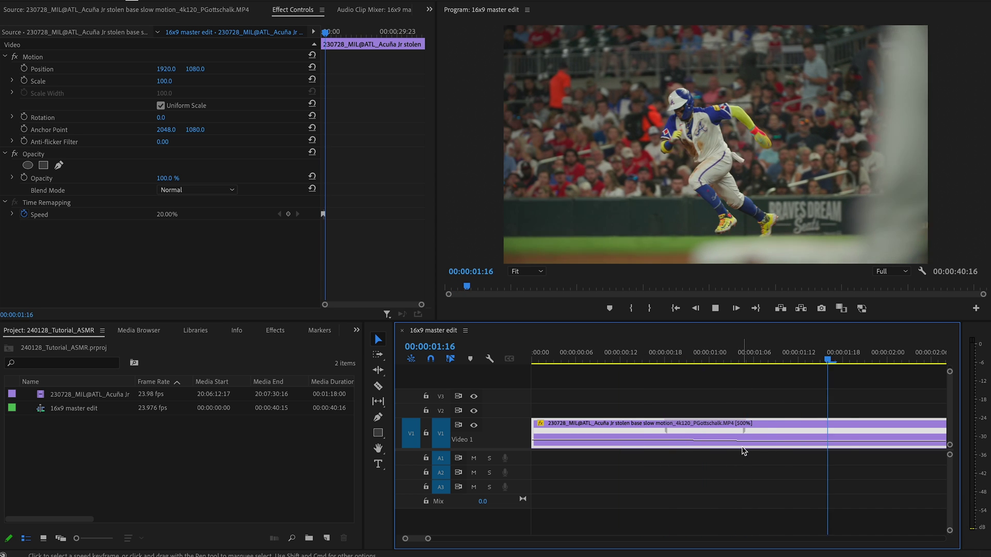
# Zoom the timeline out, replay from the start, and park the playhead at 00:00:04:15
pyautogui.press('-')
pyautogui.press('-')
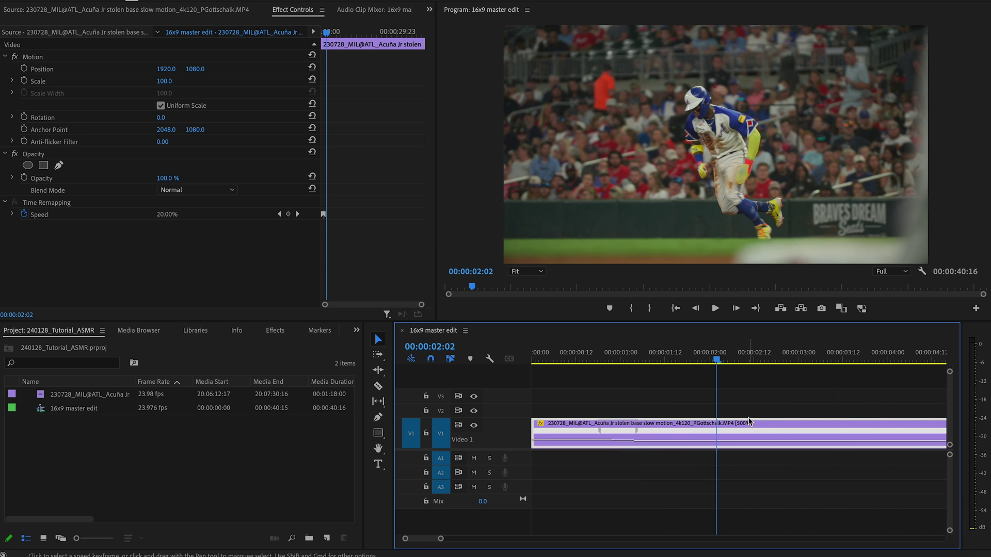
pyautogui.click(675, 308)
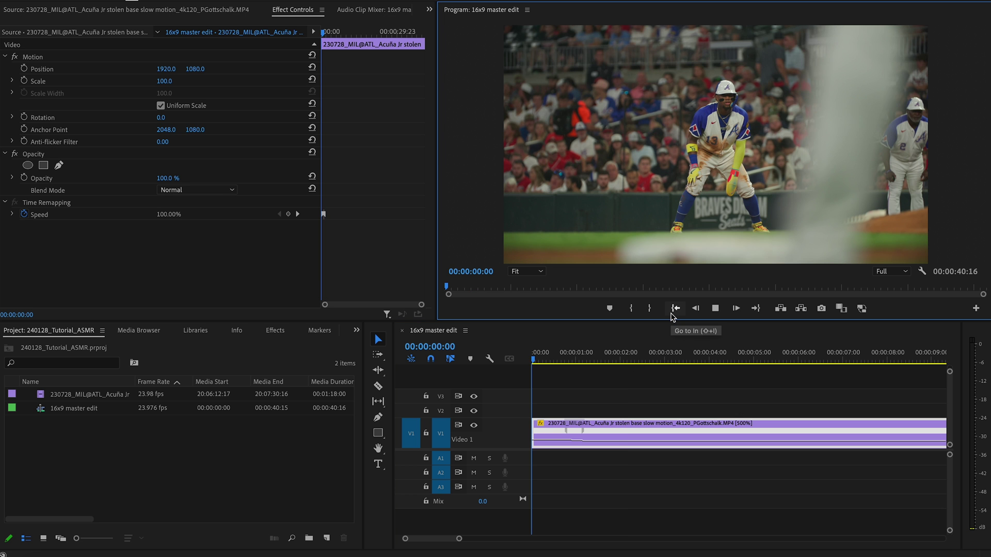
pyautogui.press('space')
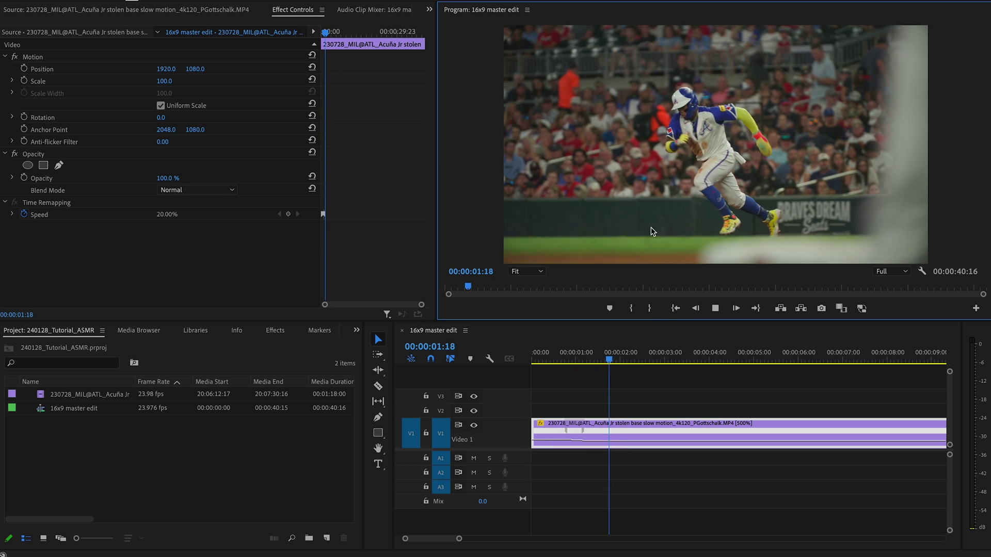
pyautogui.press('space')
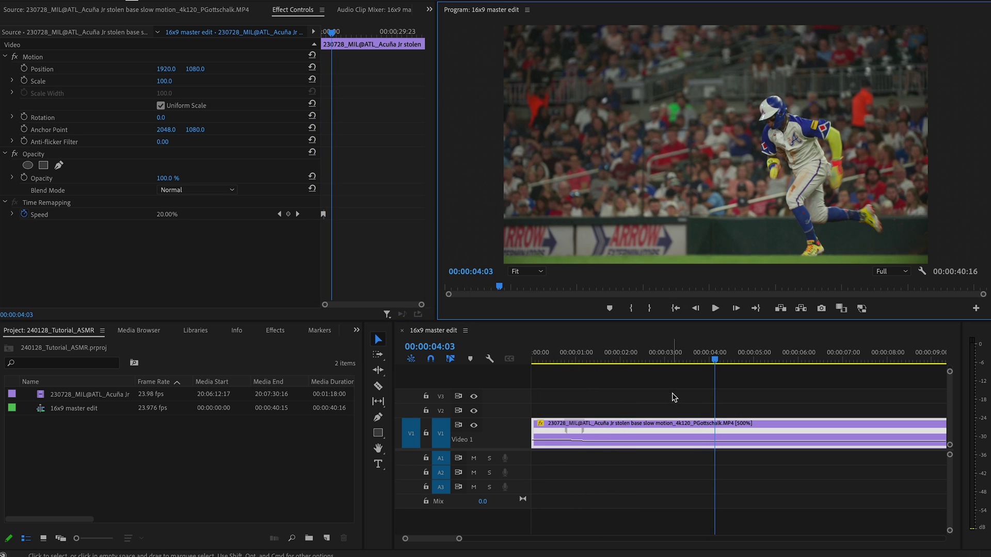
pyautogui.click(673, 397)
pyautogui.press('-')
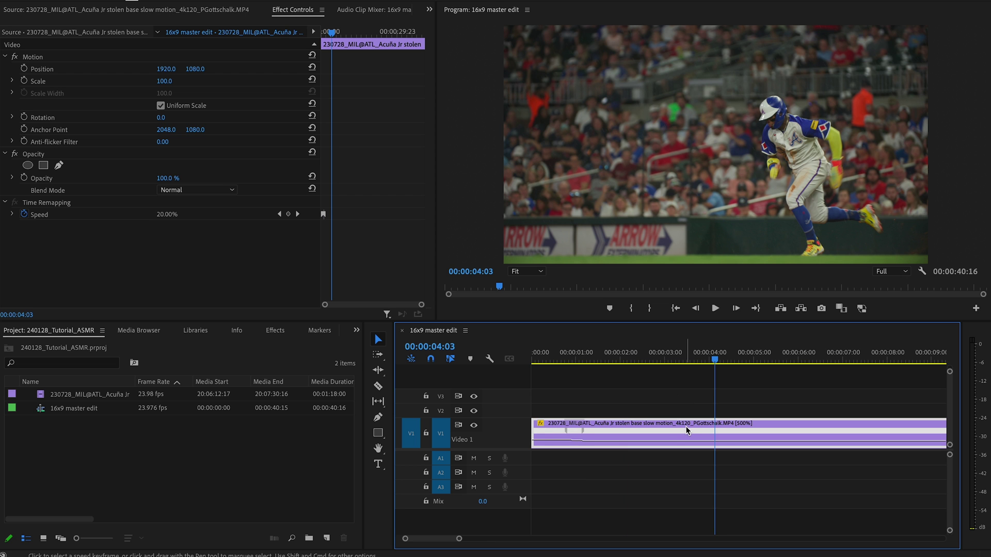
pyautogui.press('space')
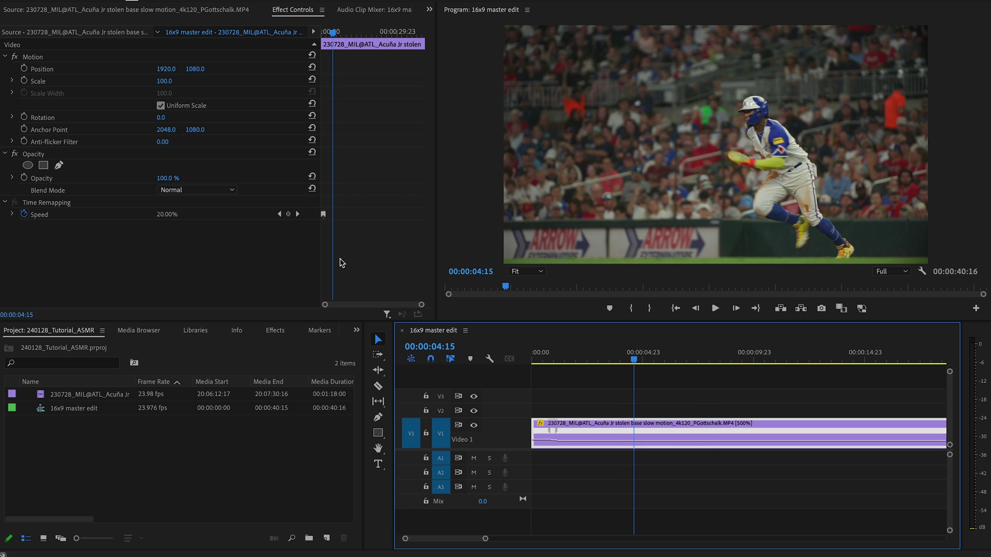
# Add a speed keyframe at 00:00:04:15, raise the following speed to about 100%, and ramp it
pyautogui.click(289, 214)
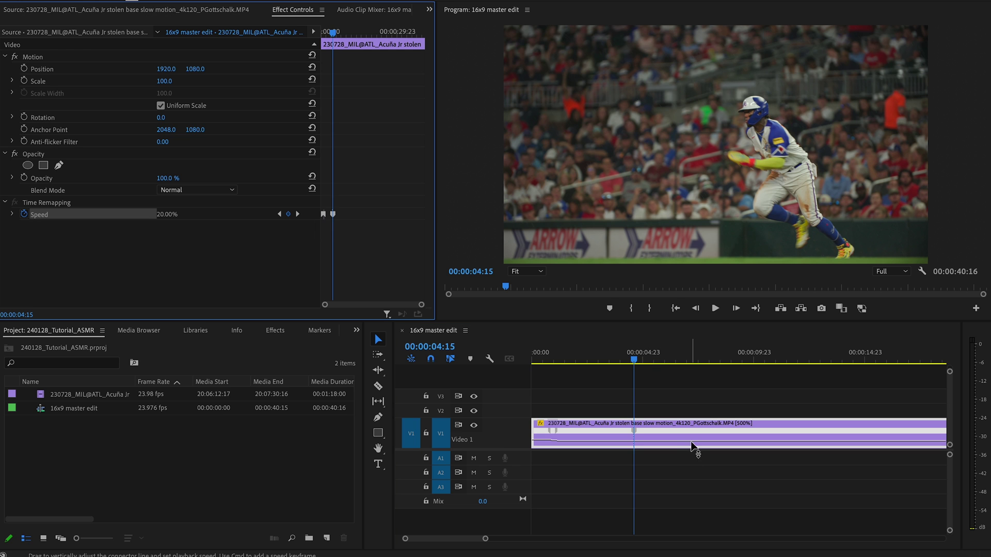
pyautogui.moveTo(705, 441); pyautogui.dragTo(705, 438)
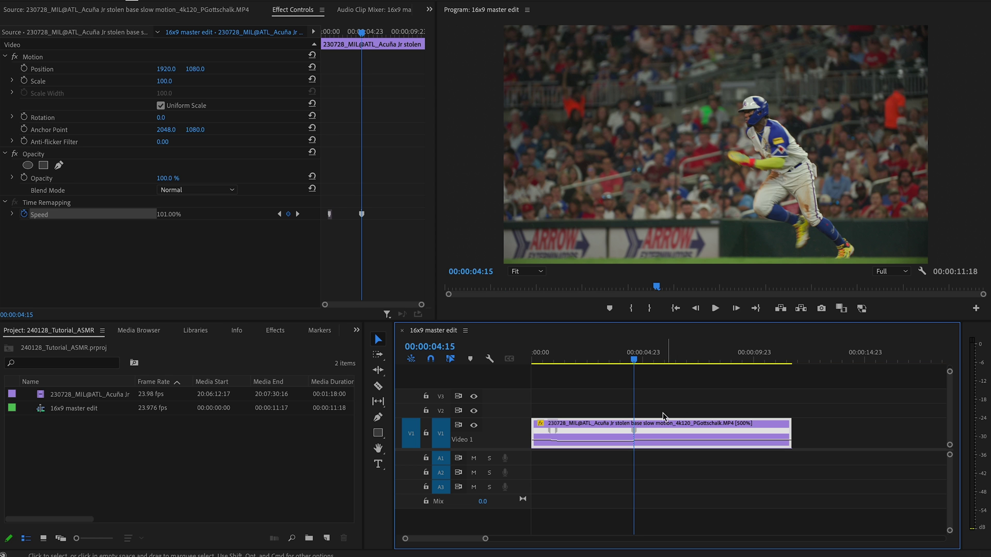
pyautogui.moveTo(641, 429); pyautogui.dragTo(731, 428)
pyautogui.press('space')
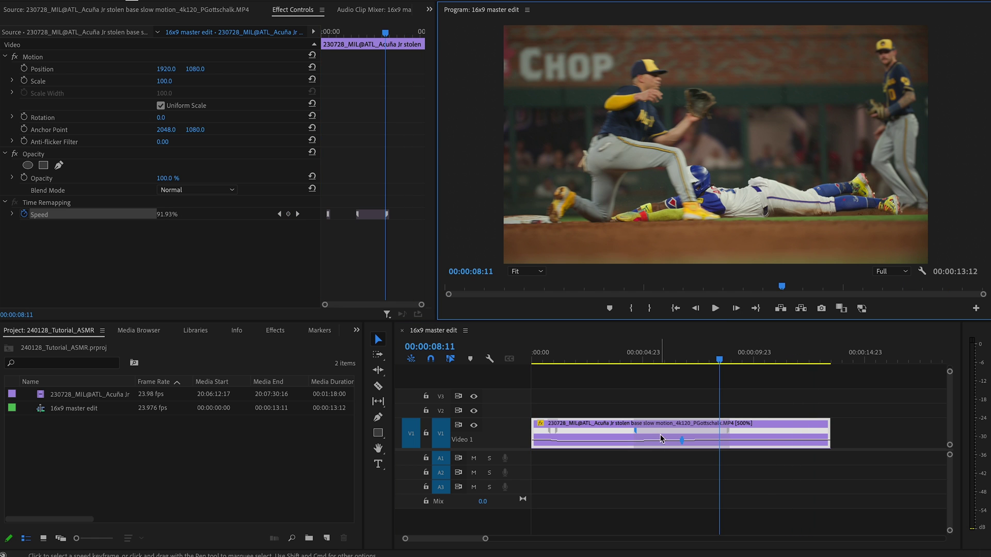
pyautogui.moveTo(660, 430); pyautogui.dragTo(645, 429)
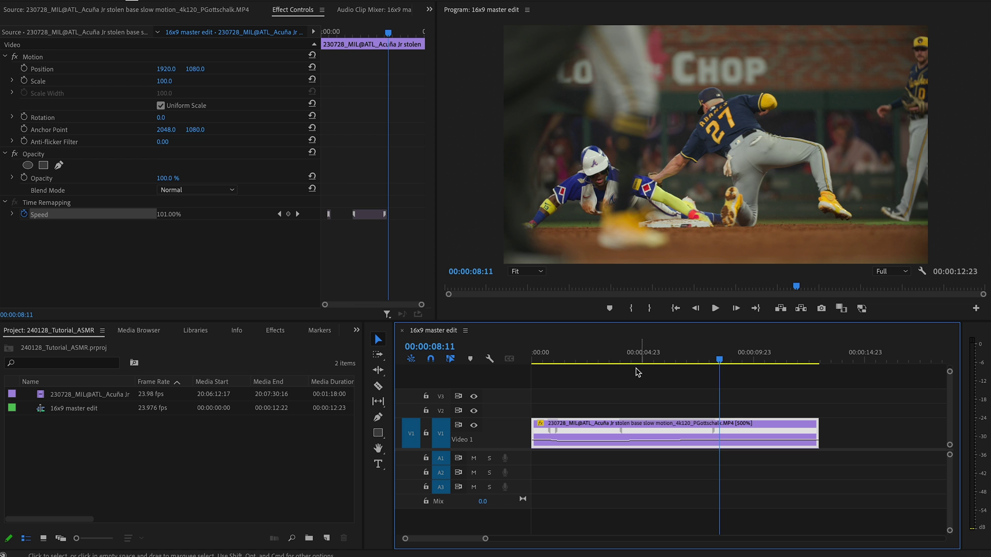
# Review the 500% to 20% to 101% speed ramp from 00:00:03:12, then from the start
pyautogui.click(601, 360)
pyautogui.press('space')
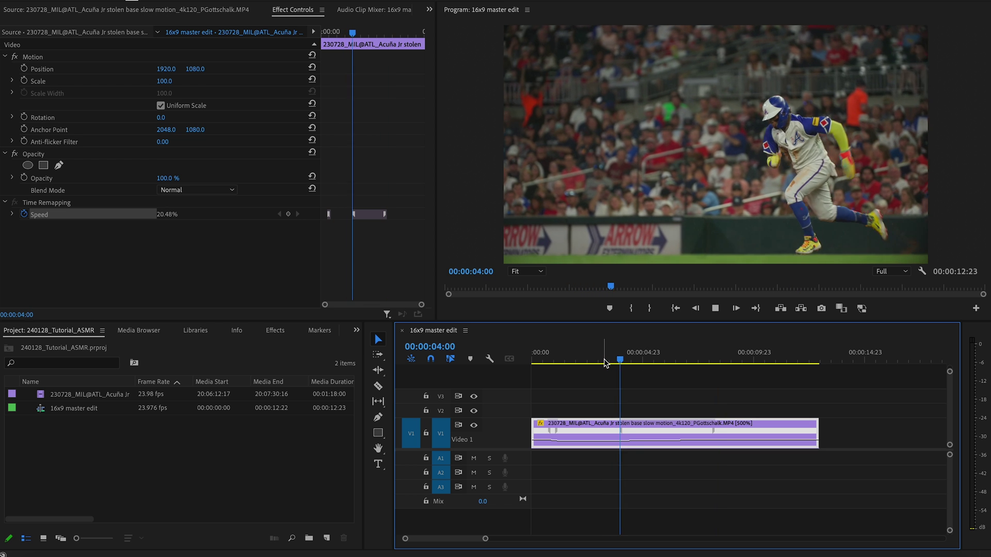
pyautogui.click(674, 315)
pyautogui.click(674, 313)
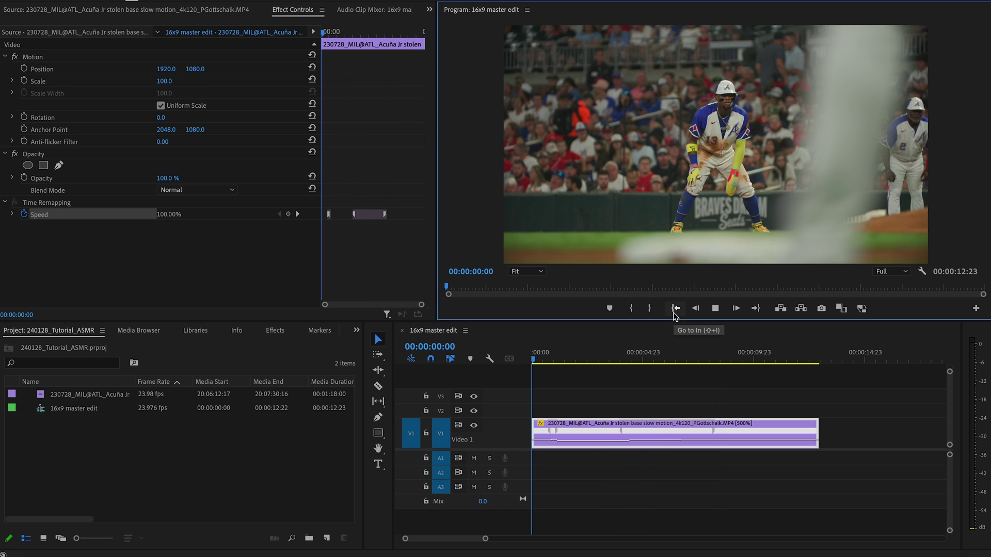
pyautogui.press('space')
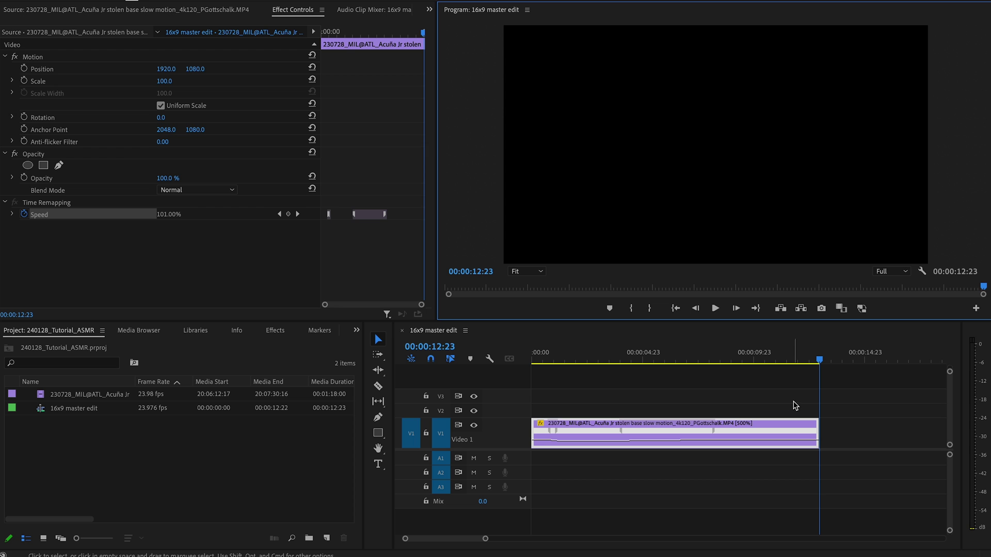
pyautogui.click(752, 367)
pyautogui.press('Home')
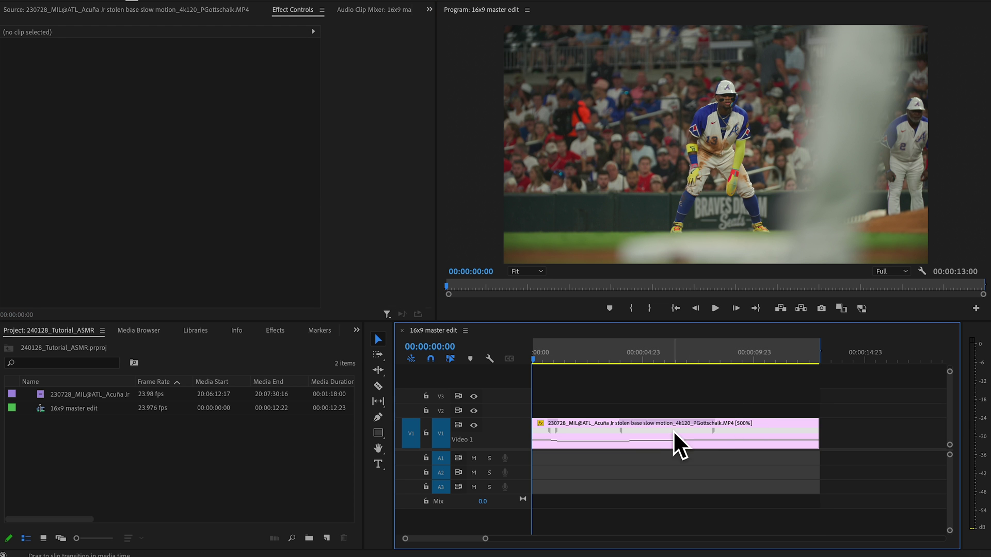
# Extend the clip at both ends so it starts at 00:00:00:00 and runs 00:00:17:21, then preview it
pyautogui.moveTo(809, 422); pyautogui.dragTo(877, 427)
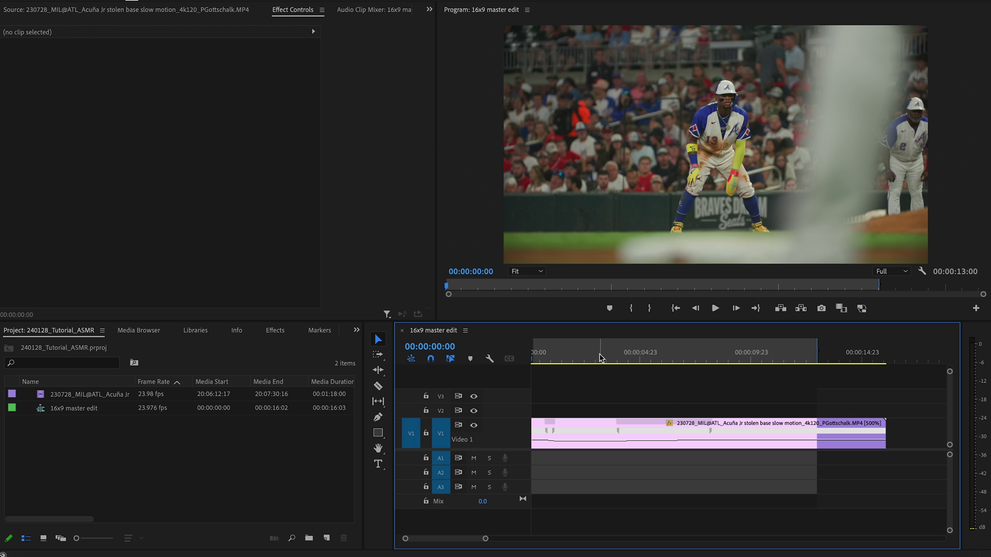
pyautogui.click(537, 430)
pyautogui.moveTo(537, 430)
pyautogui.mouseDown()
pyautogui.moveTo(576, 427)
pyautogui.moveTo(531, 427)
pyautogui.mouseUp()
pyautogui.press('-')
pyautogui.click(571, 356)
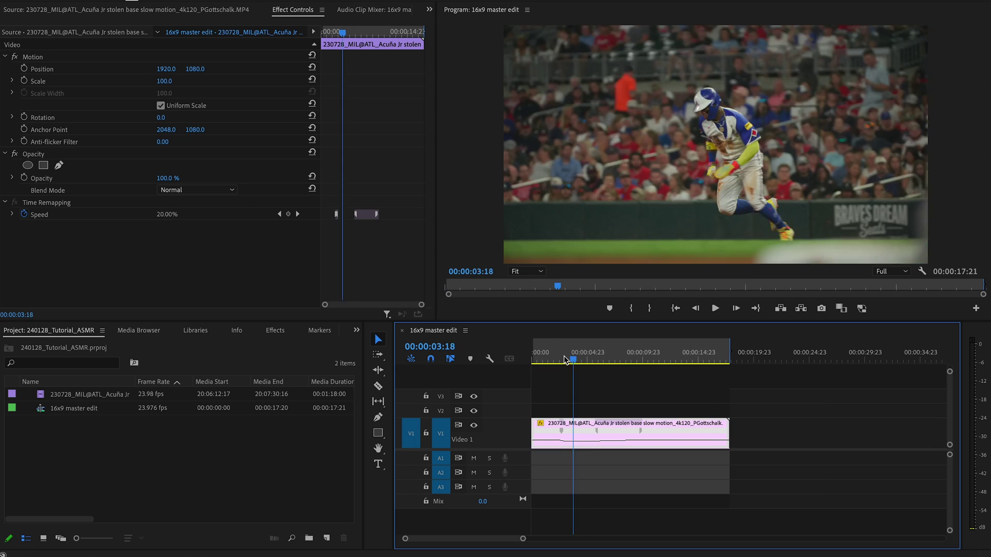
pyautogui.moveTo(566, 360); pyautogui.dragTo(526, 368)
pyautogui.press('space')
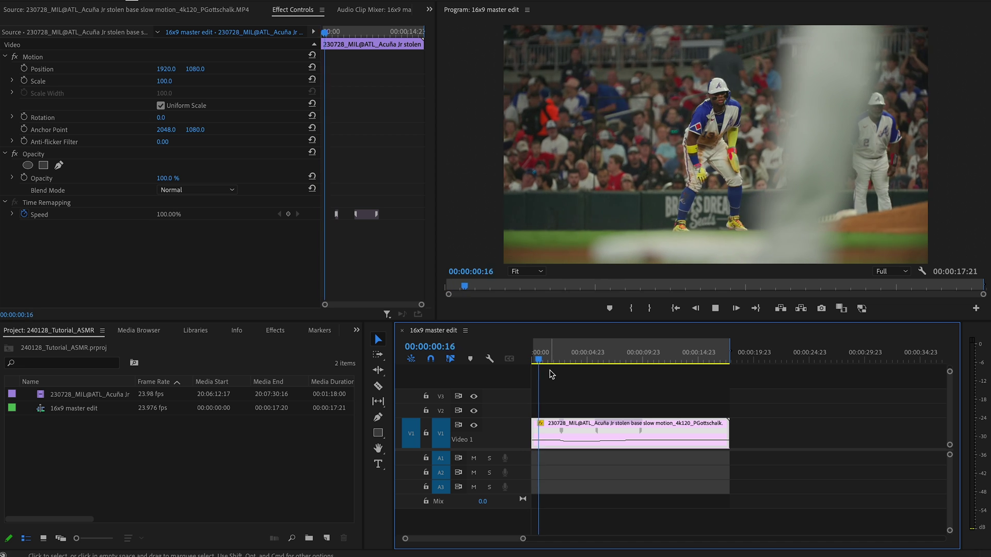
pyautogui.press('space')
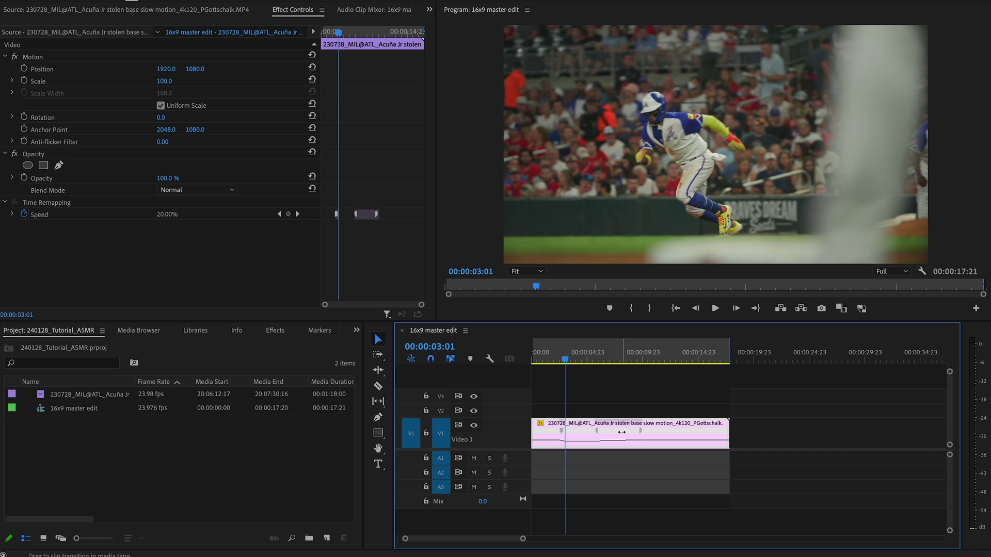
pyautogui.rightClick(583, 429)
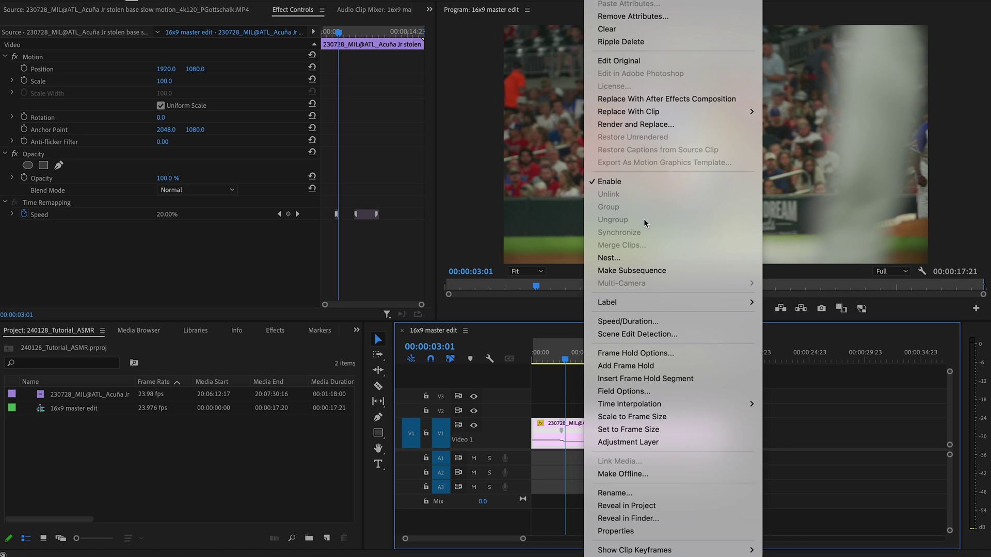
# Nest the clip as '16x9 nested master', fit the timeline, and launch After Effects
pyautogui.click(626, 258)
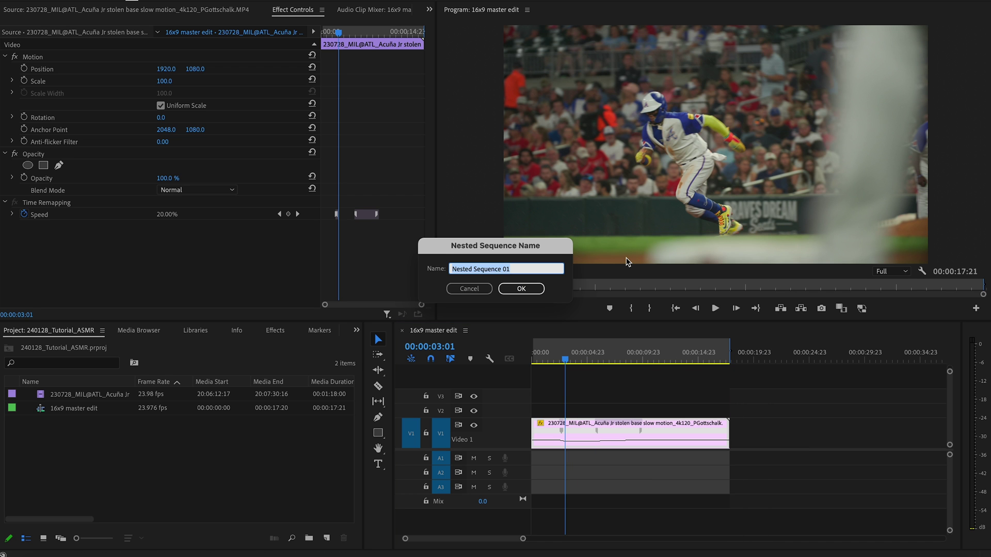
pyautogui.write('16x9 nested')
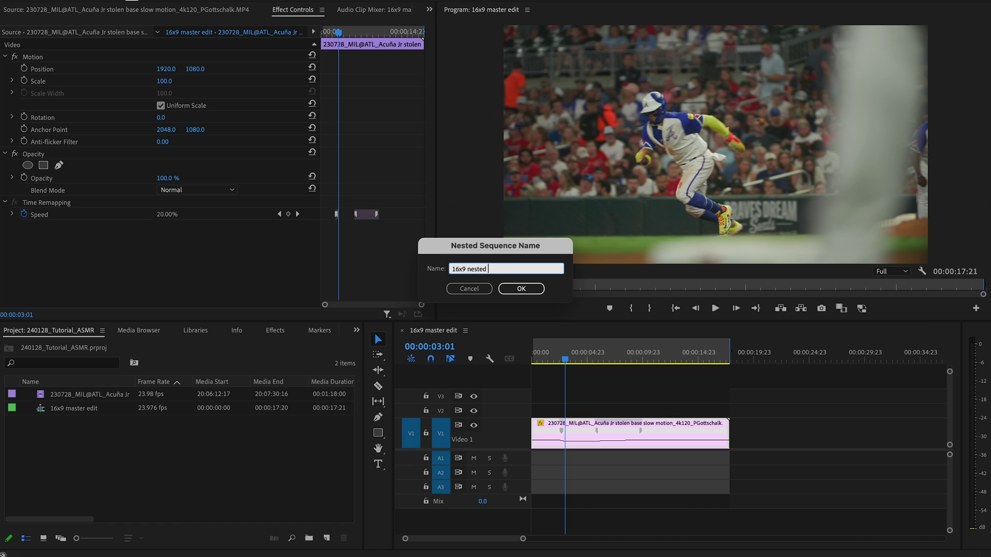
pyautogui.write(' master')
pyautogui.press('Return')
pyautogui.press('\\')
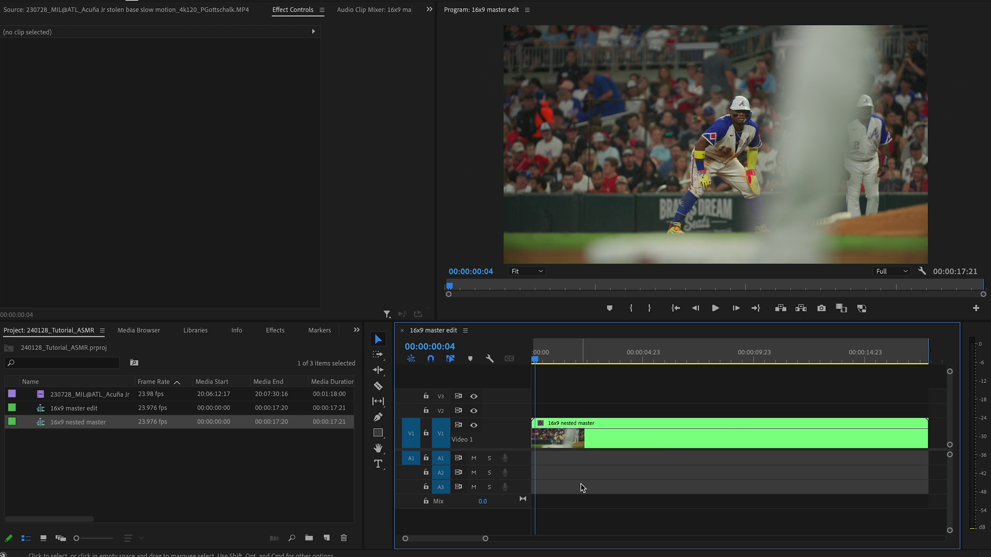
pyautogui.click(410, 555)
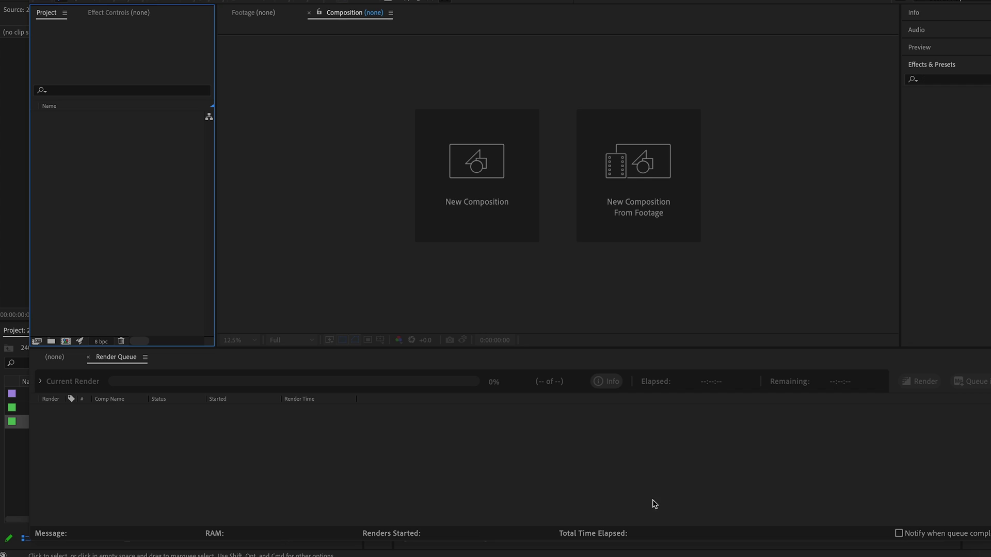
# Create an empty After Effects project and save it as 240128_Tutorial_ASMR in 240128_ASMR Edit style
pyautogui.click(654, 504)
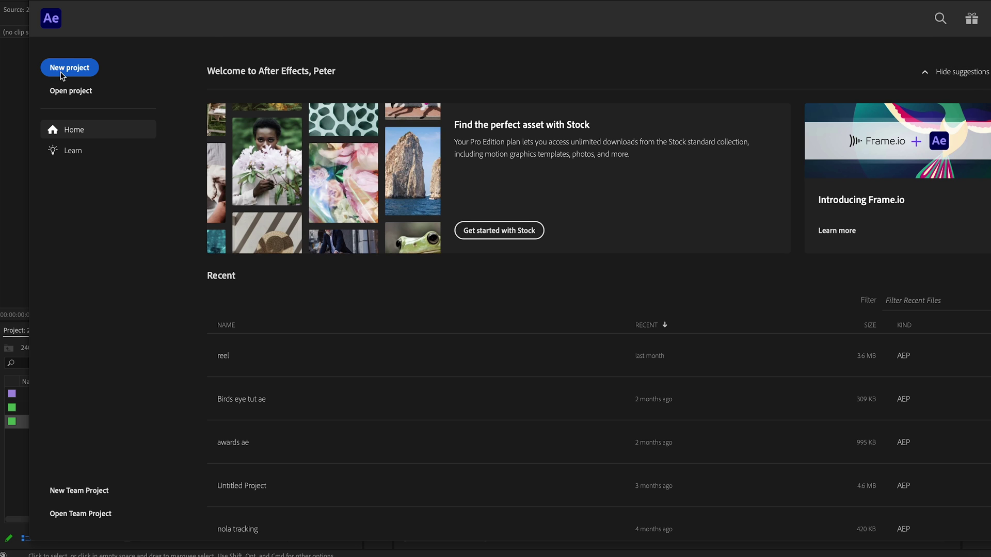
pyautogui.click(60, 72)
pyautogui.click(90, 1)
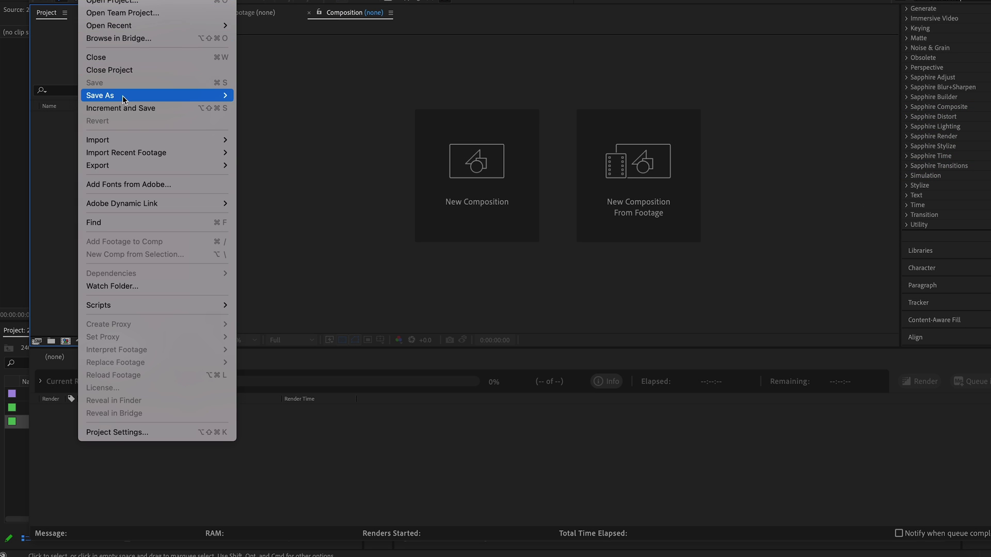
pyautogui.moveTo(170, 96)
pyautogui.click(259, 96)
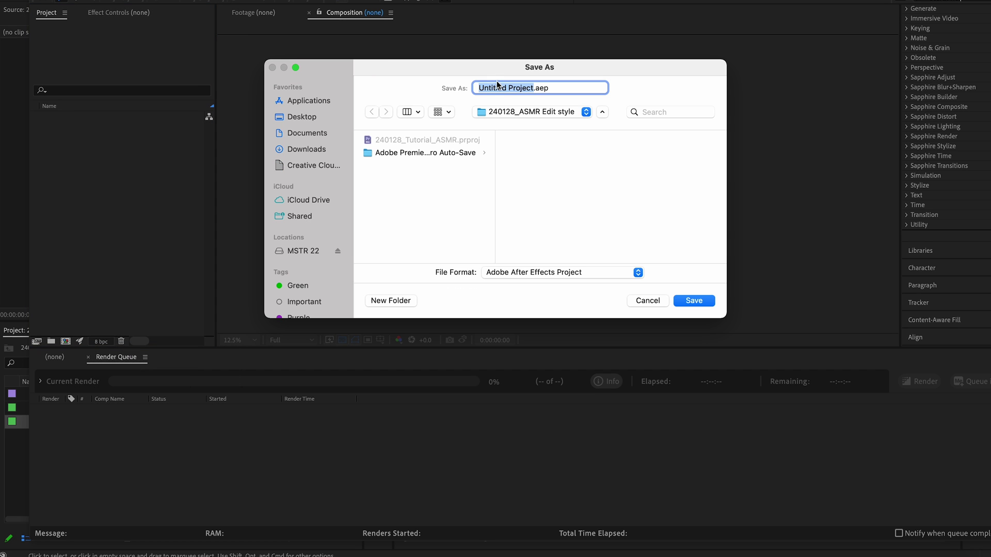
pyautogui.click(531, 113)
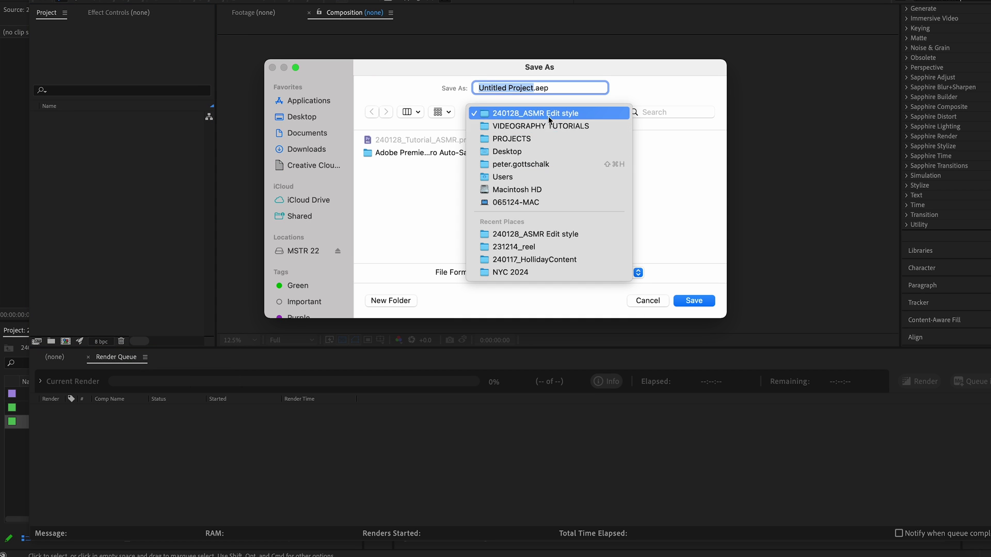
pyautogui.click(523, 117)
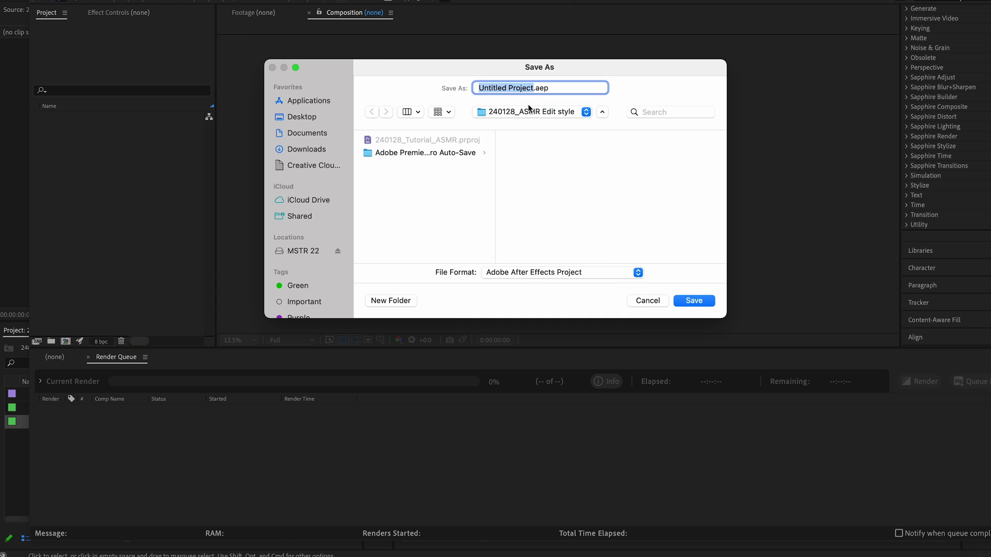
pyautogui.write('240128_Tutorial_ASMR')
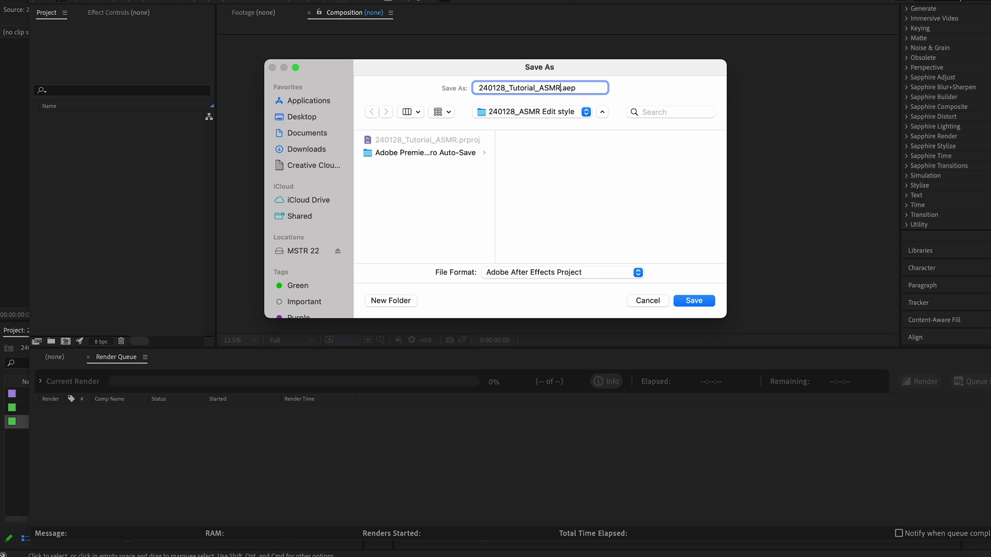
pyautogui.press('Return')
pyautogui.moveTo(28, 233); pyautogui.dragTo(0, 238)
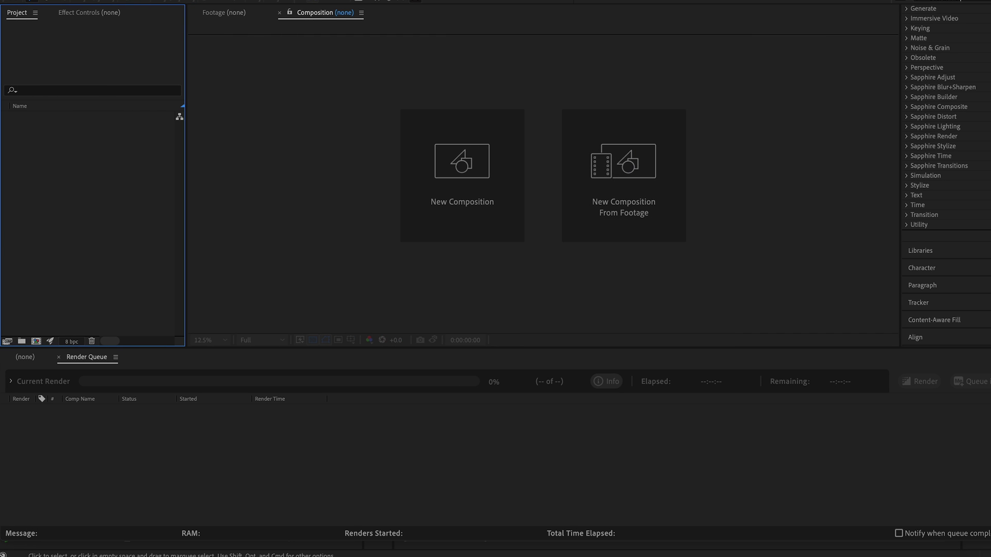
# Swap the V1 16x9 nested master clip for a new linked After Effects comp
pyautogui.click(420, 548)
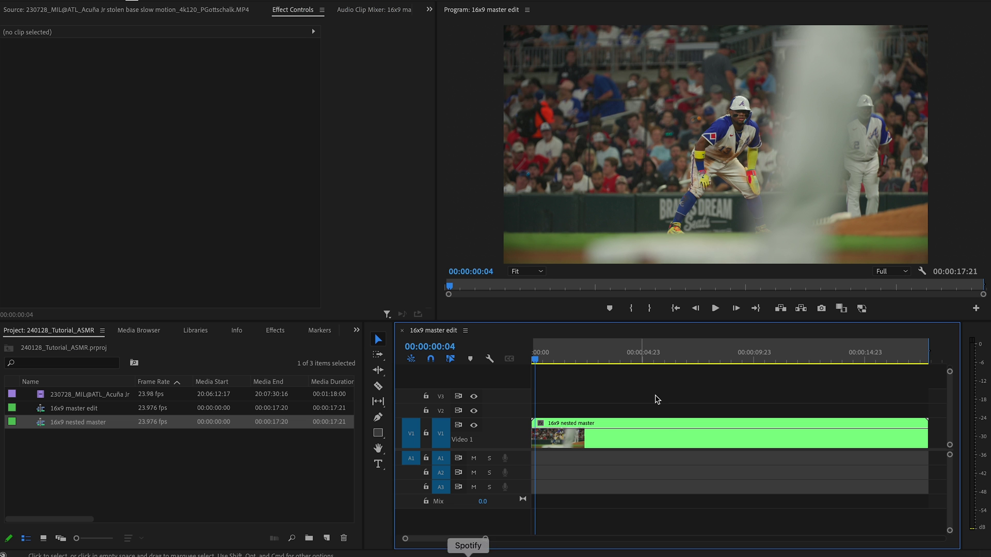
pyautogui.rightClick(667, 447)
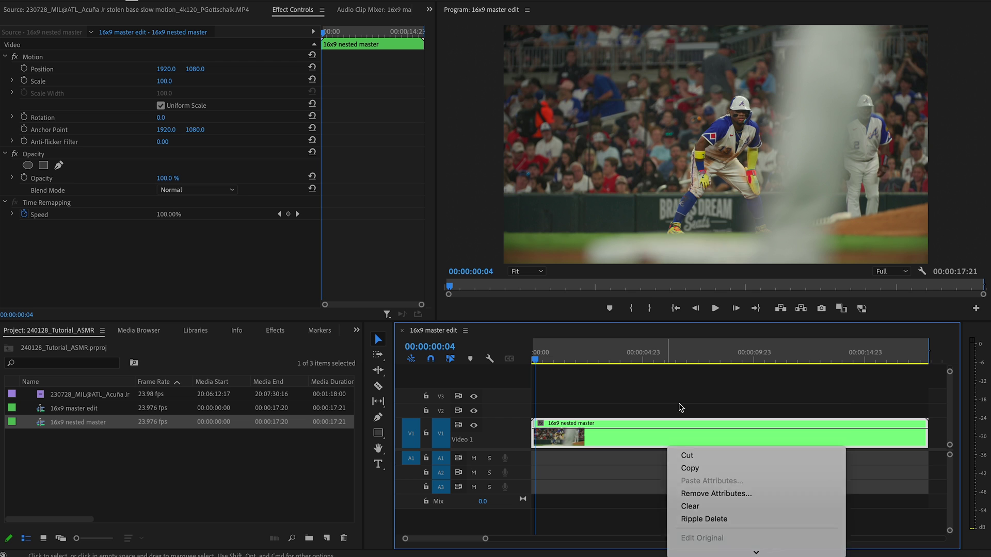
pyautogui.click(680, 407)
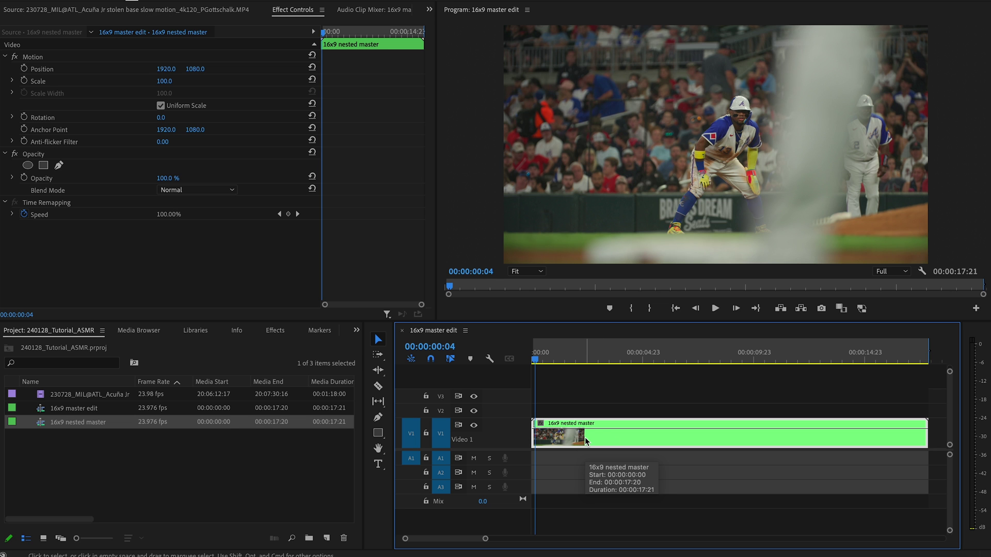
pyautogui.press('super+shift+a')
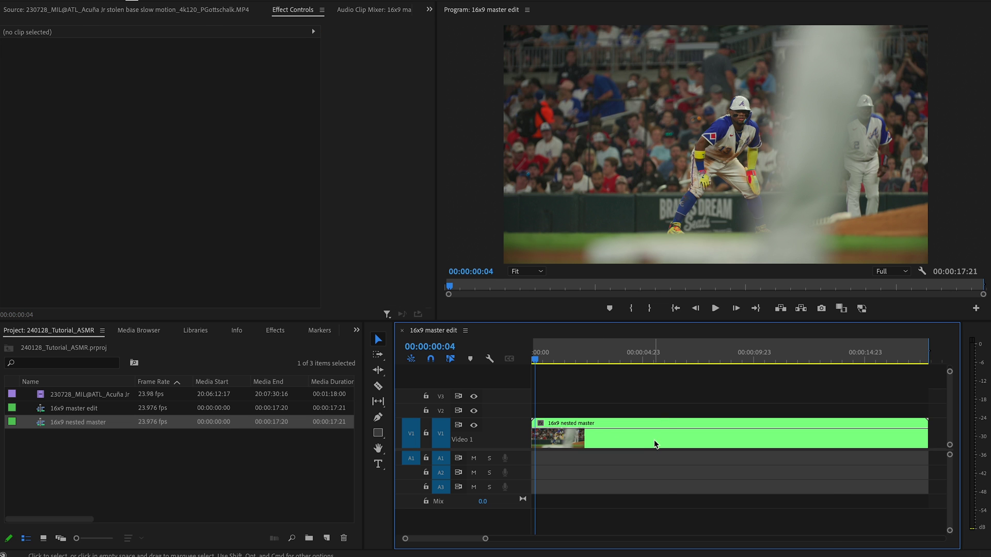
pyautogui.rightClick(655, 445)
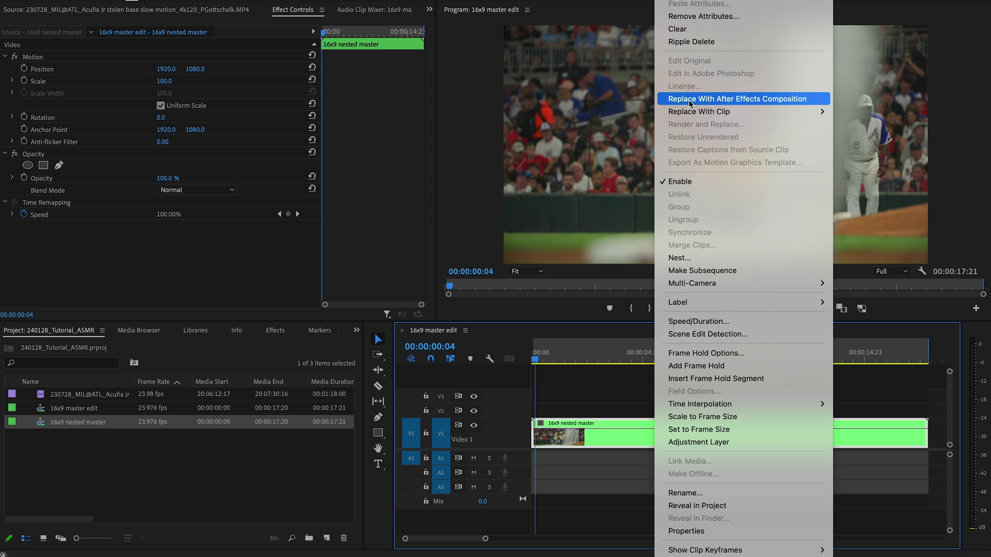
pyautogui.click(689, 103)
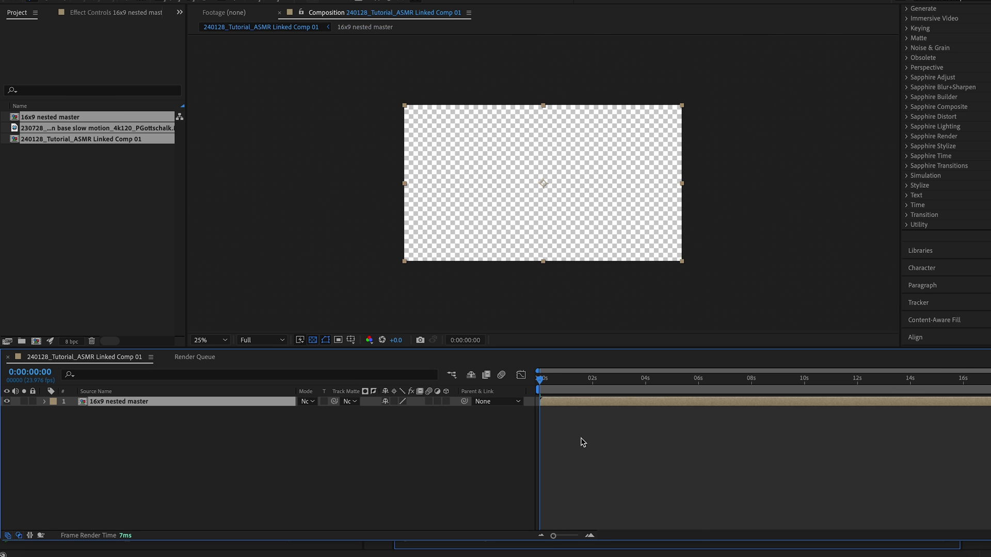
# Scrub through the linked comp's footage to about 0:00:02:19
pyautogui.scroll(2, 580, 442)
pyautogui.click(546, 390)
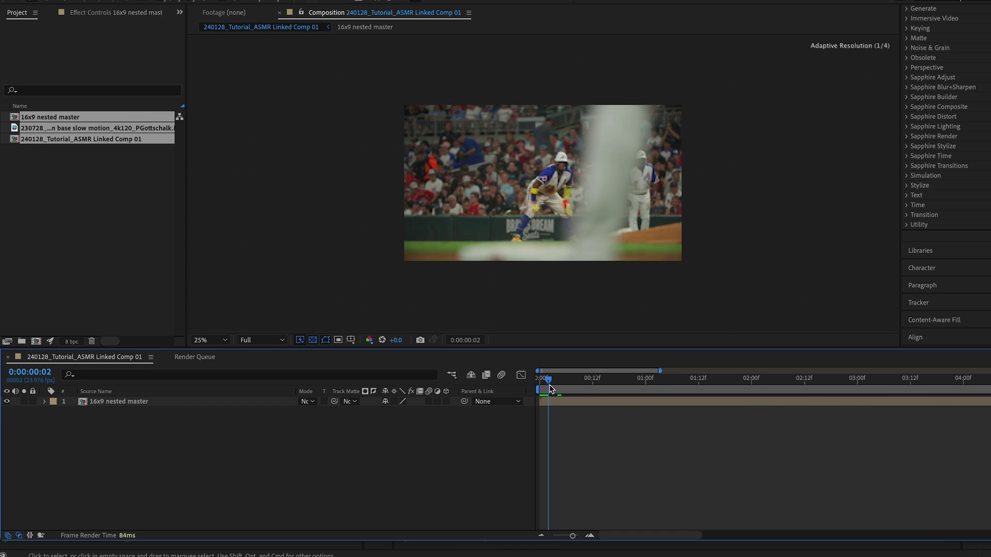
pyautogui.moveTo(539, 390); pyautogui.dragTo(716, 404)
pyautogui.scroll(-2, 716, 404)
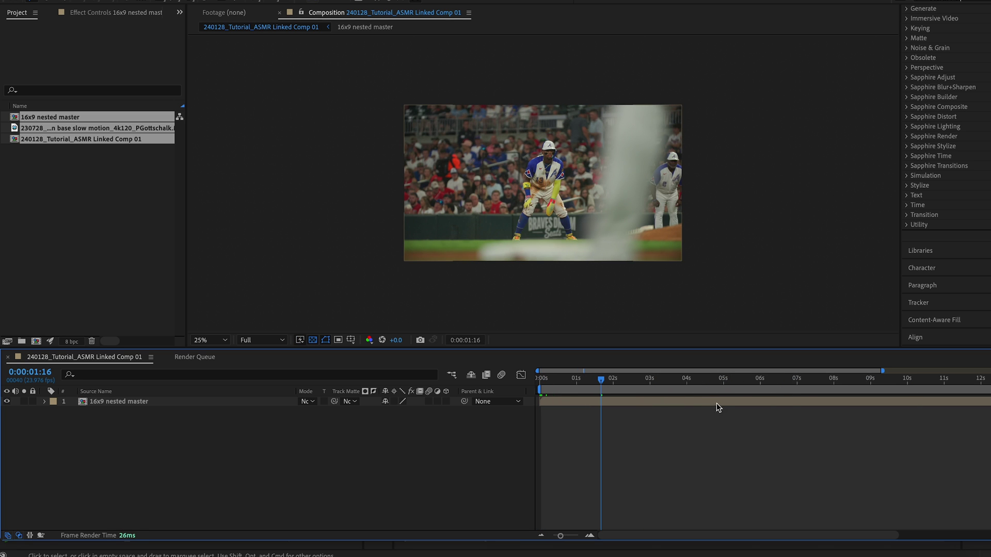
pyautogui.scroll(1, 431, 285)
pyautogui.scroll(-1, 593, 386)
pyautogui.click(545, 378)
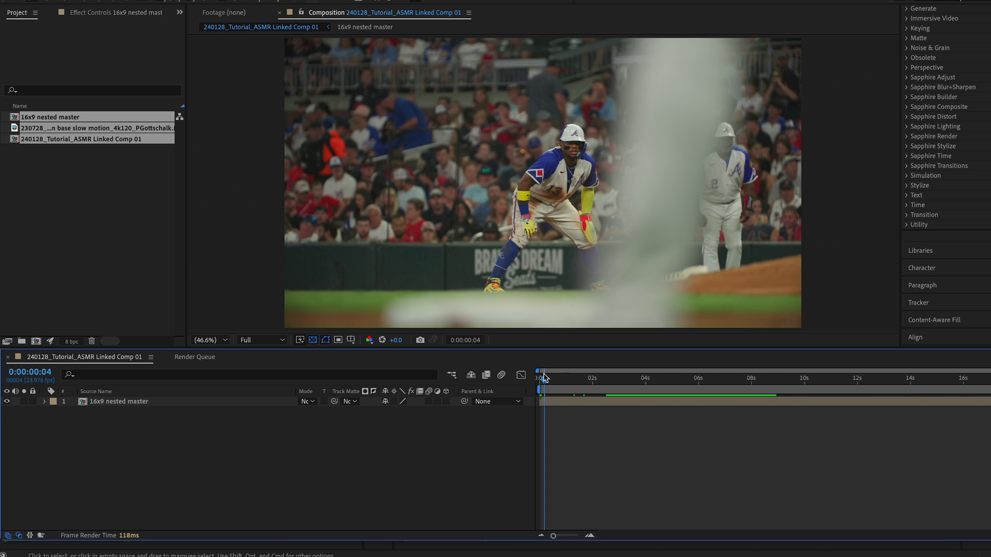
pyautogui.moveTo(559, 380); pyautogui.dragTo(612, 379)
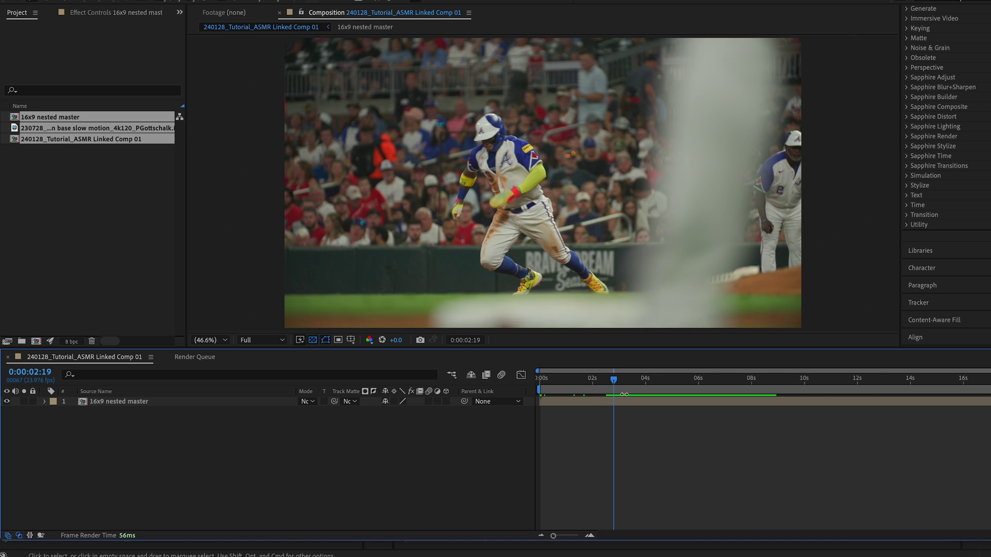
# Select the 16x9 nested master layer at 0:00:00:23 and bring up the Tracker panel
pyautogui.click(147, 401)
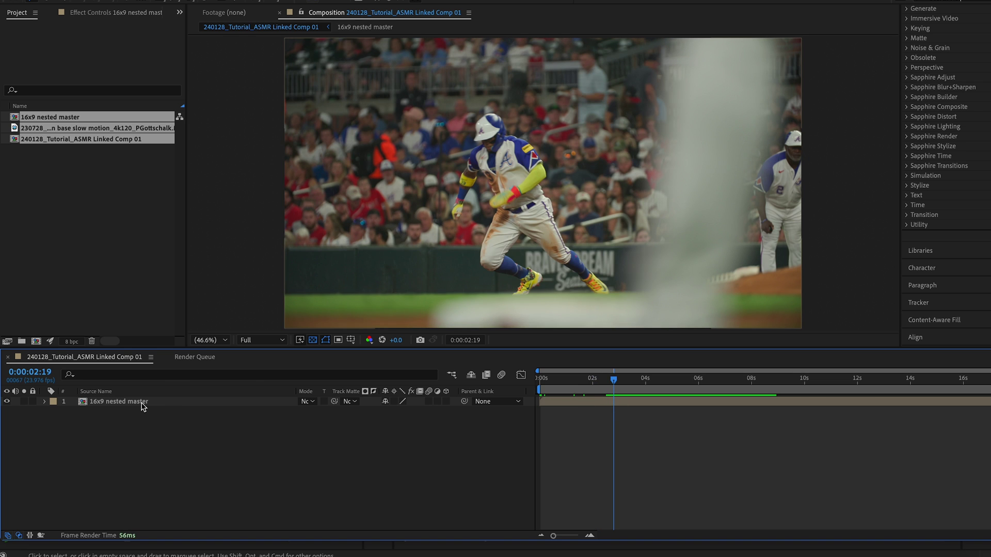
pyautogui.click(111, 405)
pyautogui.doubleClick(84, 404)
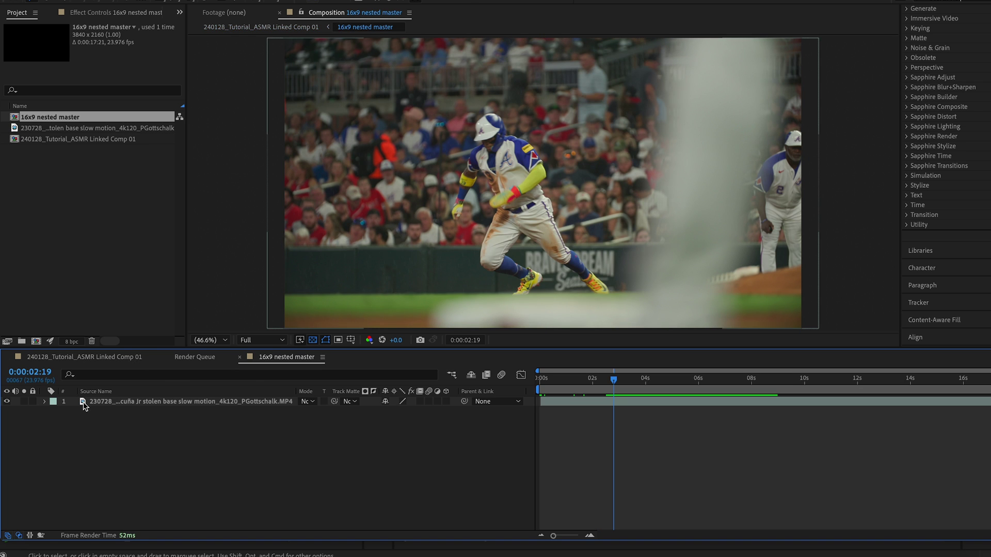
pyautogui.click(88, 358)
pyautogui.moveTo(615, 384); pyautogui.dragTo(566, 385)
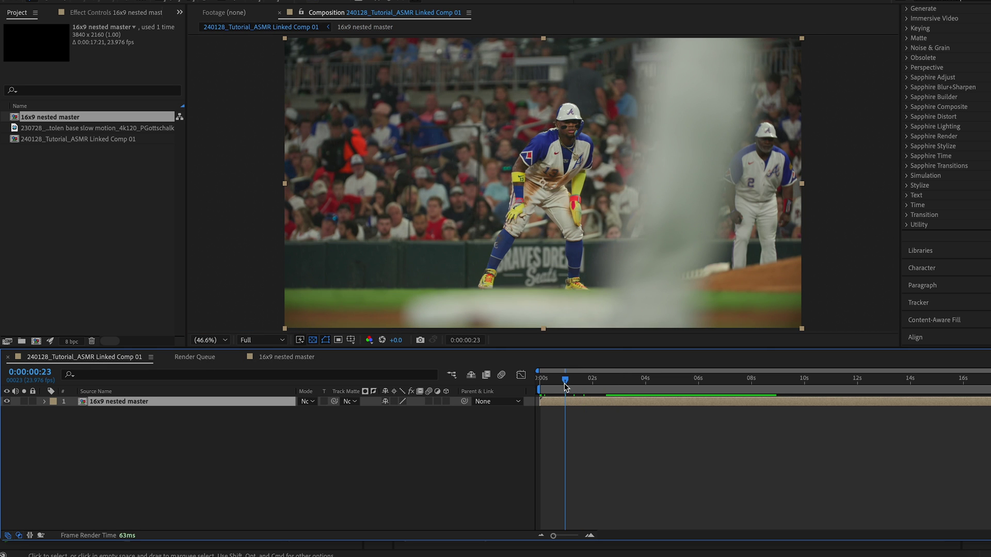
pyautogui.scroll(5, 931, 81)
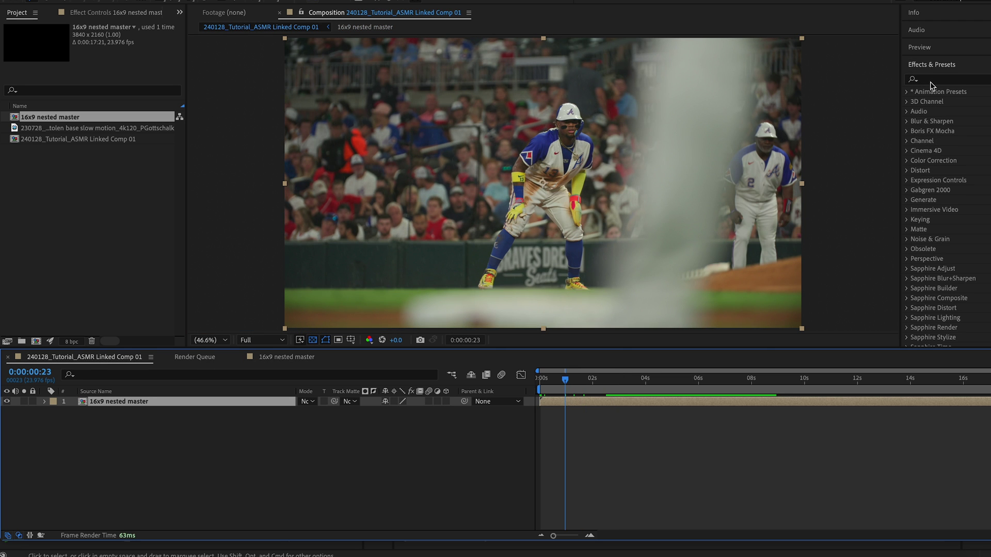
pyautogui.click(930, 81)
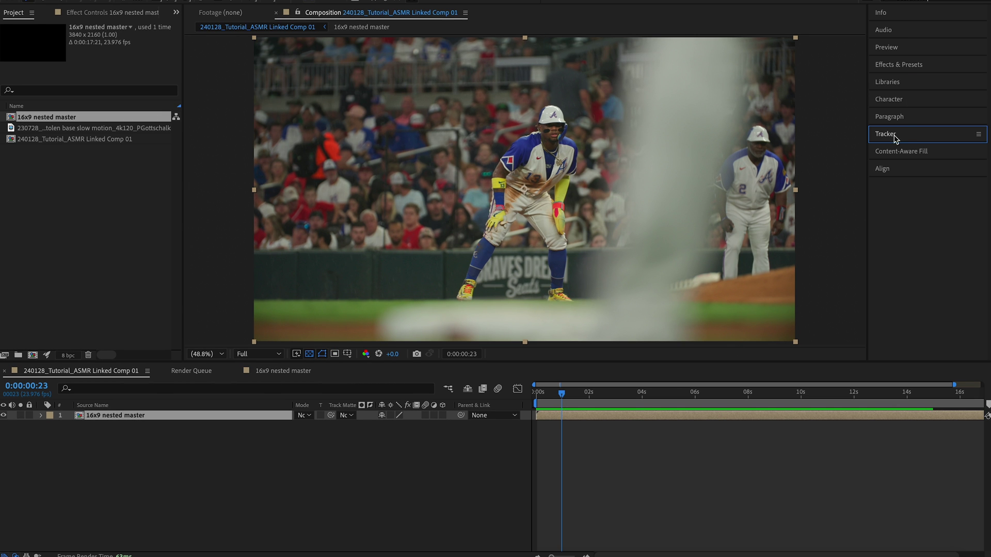
pyautogui.click(889, 139)
# Start Stabilize Motion on the layer and enlarge Track Point 1's search and feature boxes
pyautogui.click(955, 166)
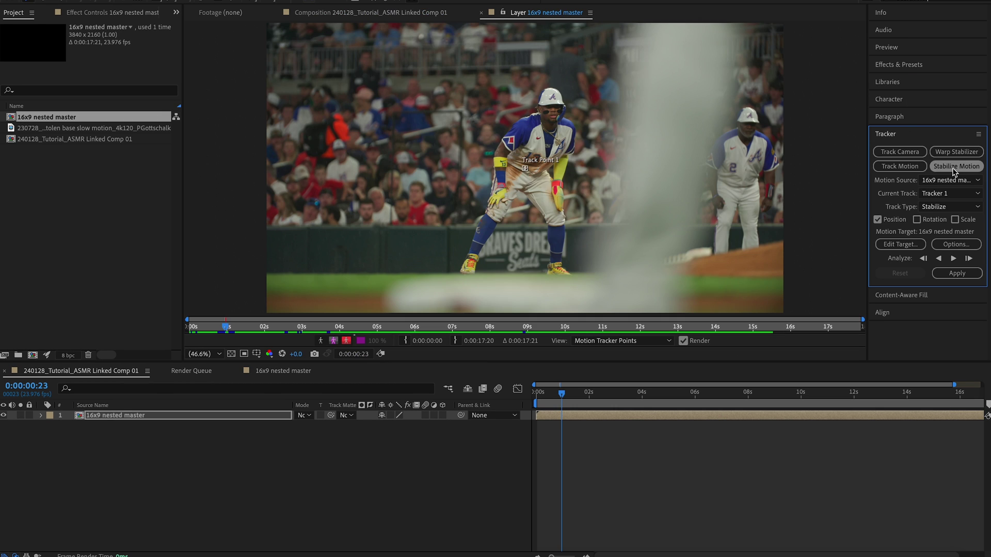
pyautogui.scroll(5, 521, 170)
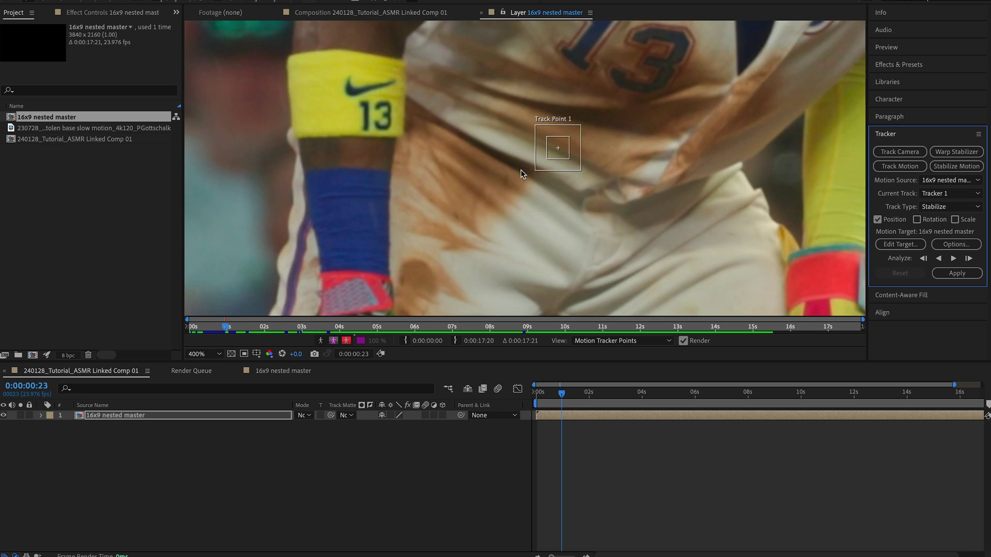
pyautogui.scroll(-1, 521, 170)
pyautogui.moveTo(606, 100); pyautogui.dragTo(629, 125)
pyautogui.moveTo(599, 93); pyautogui.dragTo(615, 114)
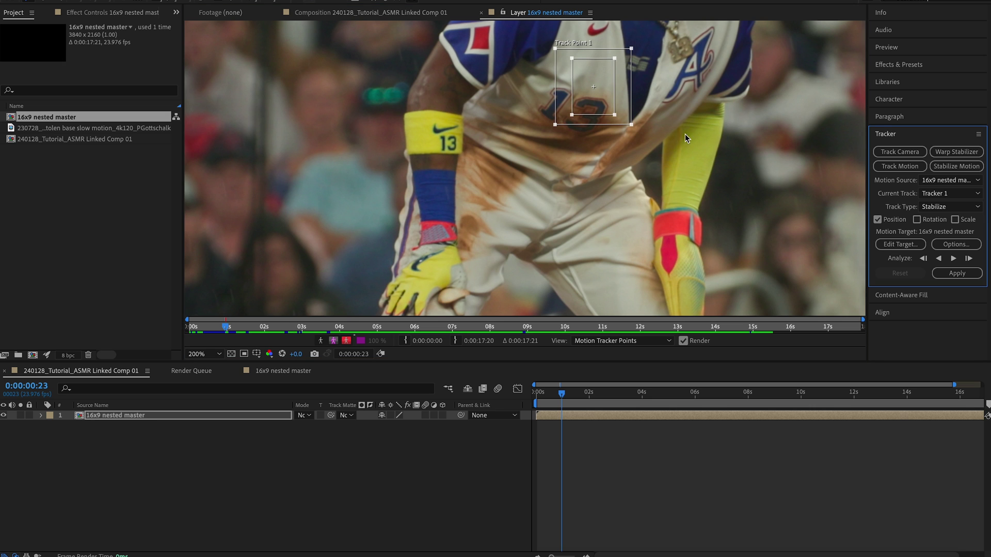
pyautogui.press('h')
pyautogui.moveTo(689, 115); pyautogui.dragTo(650, 289)
pyautogui.moveTo(698, 139); pyautogui.dragTo(660, 176)
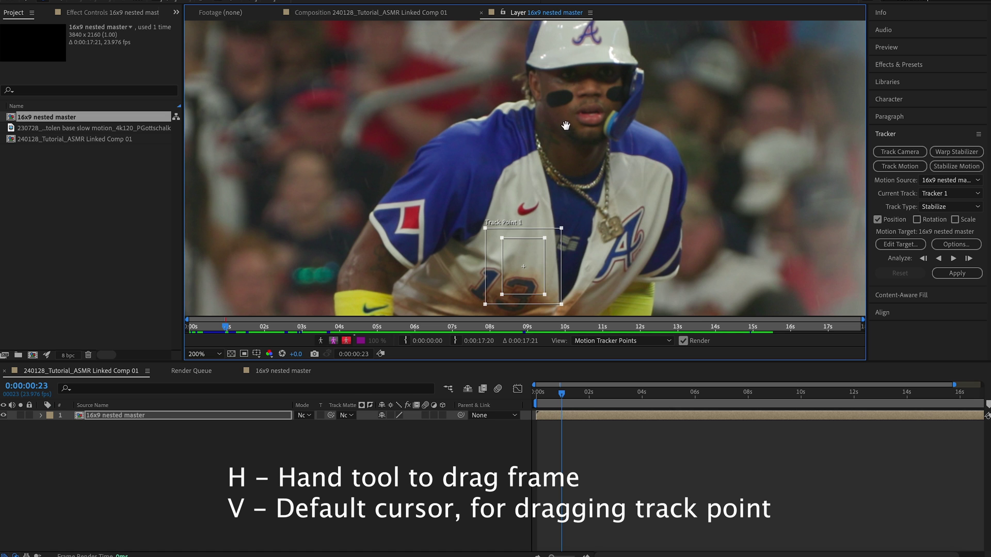
pyautogui.moveTo(572, 130); pyautogui.dragTo(561, 144)
# Move Track Point 1 onto the player's face and helmet, widening its search and feature regions
pyautogui.press('v')
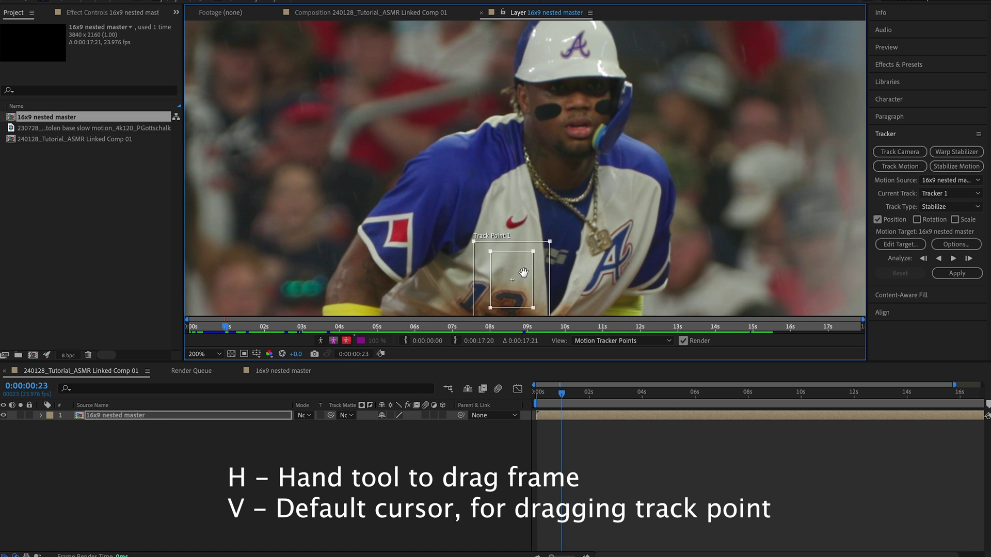
pyautogui.moveTo(522, 262); pyautogui.dragTo(587, 83)
pyautogui.moveTo(625, 155); pyautogui.dragTo(644, 176)
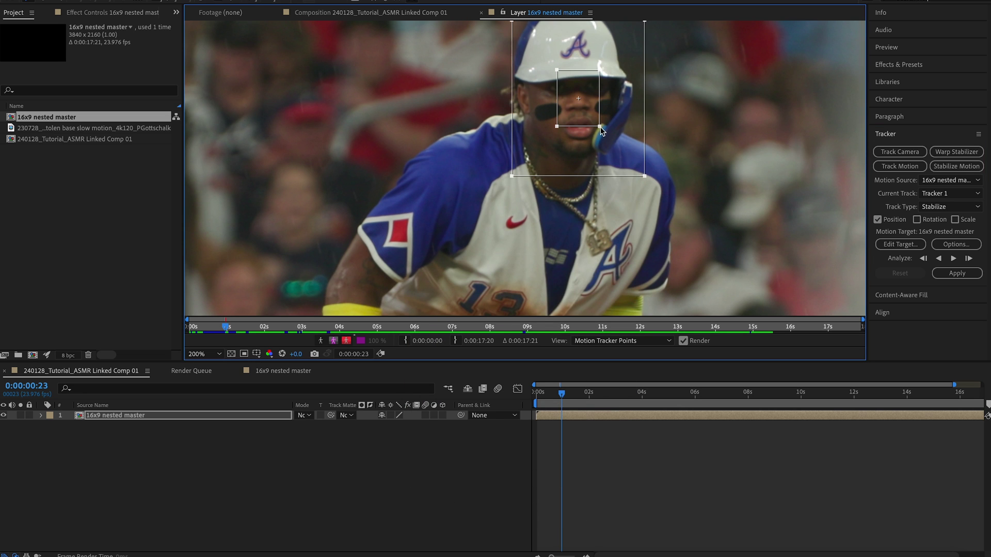
pyautogui.moveTo(599, 126); pyautogui.dragTo(626, 154)
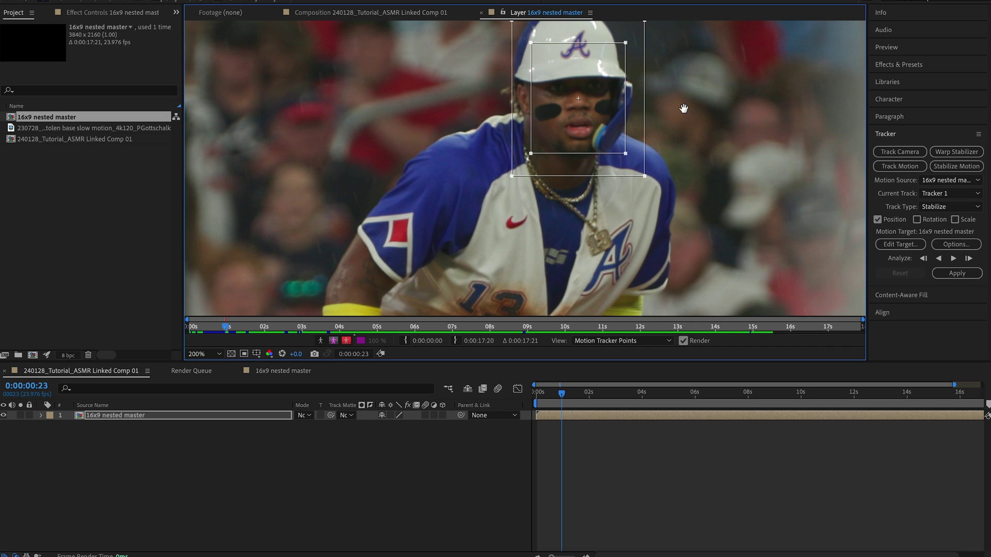
pyautogui.moveTo(683, 106); pyautogui.dragTo(683, 138)
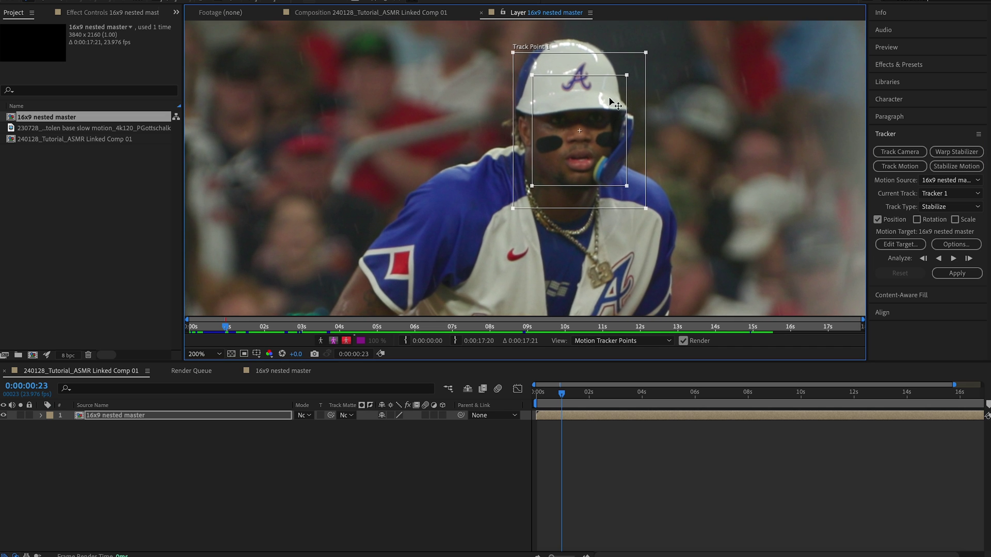
pyautogui.moveTo(610, 101); pyautogui.dragTo(603, 109)
pyautogui.scroll(-1, 572, 165)
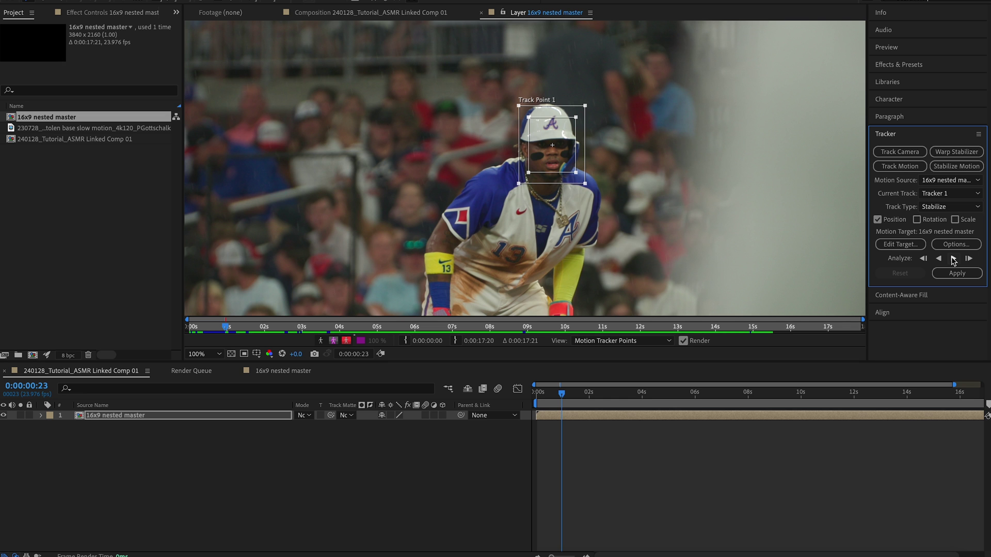
# Analyze Track Point 1 forward, stopping near 0:00:02:17 where it begins drifting
pyautogui.click(953, 259)
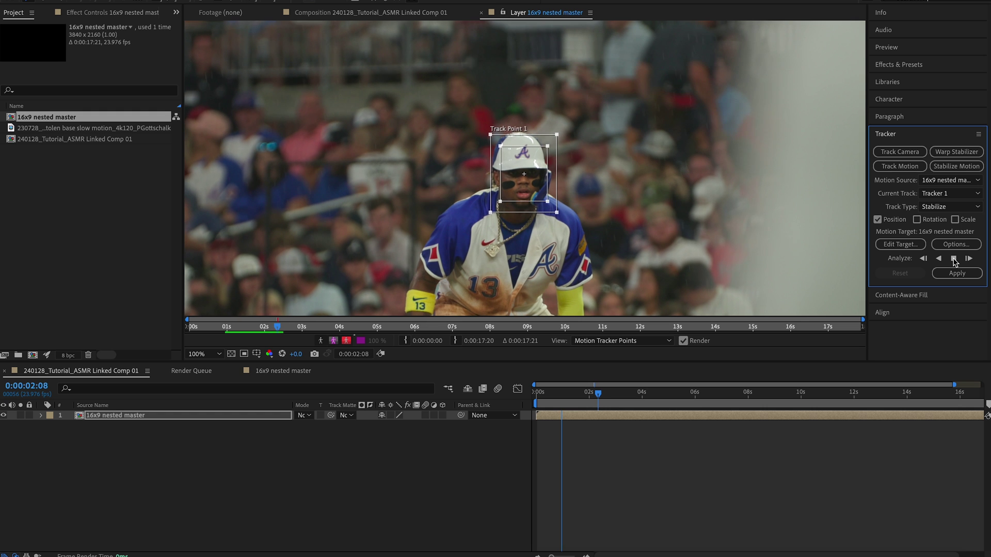
pyautogui.click(953, 259)
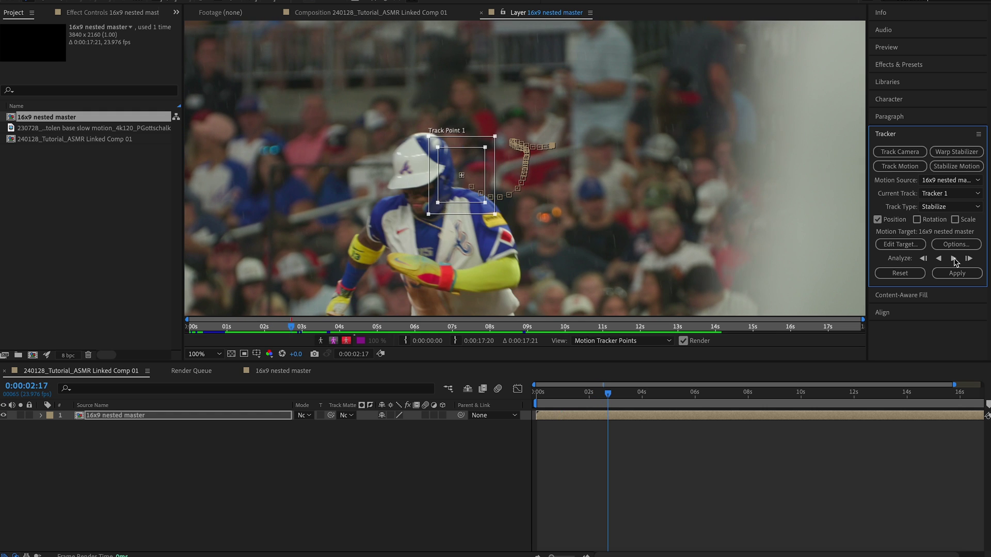
pyautogui.click(691, 418)
# Realign Track Point 1 on the player's face at frames 0:00:02:13 and 0:00:02:14
pyautogui.press('u')
pyautogui.press('=')
pyautogui.press('=')
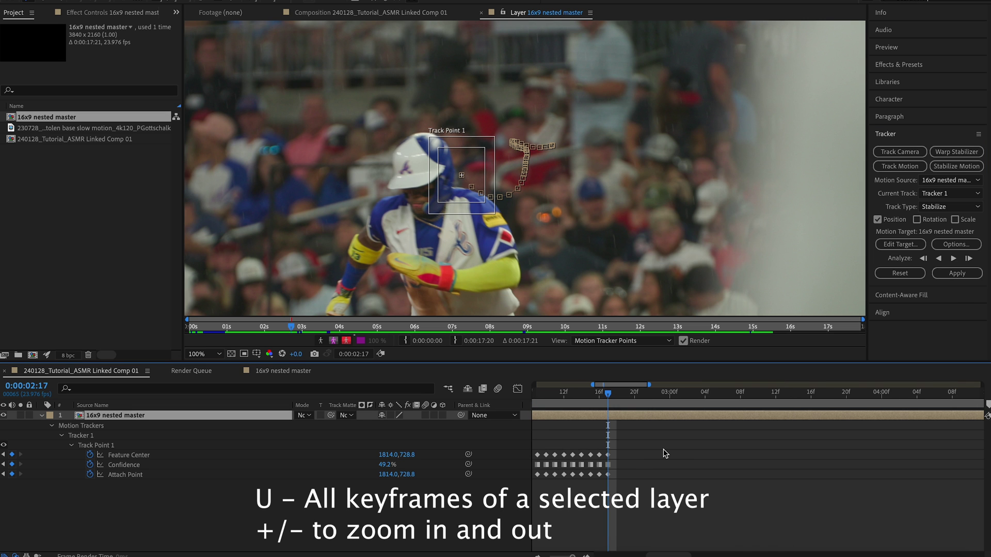
pyautogui.moveTo(609, 398); pyautogui.dragTo(592, 397)
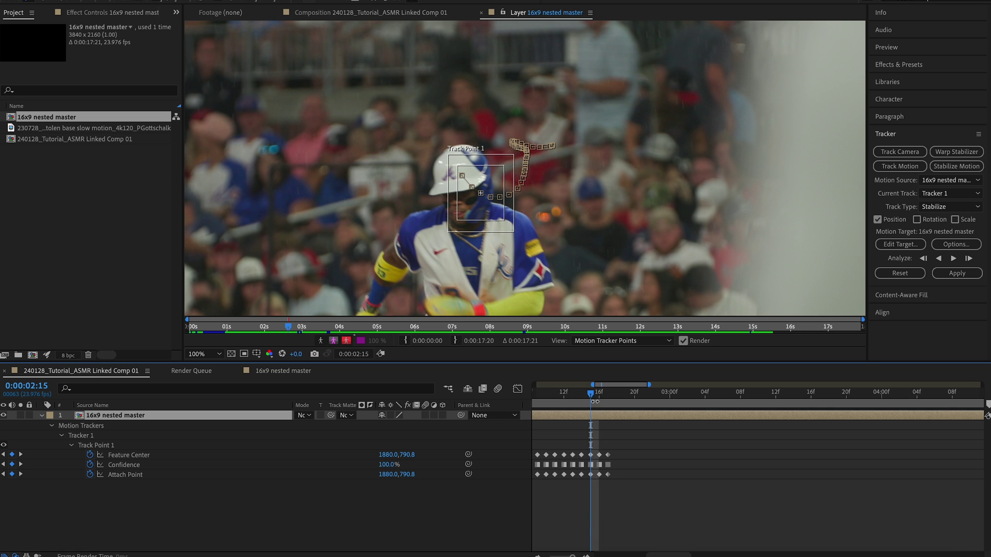
pyautogui.press('pageup')
pyautogui.press('pageup')
pyautogui.moveTo(503, 189); pyautogui.dragTo(489, 199)
pyautogui.moveTo(573, 398); pyautogui.dragTo(582, 399)
pyautogui.moveTo(491, 181); pyautogui.dragTo(479, 182)
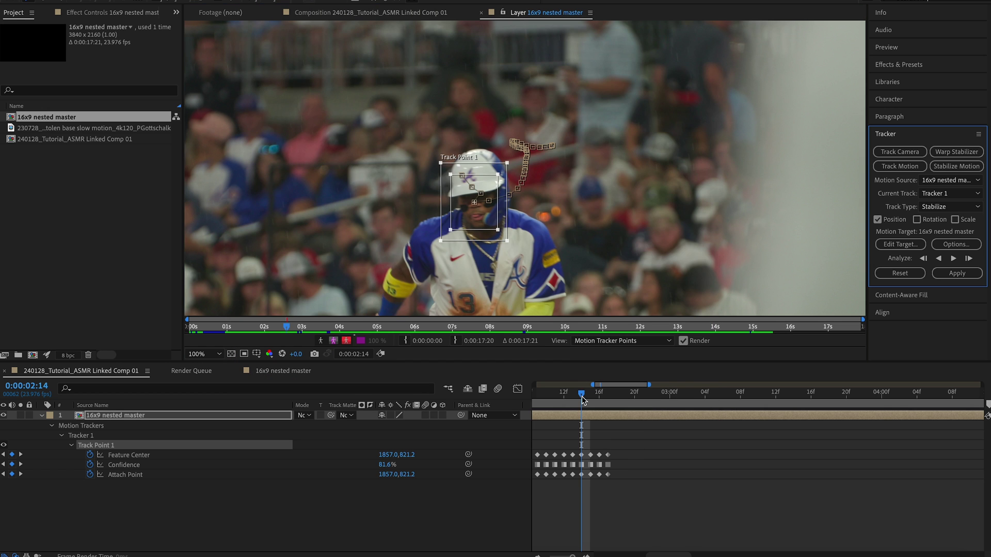
pyautogui.moveTo(581, 393); pyautogui.dragTo(609, 396)
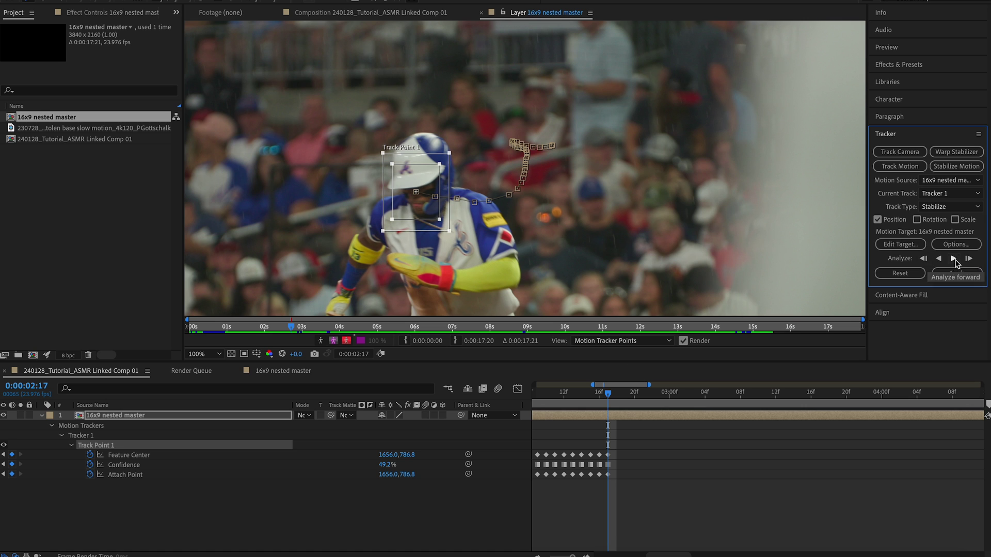
# Resume forward tracking to 0:00:14:02 and save the project
pyautogui.click(954, 258)
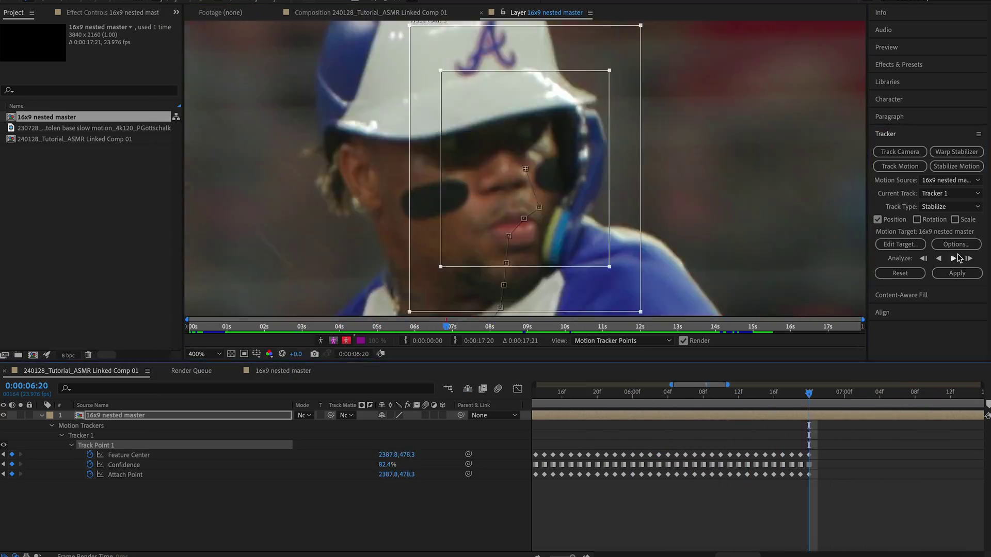
pyautogui.scroll(-5, 381, 114)
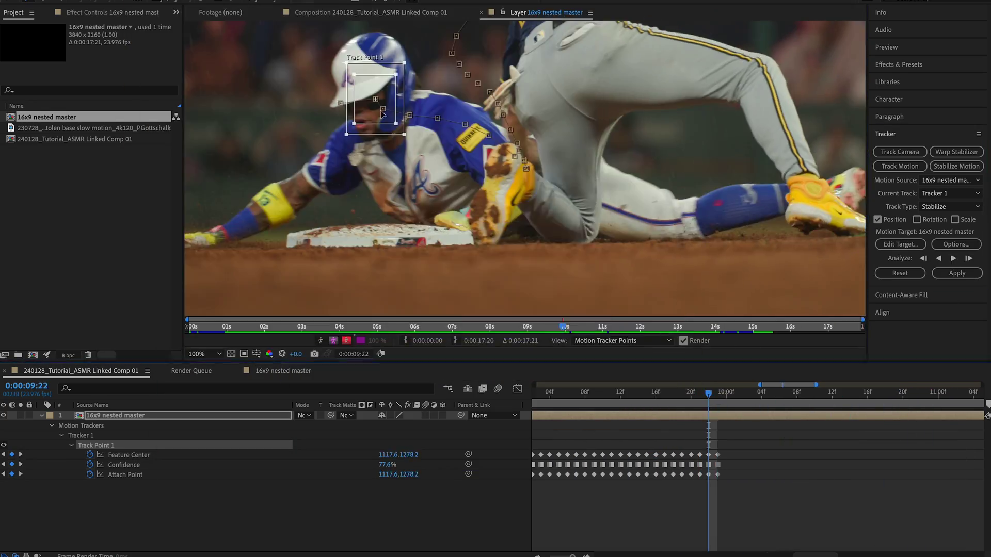
pyautogui.hotkey('ctrl', 's')
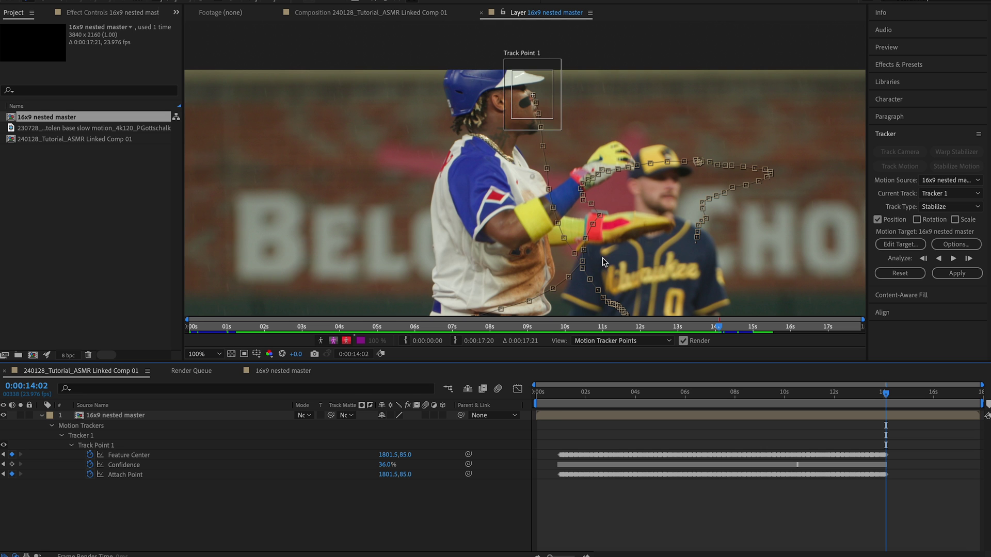
# Apply the track to the 16x9 nested master layer in X and Y, then preview the stabilized comp
pyautogui.click(957, 273)
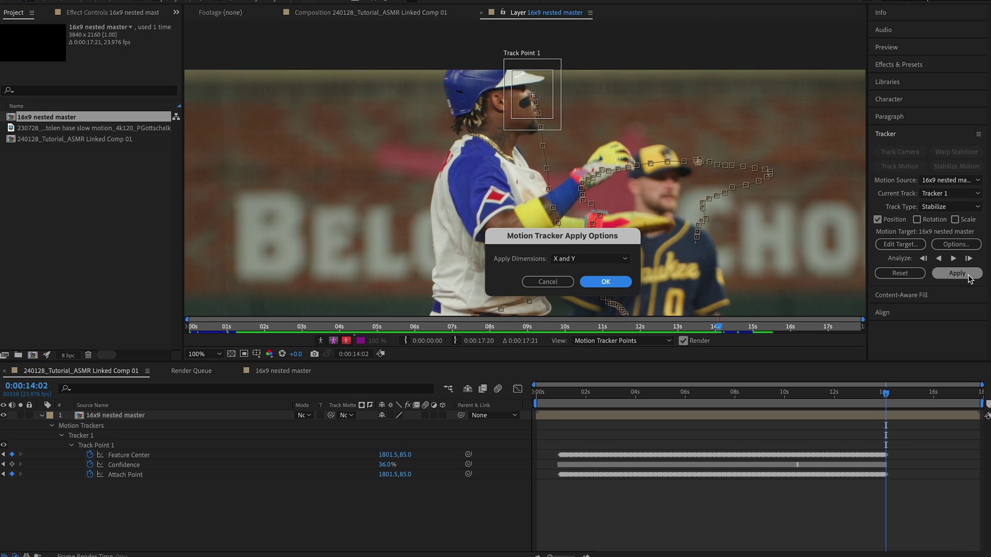
pyautogui.click(599, 261)
pyautogui.click(598, 259)
pyautogui.click(599, 280)
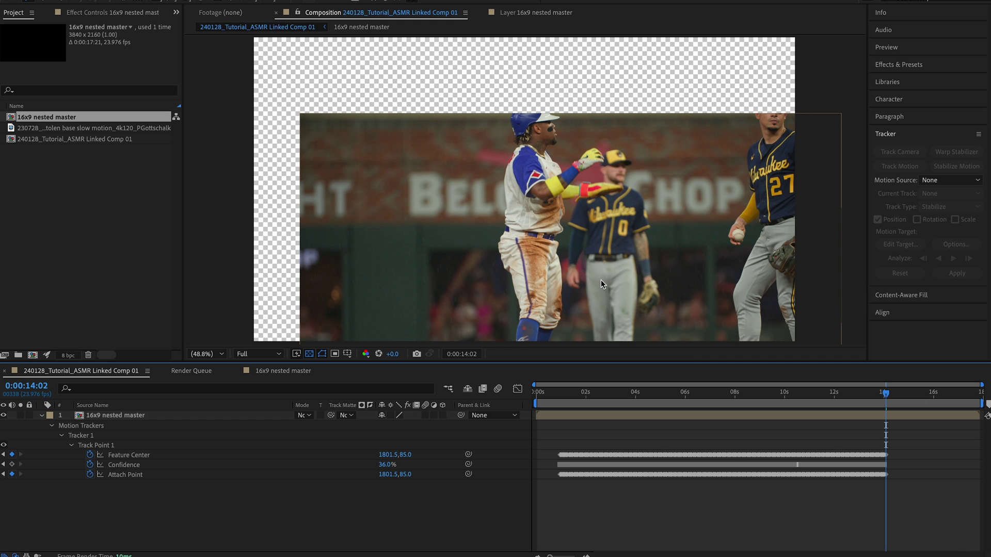
pyautogui.click(550, 395)
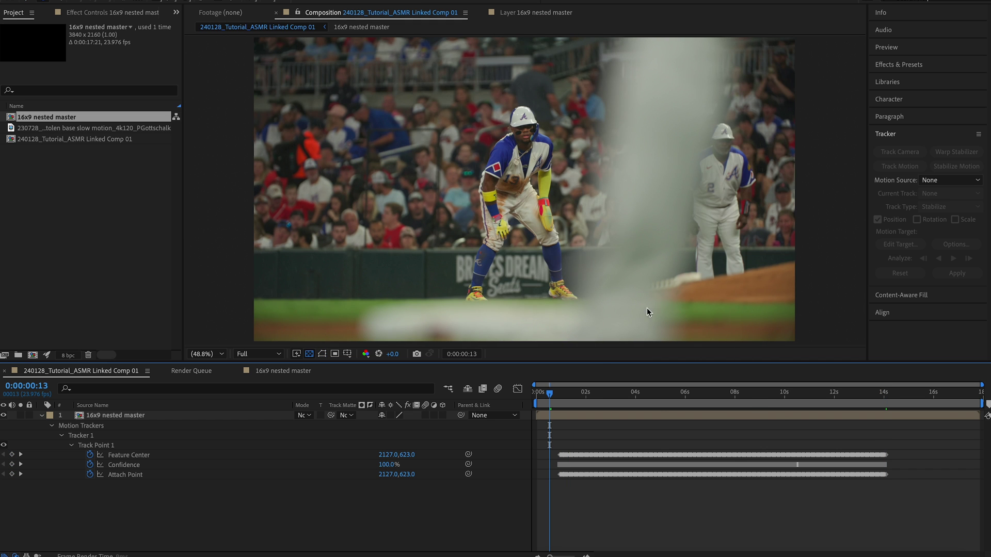
pyautogui.press('space')
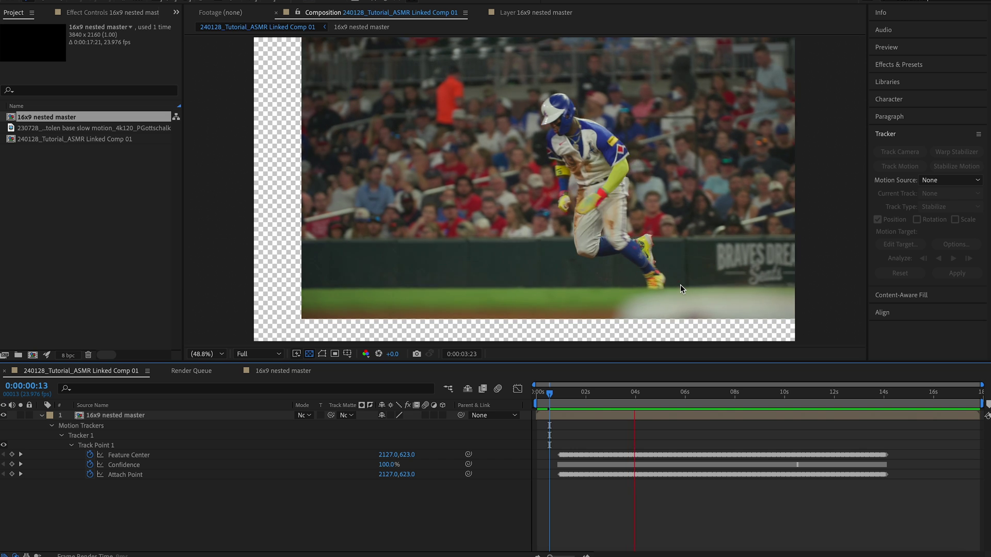
pyautogui.press('space')
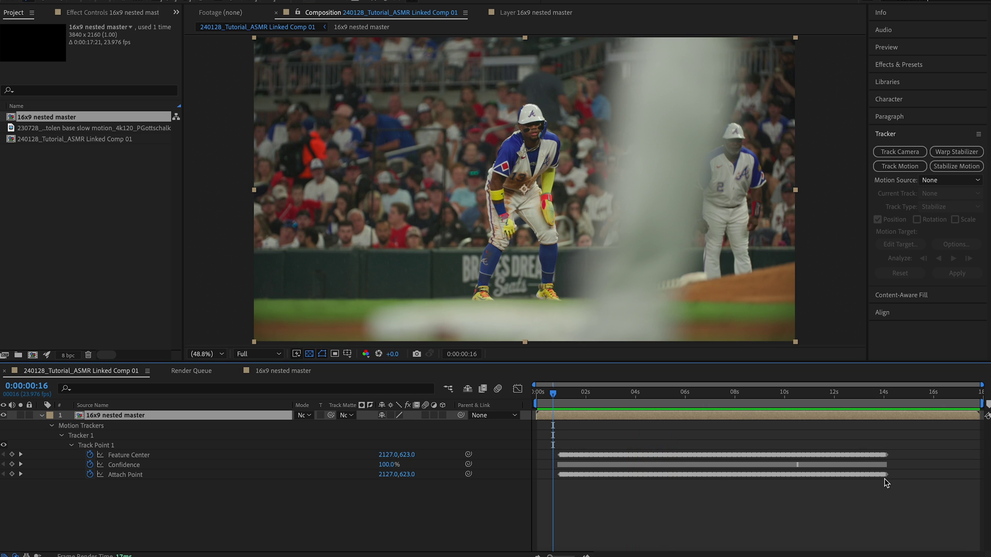
# Preview the stabilized shot from 0:00:02:05
pyautogui.moveTo(546, 395); pyautogui.dragTo(592, 396)
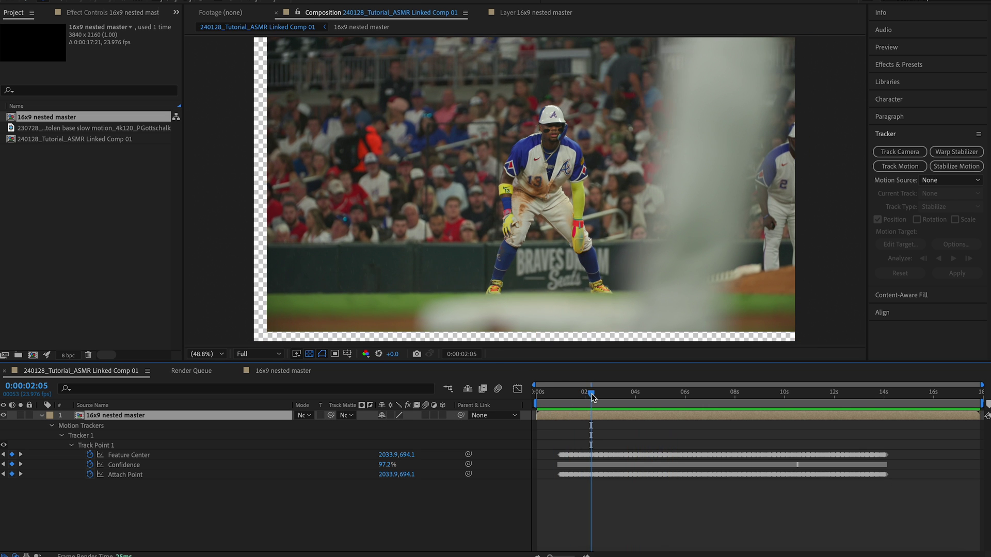
pyautogui.press('space')
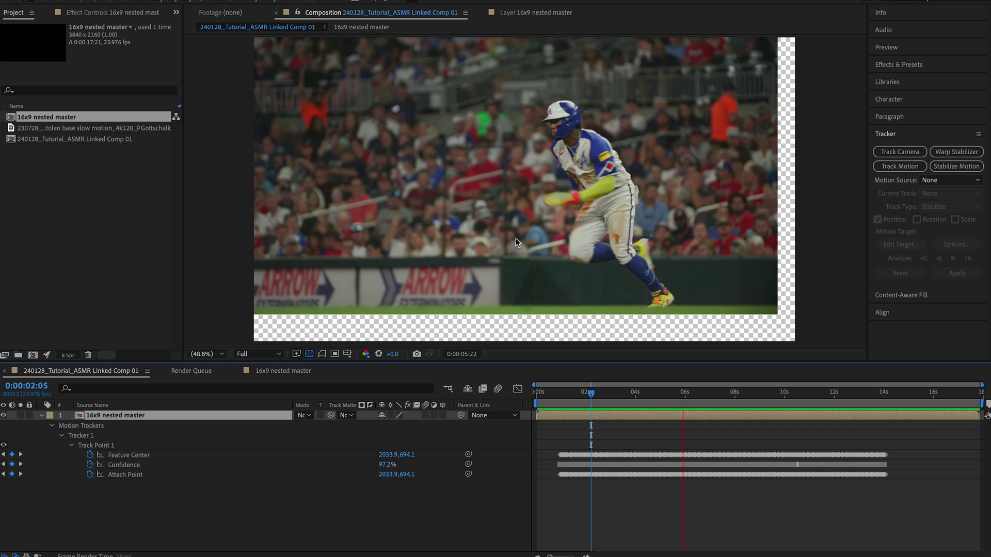
pyautogui.press('space')
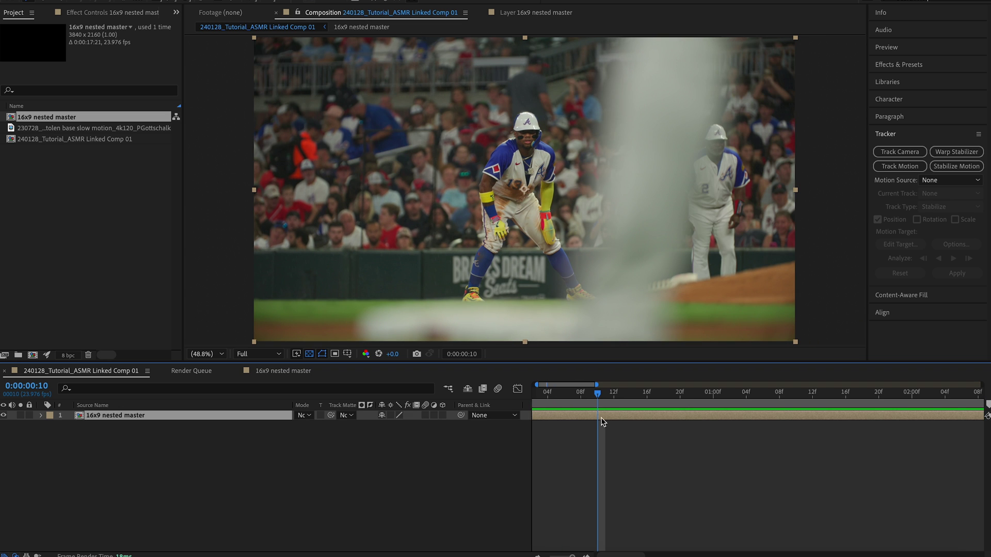
# Add starting Scale 100% and Position 1920,1080 keyframes to the layer at 0:00:00:10
pyautogui.press('u')
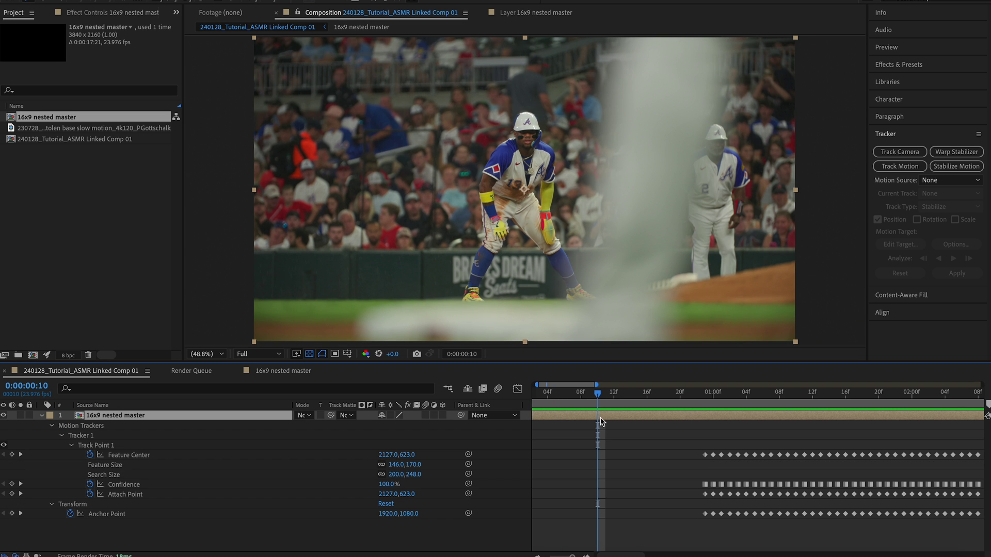
pyautogui.press('u')
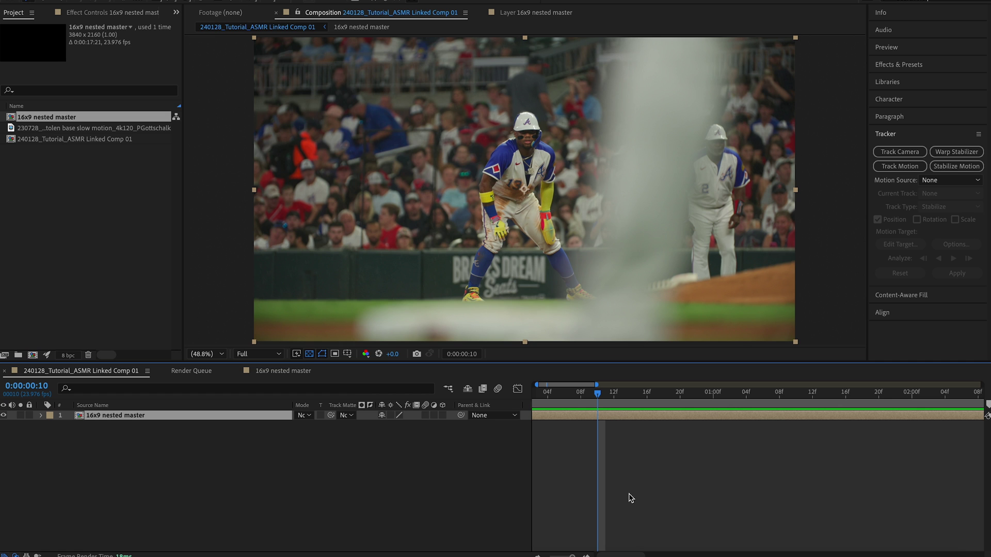
pyautogui.press('s')
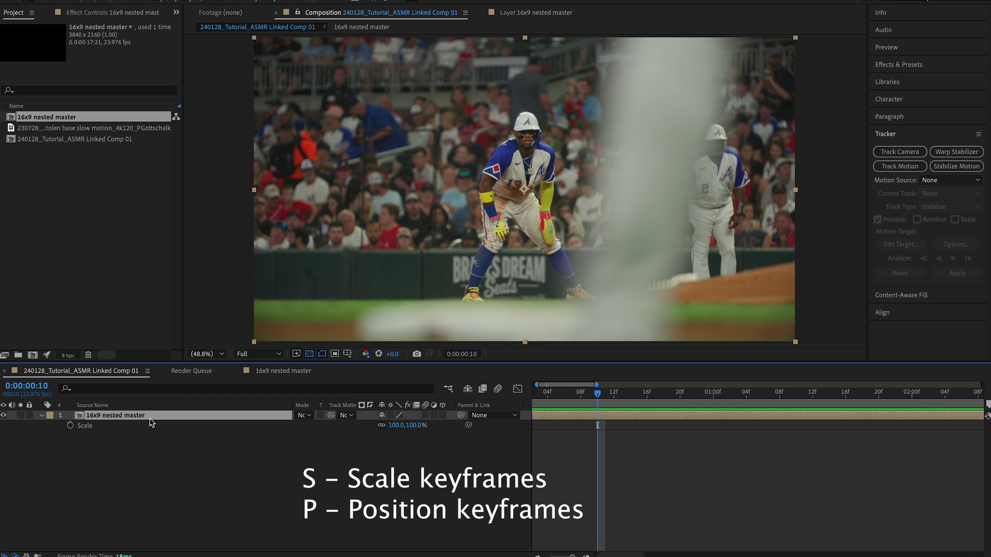
pyautogui.press('p')
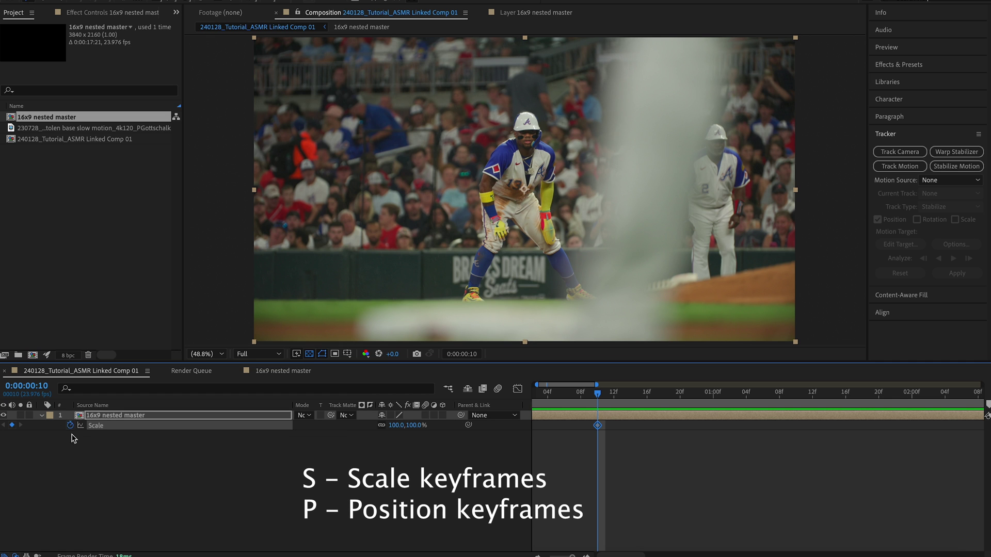
pyautogui.click(71, 426)
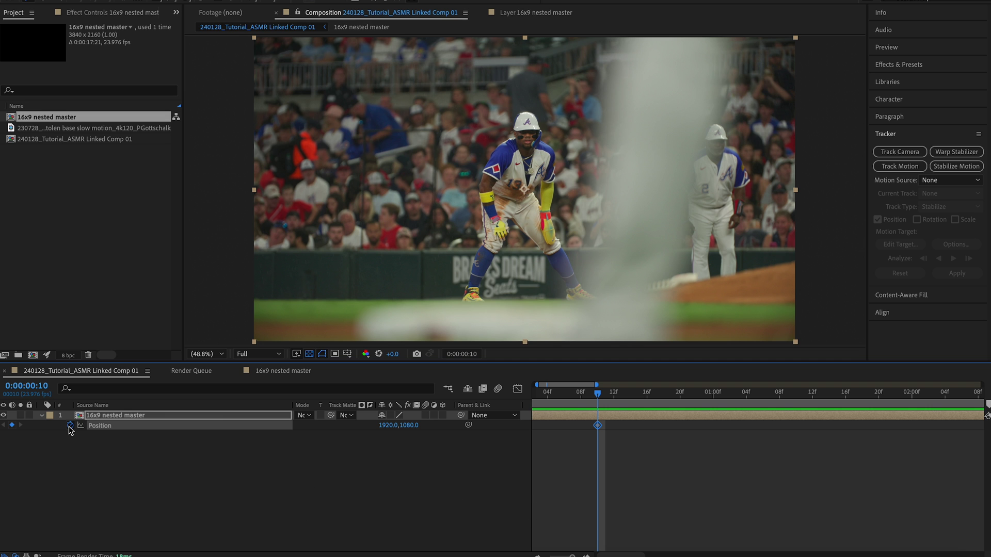
pyautogui.press('u')
pyautogui.click(611, 511)
# Raise the layer's Scale to 114% to fill the frame and preview around 0:00:01:15
pyautogui.moveTo(596, 394); pyautogui.dragTo(738, 416)
pyautogui.press('-')
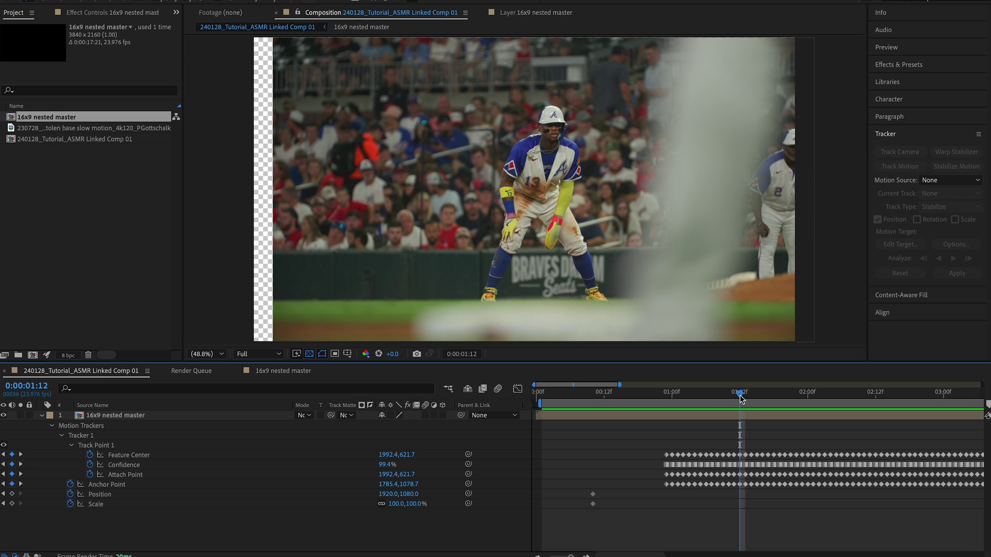
pyautogui.moveTo(393, 503); pyautogui.dragTo(398, 502)
pyautogui.click(691, 413)
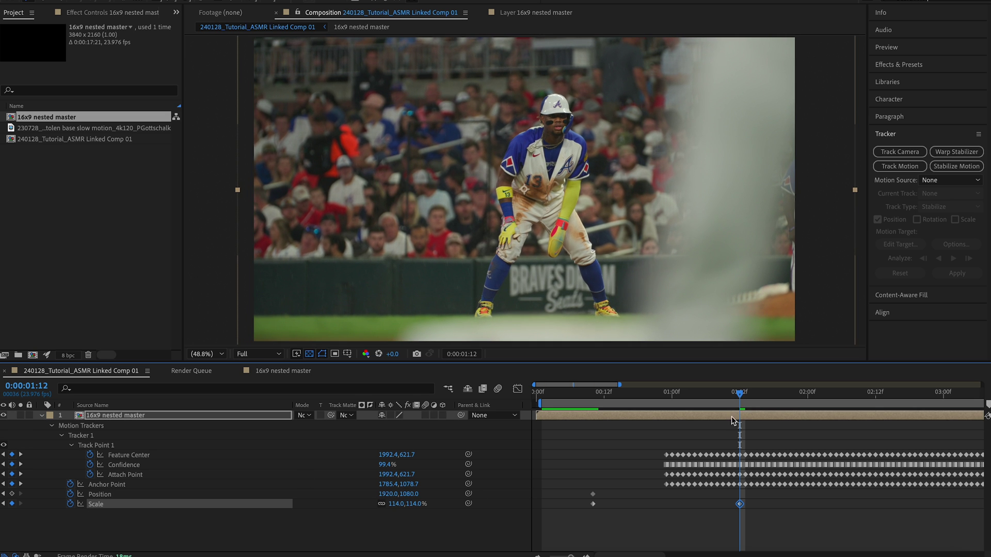
pyautogui.hotkey('shift', 'pageup')
pyautogui.press('space')
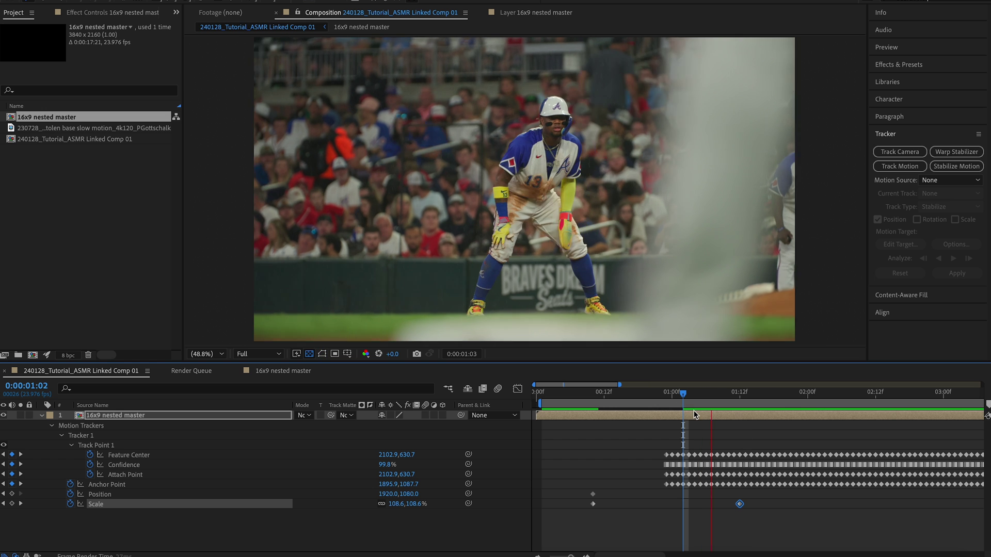
pyautogui.click(754, 401)
pyautogui.press('space')
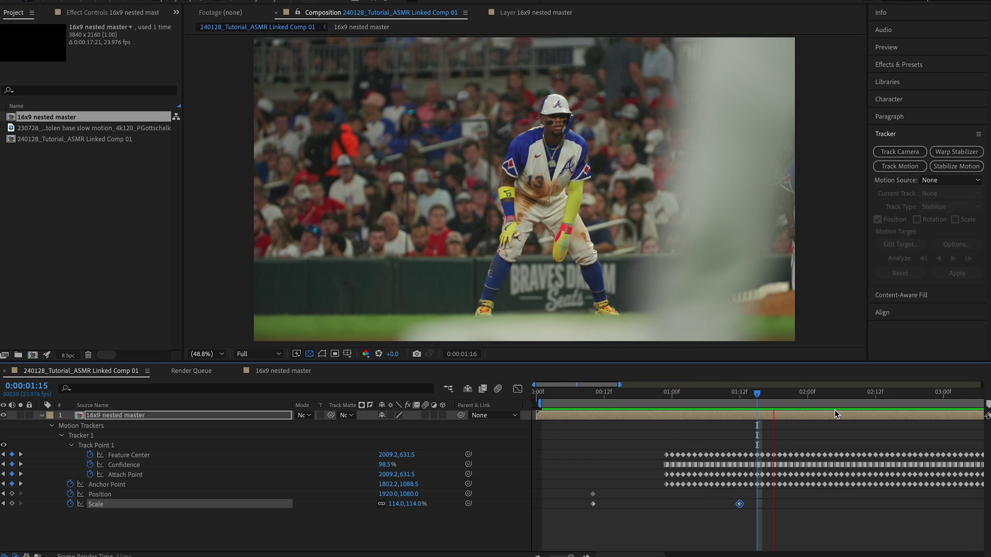
pyautogui.press('space')
# Keyframe Scale at 133% on frame 2:12 and preview the push-in
pyautogui.moveTo(909, 399); pyautogui.dragTo(895, 403)
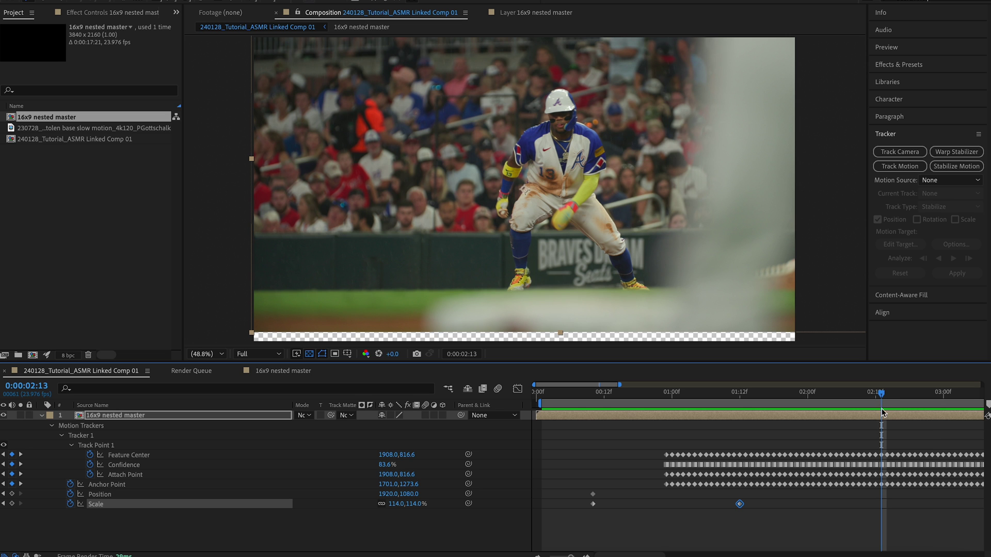
pyautogui.moveTo(885, 397); pyautogui.dragTo(854, 399)
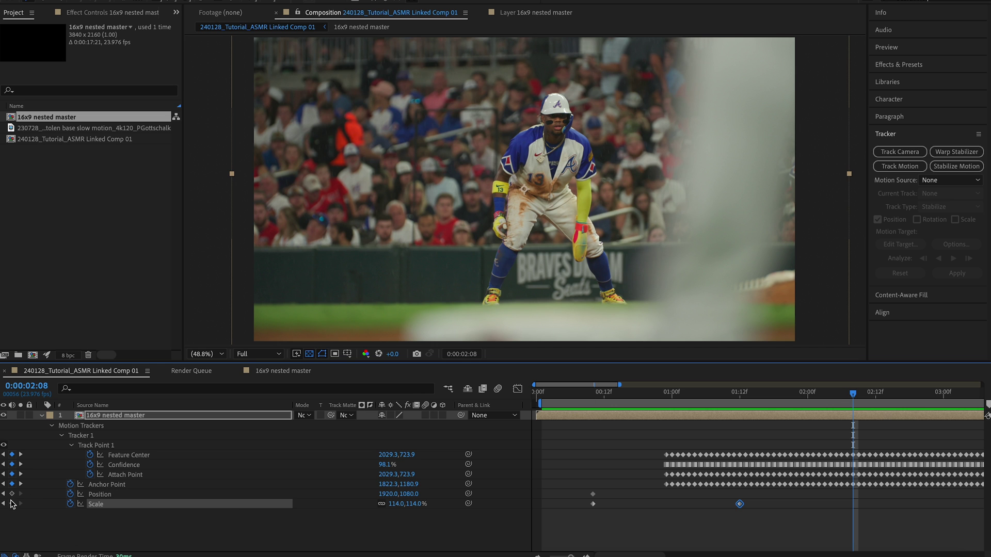
pyautogui.moveTo(854, 398); pyautogui.dragTo(876, 395)
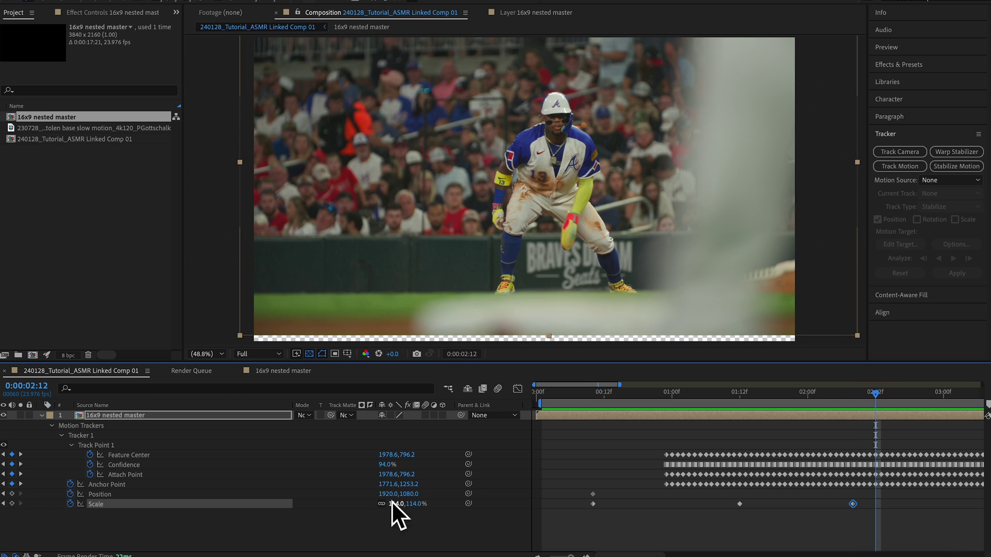
pyautogui.moveTo(392, 503); pyautogui.dragTo(409, 505)
pyautogui.press('space')
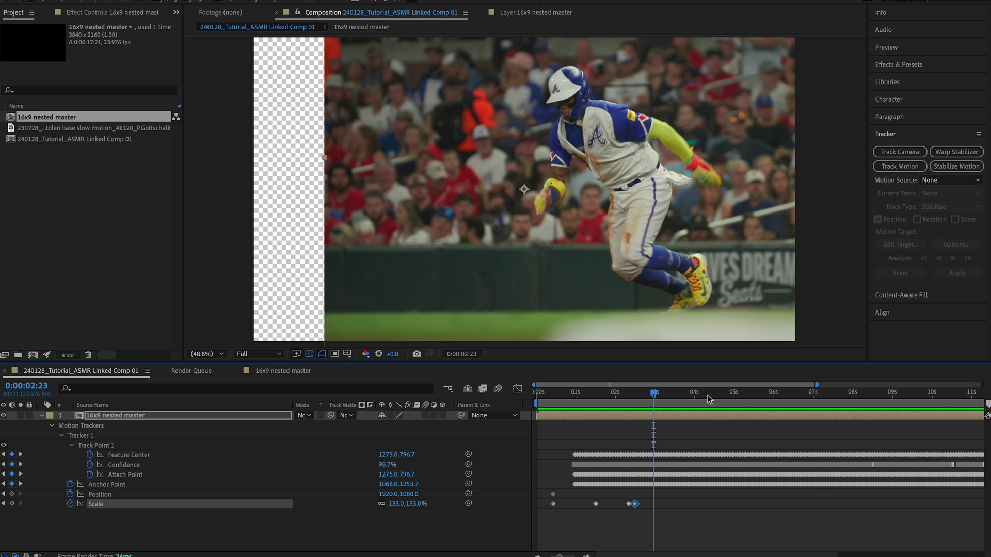
pyautogui.click(734, 429)
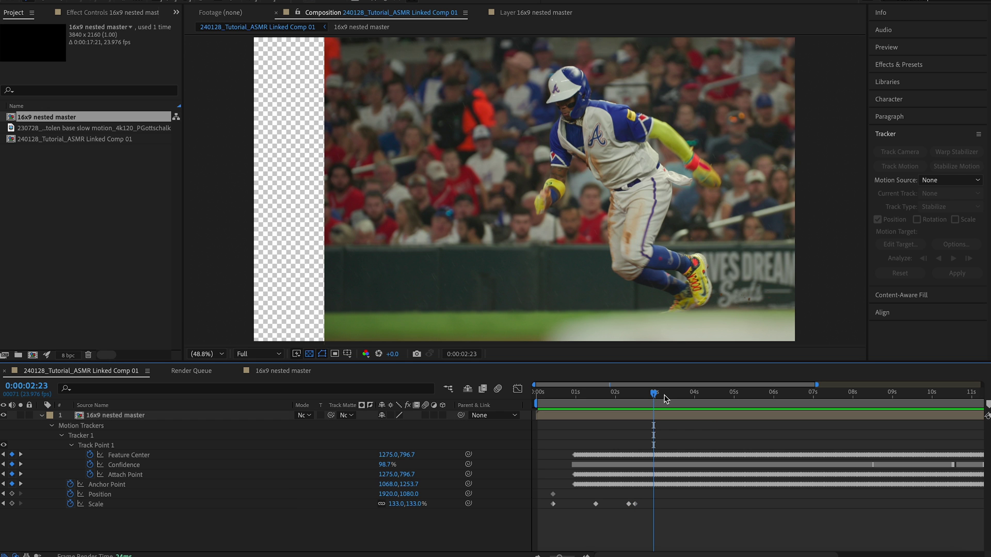
pyautogui.moveTo(664, 400); pyautogui.dragTo(597, 394)
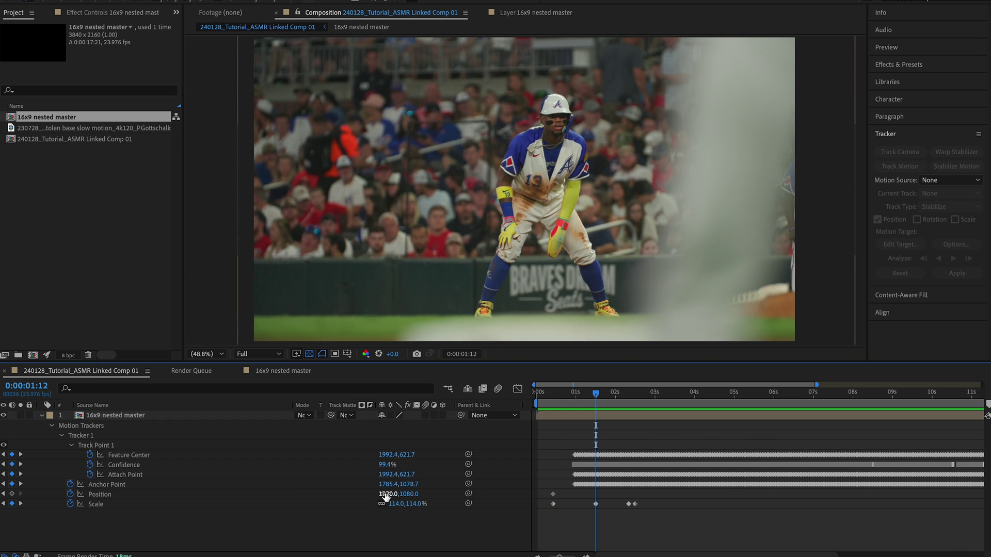
# Shift Position X to 1757 at 1:12 and preview the reframed shot through the clip
pyautogui.moveTo(386, 496); pyautogui.dragTo(309, 496)
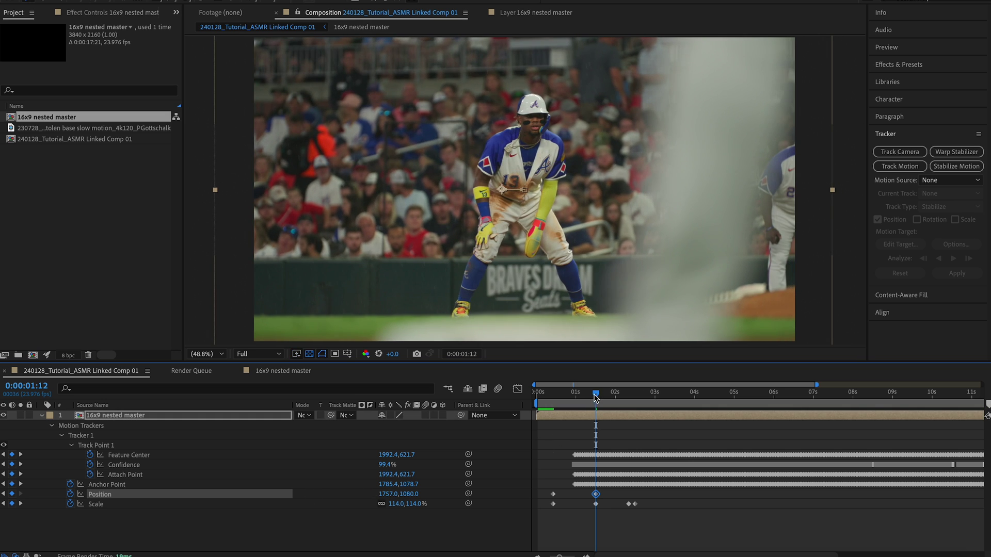
pyautogui.moveTo(595, 396); pyautogui.dragTo(553, 409)
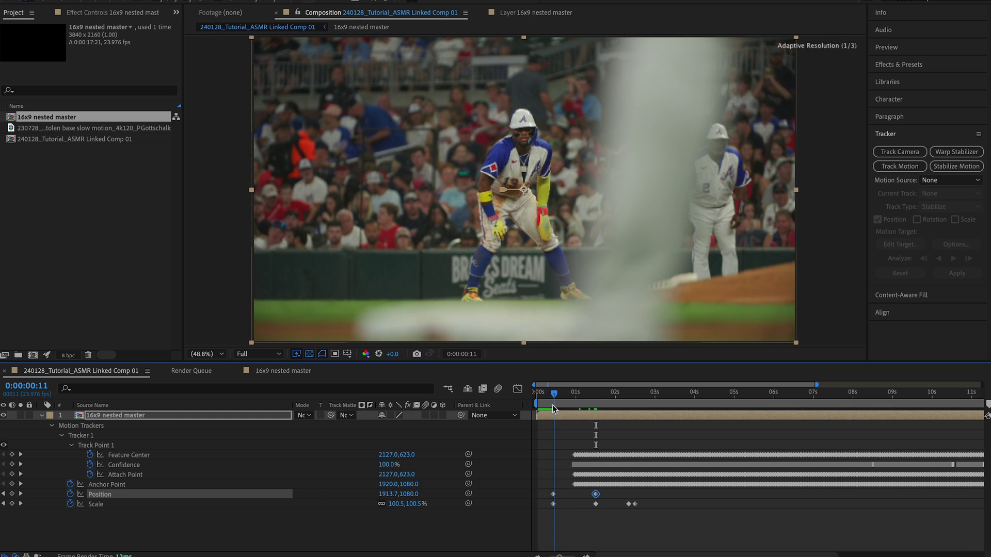
pyautogui.press('space')
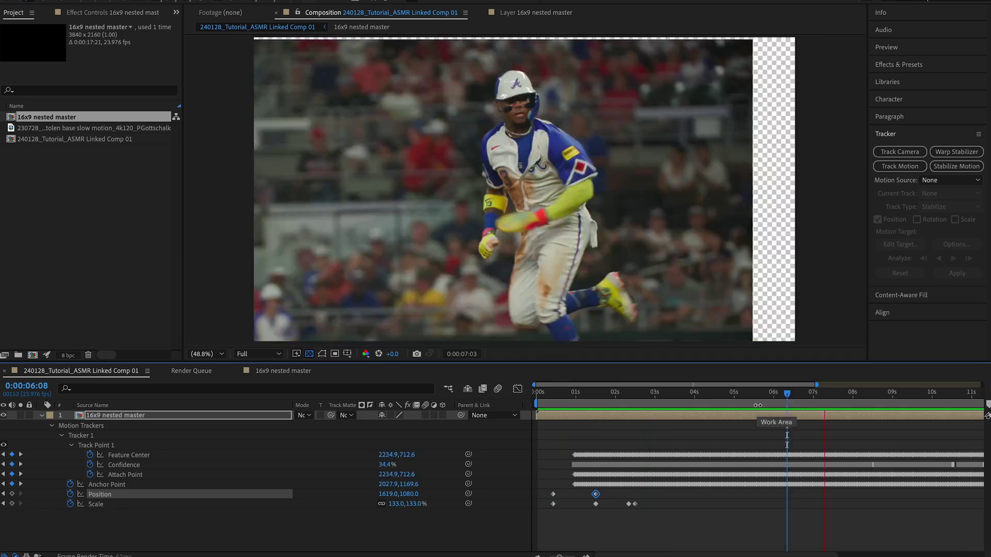
pyautogui.moveTo(757, 405)
pyautogui.mouseDown()
pyautogui.moveTo(883, 409)
pyautogui.moveTo(685, 408)
pyautogui.moveTo(762, 423)
pyautogui.mouseUp()
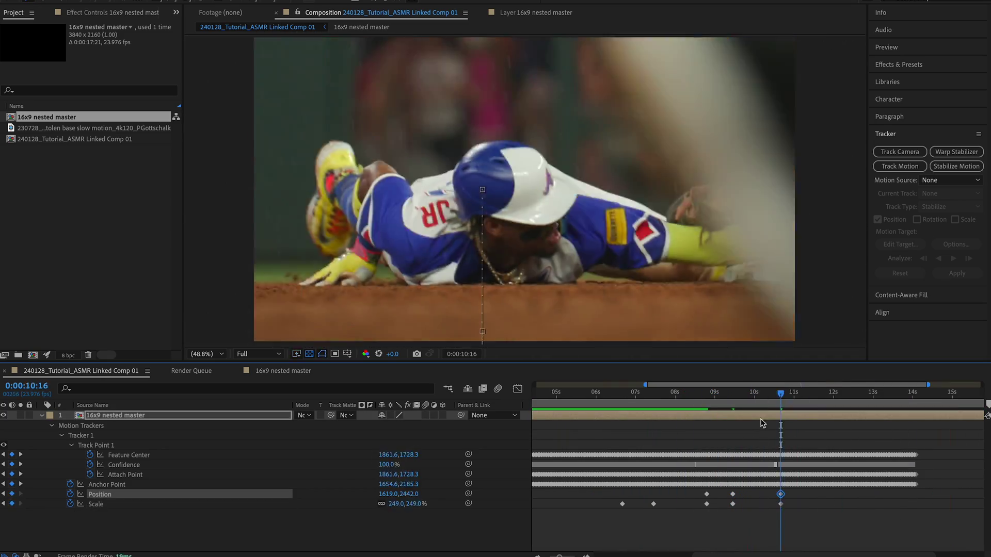
pyautogui.press('space')
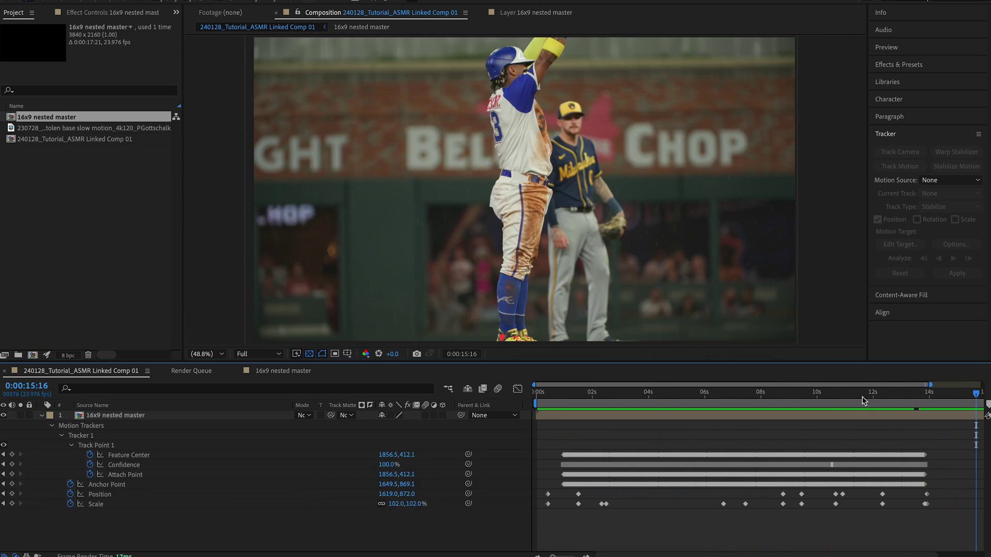
pyautogui.moveTo(555, 405); pyautogui.dragTo(543, 417)
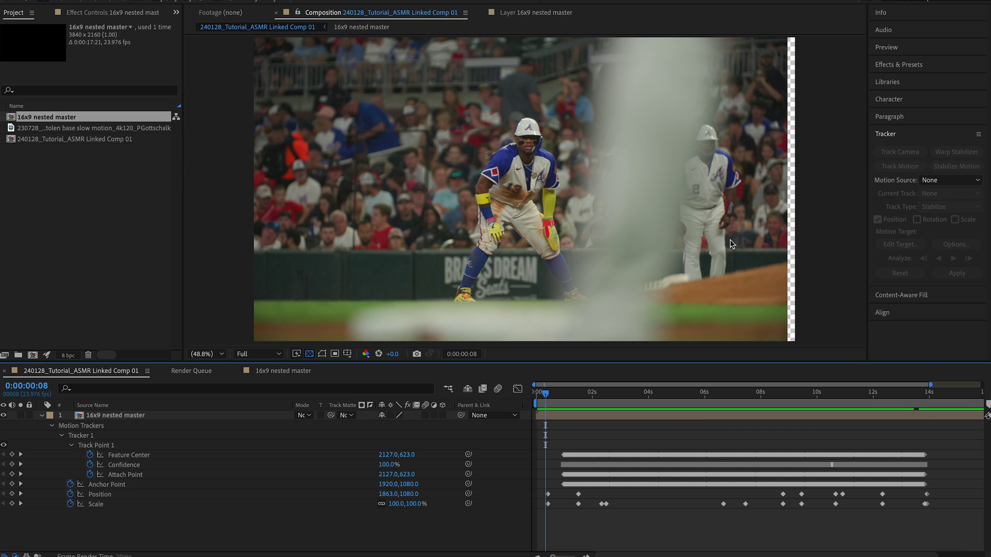
pyautogui.press('space')
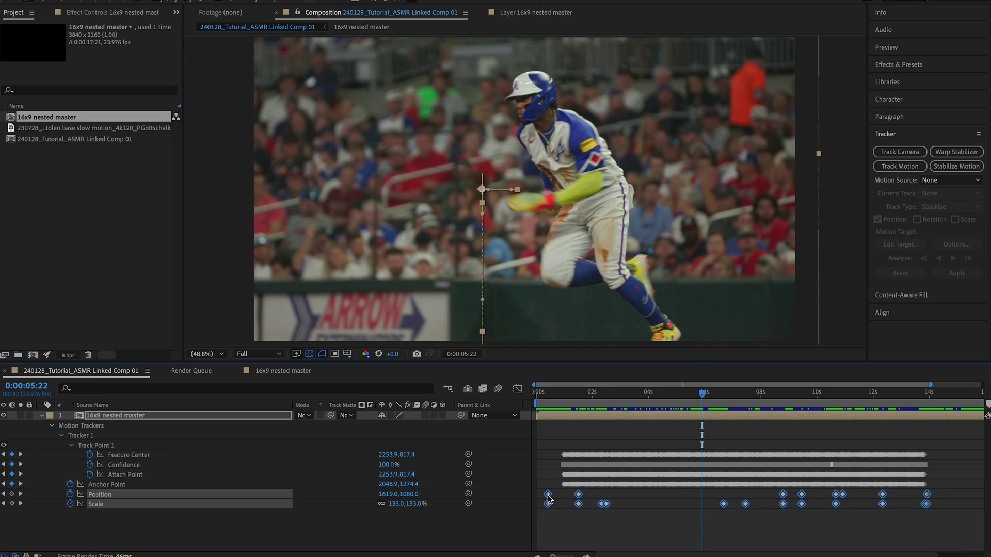
pyautogui.rightClick(547, 498)
# Apply Easy Ease to the selected Position and Scale keyframes and preview the comp from the start
pyautogui.moveTo(619, 548)
pyautogui.click(751, 473)
pyautogui.press('Home')
pyautogui.press('space')
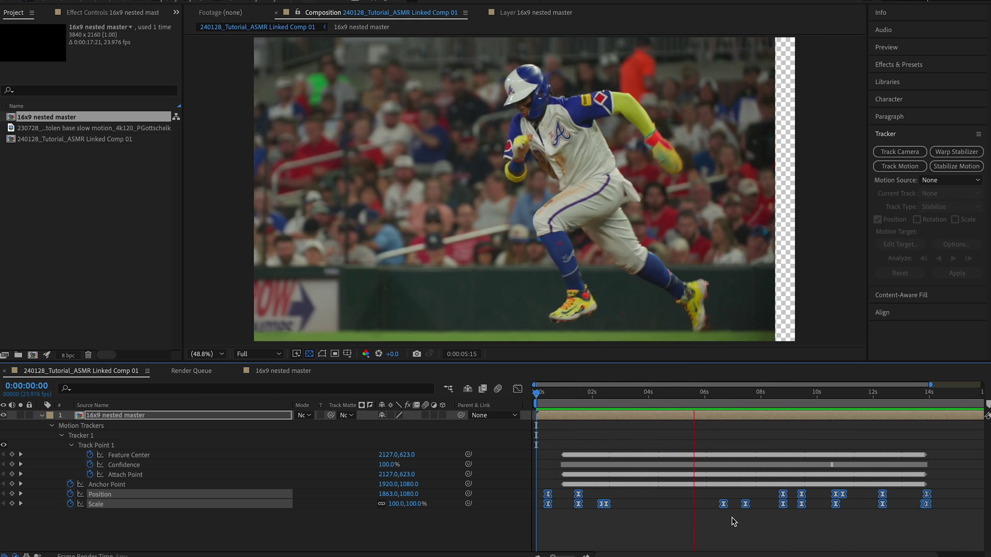
pyautogui.press('space')
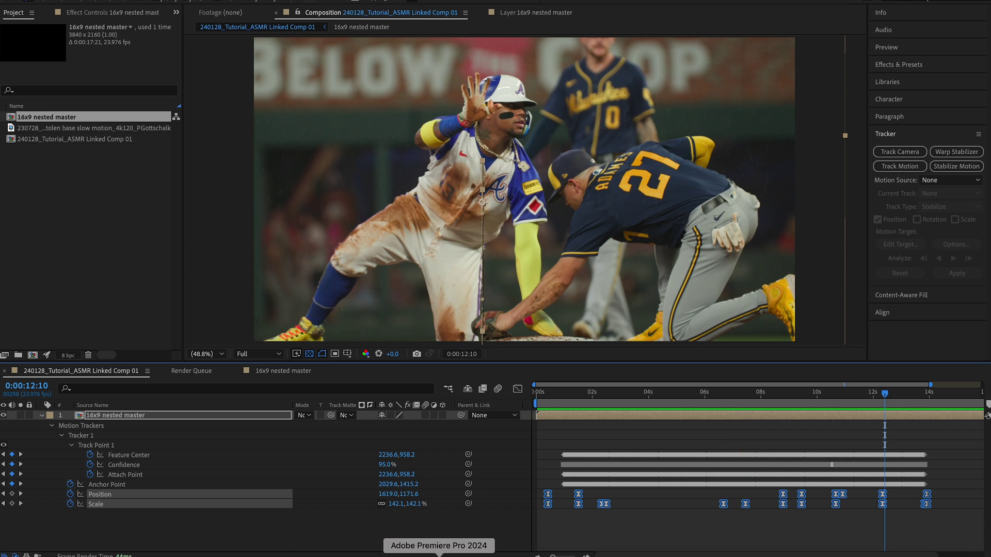
pyautogui.click(439, 555)
# Create a new sequence from the Custom IG 4x5 preset named '4x5 final edit'
pyautogui.click(539, 436)
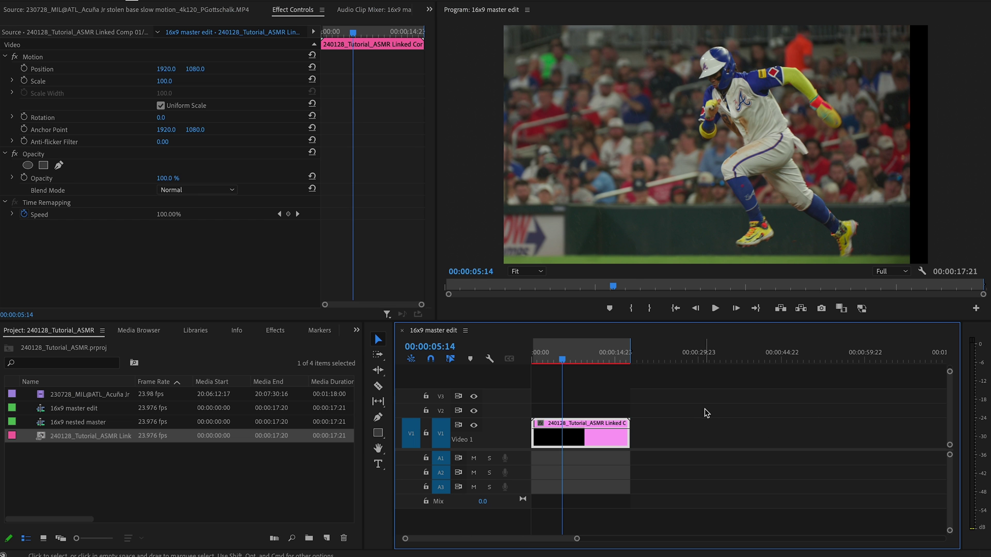
pyautogui.click(327, 538)
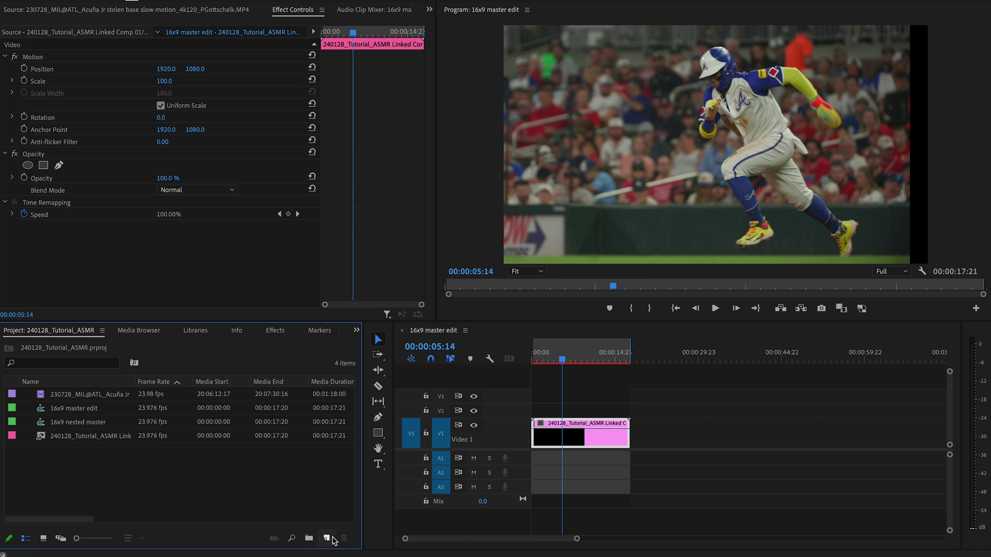
pyautogui.click(346, 422)
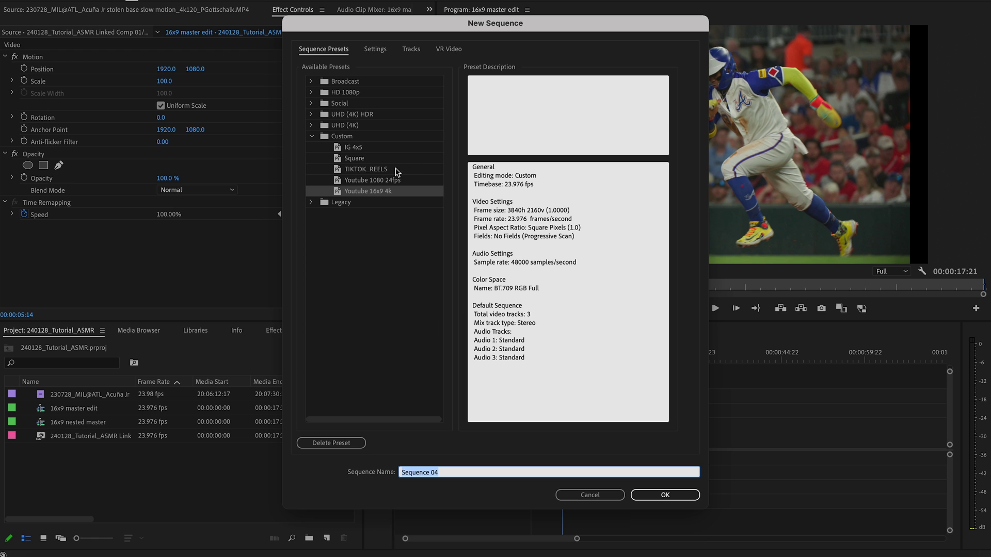
pyautogui.click(359, 148)
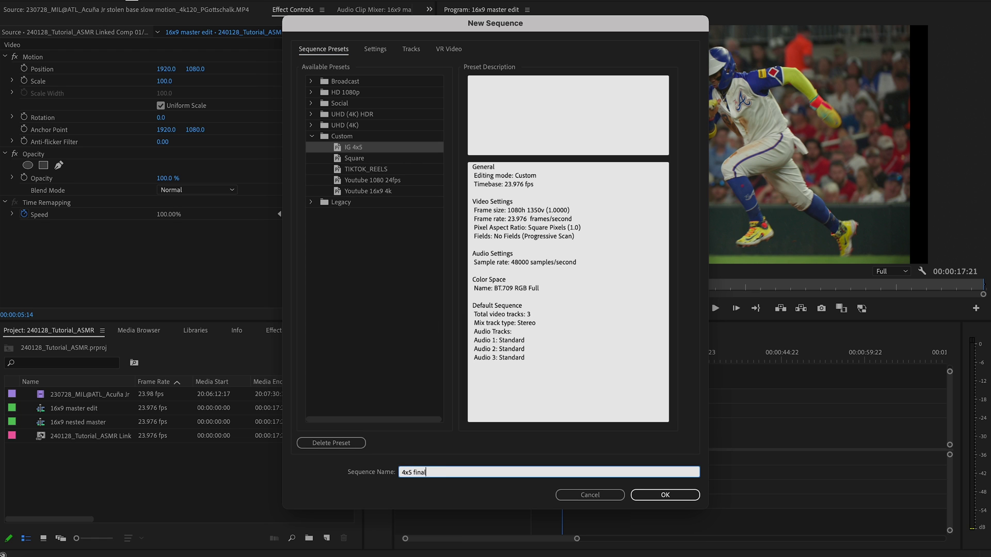
pyautogui.write('4x5 final edit')
pyautogui.press('Return')
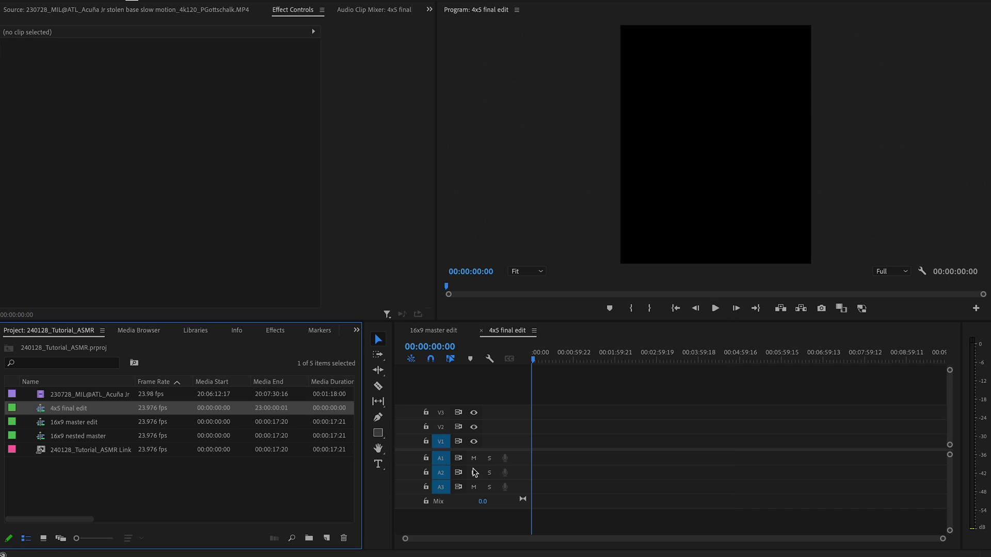
# Copy the linked comp clip from 16x9 master edit and paste it into 4x5 final edit
pyautogui.click(449, 331)
pyautogui.click(603, 408)
pyautogui.click(596, 439)
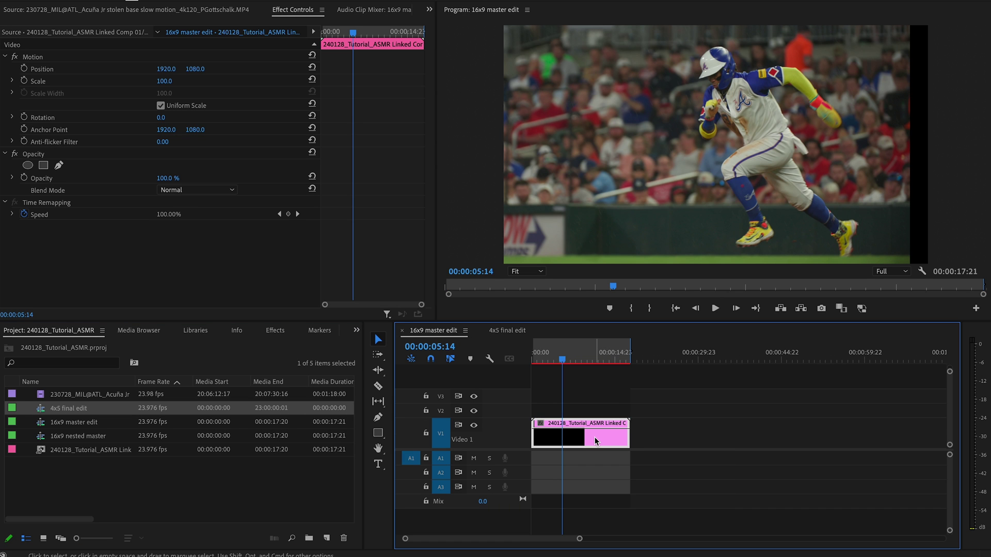
pyautogui.click(517, 332)
pyautogui.hotkey('ctrl', 'v')
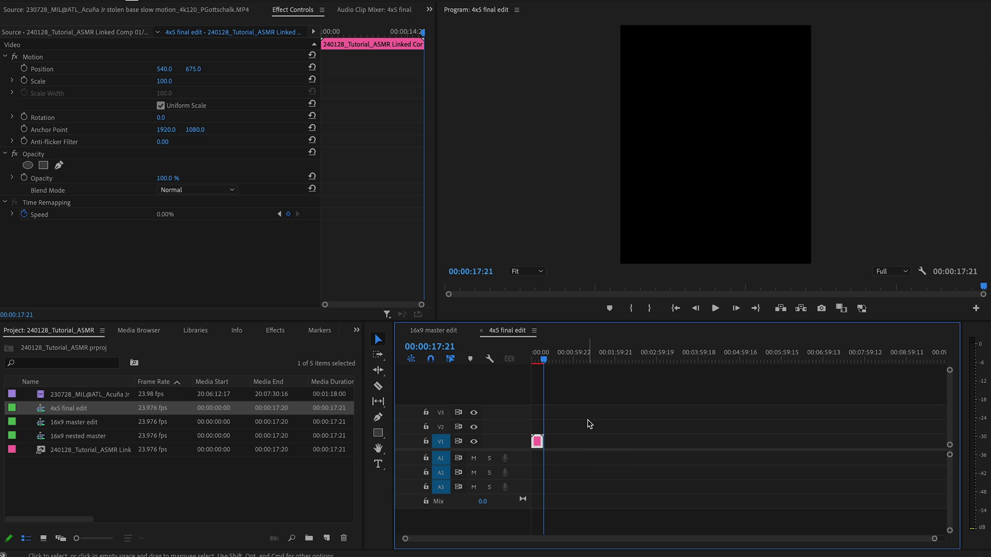
# Set the pasted clip's Scale to 65% in its Motion settings
pyautogui.click(537, 355)
pyautogui.click(646, 416)
pyautogui.press('=')
pyautogui.press('=')
pyautogui.press('=')
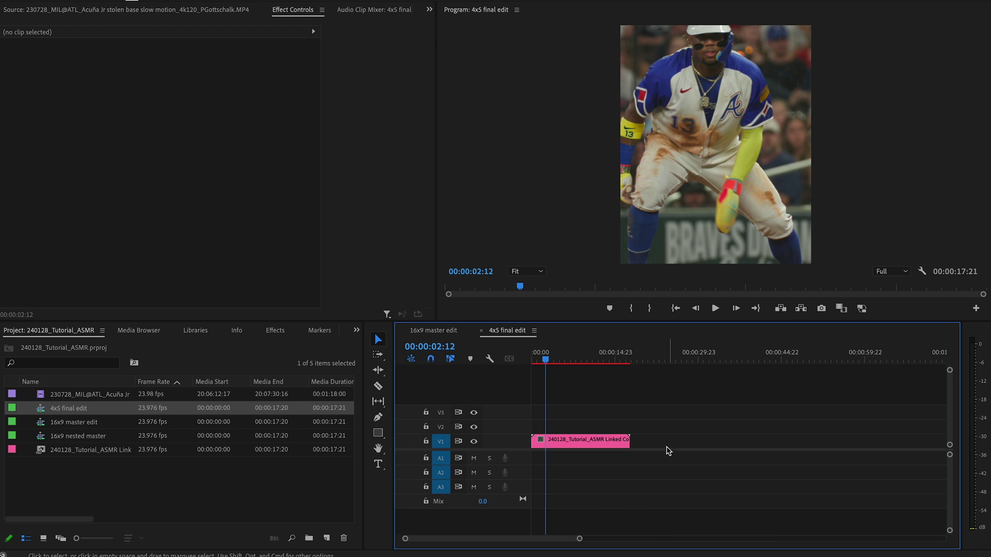
pyautogui.click(665, 442)
pyautogui.moveTo(163, 81); pyautogui.dragTo(164, 81)
# Cut the clip at 1:10, remove its opening piece, and make track V1 taller
pyautogui.click(557, 439)
pyautogui.press('Left')
pyautogui.press('Left')
pyautogui.press('Left')
pyautogui.press('Left')
pyautogui.press('Left')
pyautogui.press('Left')
pyautogui.press('Left')
pyautogui.press('Left')
pyautogui.press('Left')
pyautogui.press('Left')
pyautogui.press('Left')
pyautogui.press('Left')
pyautogui.press('Left')
pyautogui.press('Left')
pyautogui.press('Left')
pyautogui.press('Left')
pyautogui.press('Left')
pyautogui.press('Left')
pyautogui.press('Left')
pyautogui.press('Left')
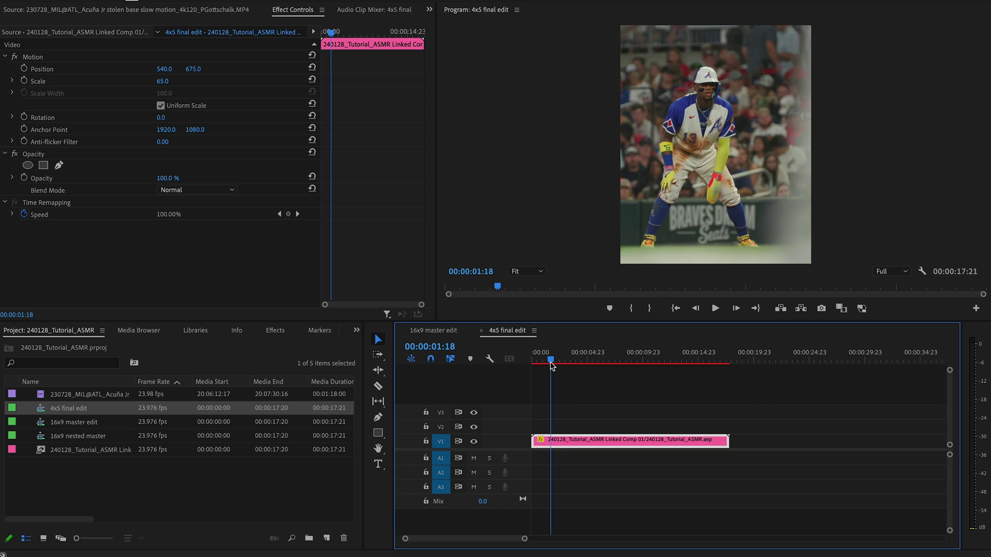
pyautogui.press('c')
pyautogui.click(547, 440)
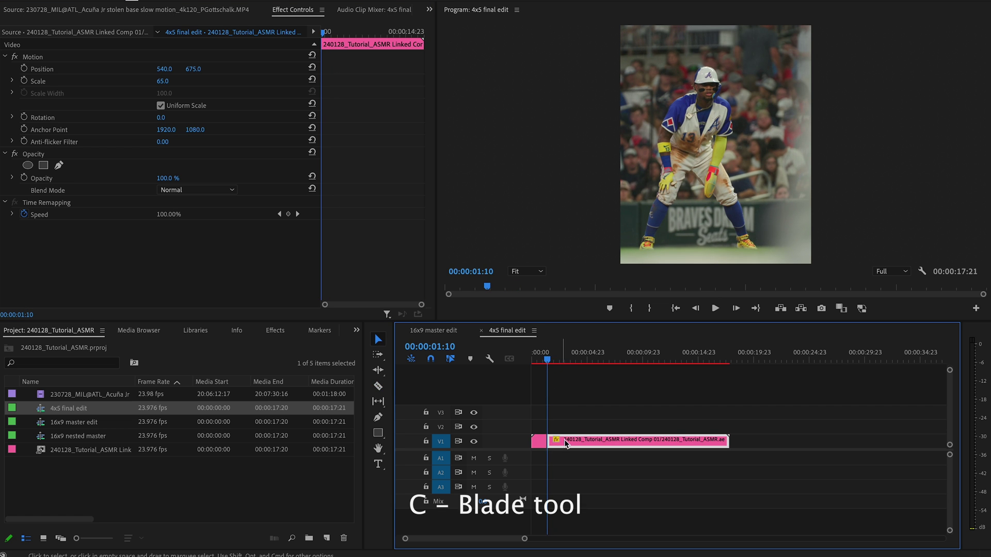
pyautogui.press('q')
pyautogui.click(534, 362)
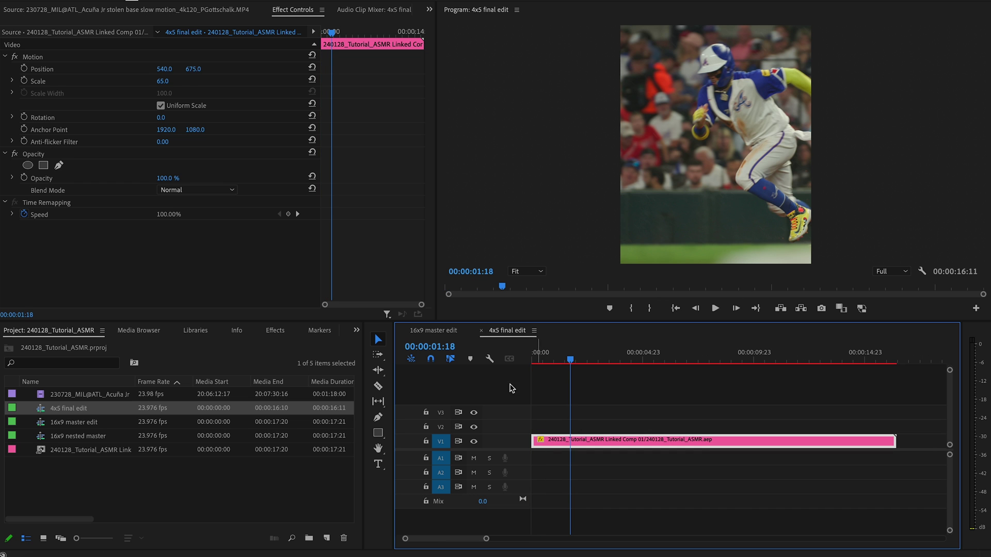
pyautogui.click(619, 492)
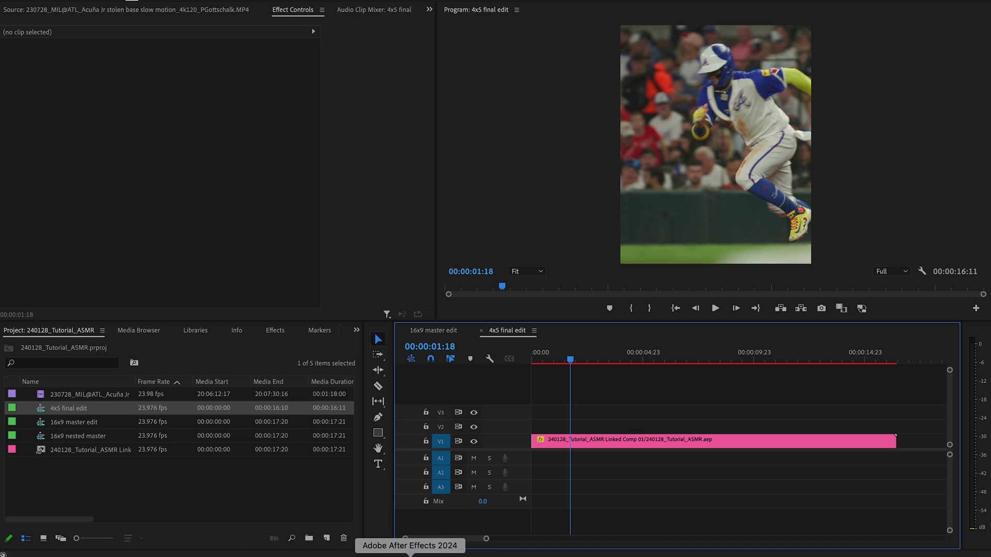
pyautogui.click(652, 443)
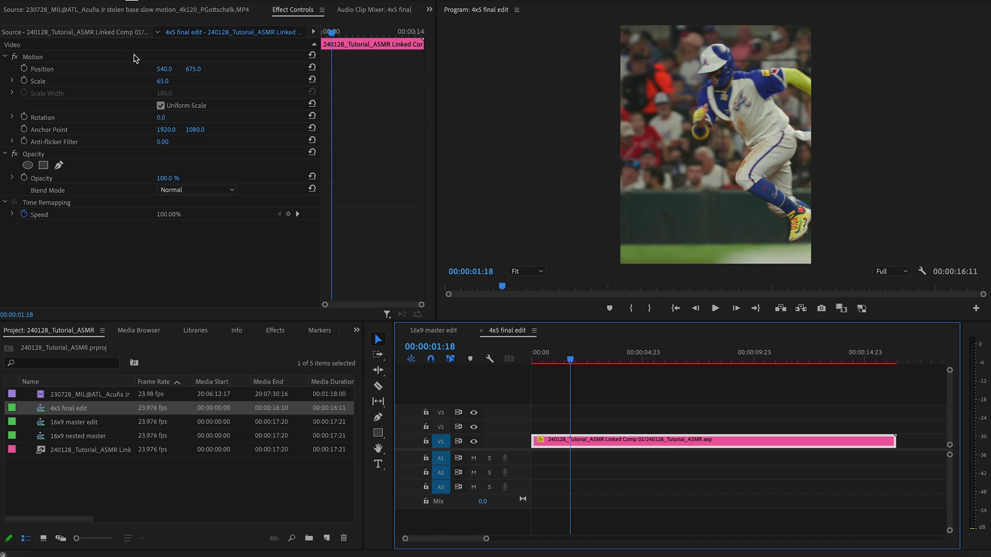
pyautogui.moveTo(503, 436); pyautogui.dragTo(504, 428)
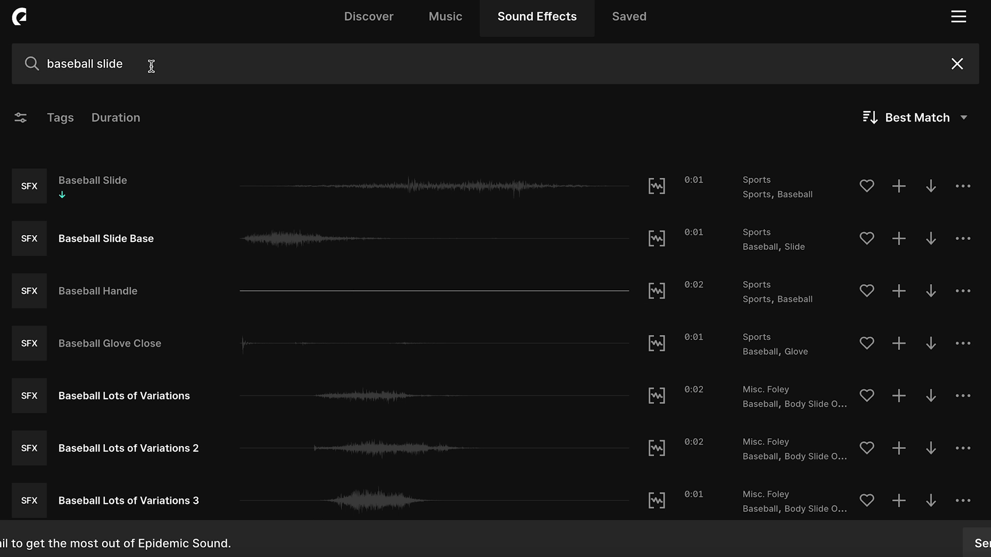
# Replace the 'baseball slide' search text with 'football' and run the search
pyautogui.tripleClick(149, 64)
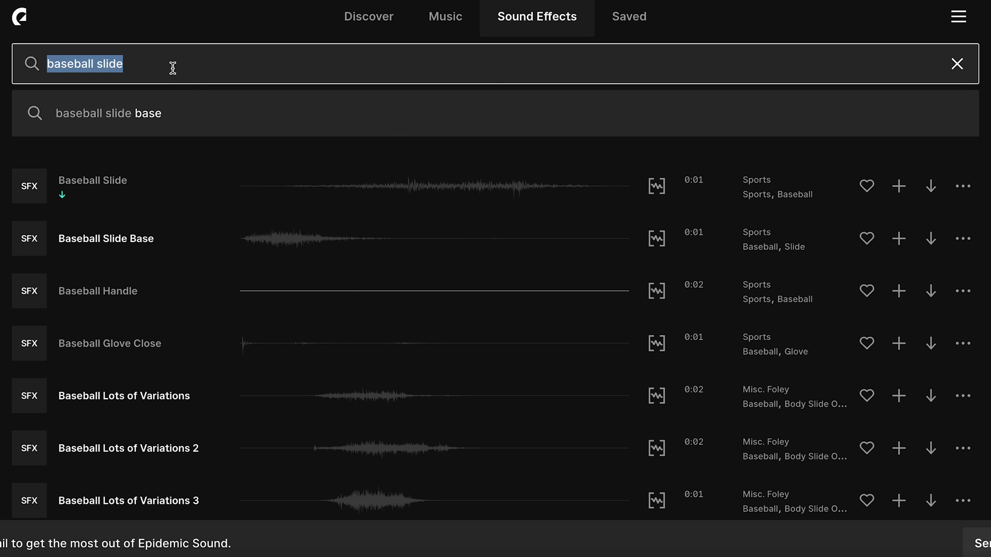
pyautogui.scroll(-5, 93, 212)
pyautogui.scroll(5, 215, 371)
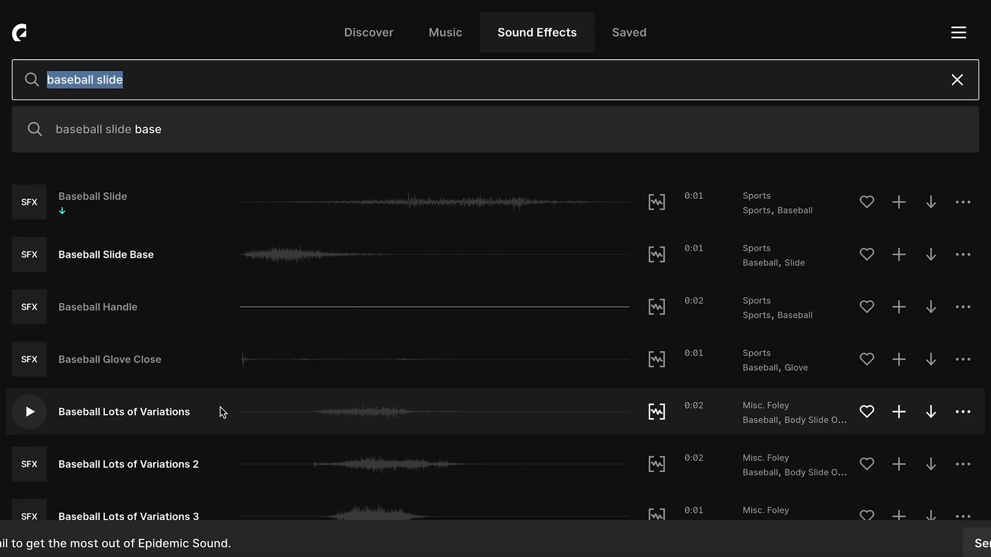
pyautogui.write('football')
pyautogui.press('Return')
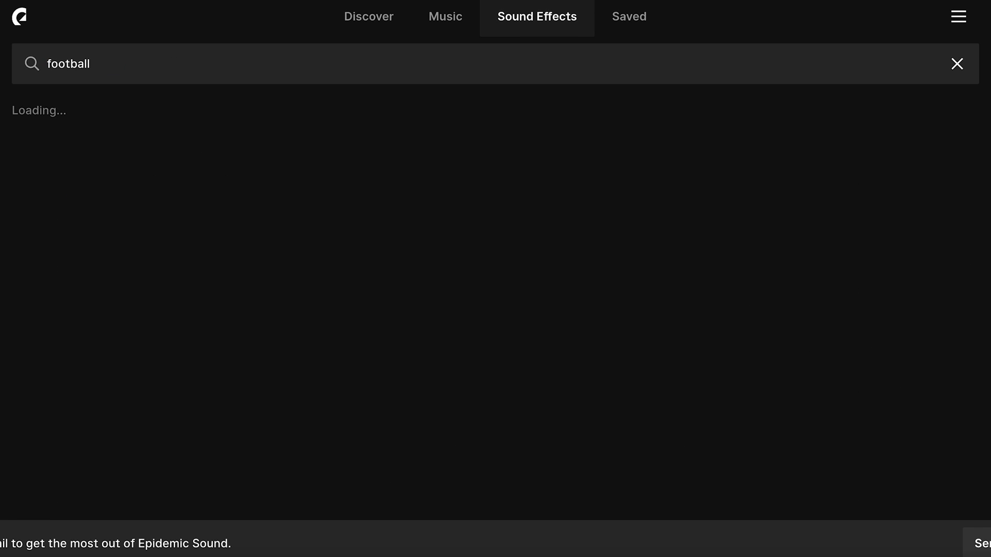
pyautogui.scroll(-4, 157, 155)
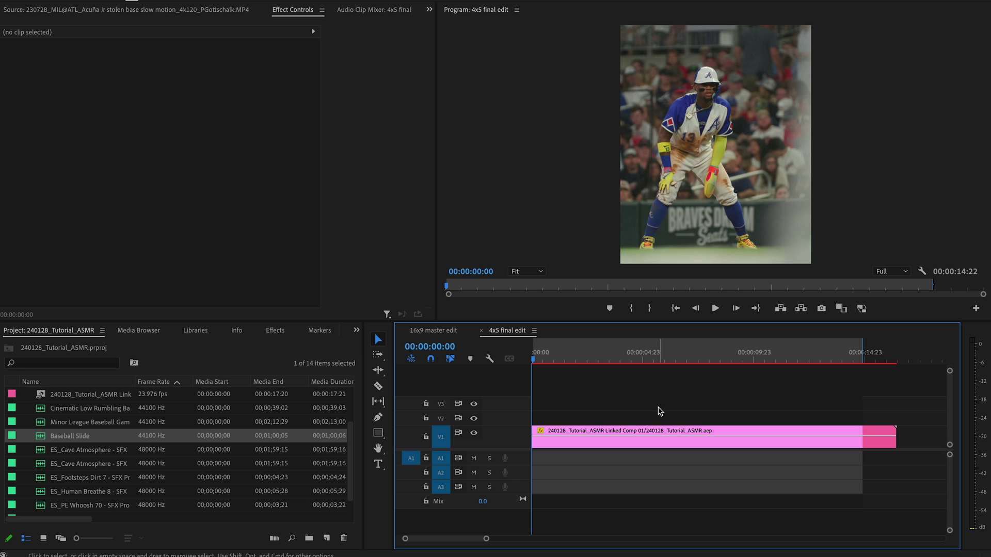
# Preview ES_PE Whoosh 70, mark its Out at 02;05, and place it on track A1
pyautogui.press('=')
pyautogui.moveTo(590, 358)
pyautogui.mouseDown()
pyautogui.moveTo(561, 358)
pyautogui.moveTo(573, 361)
pyautogui.mouseUp()
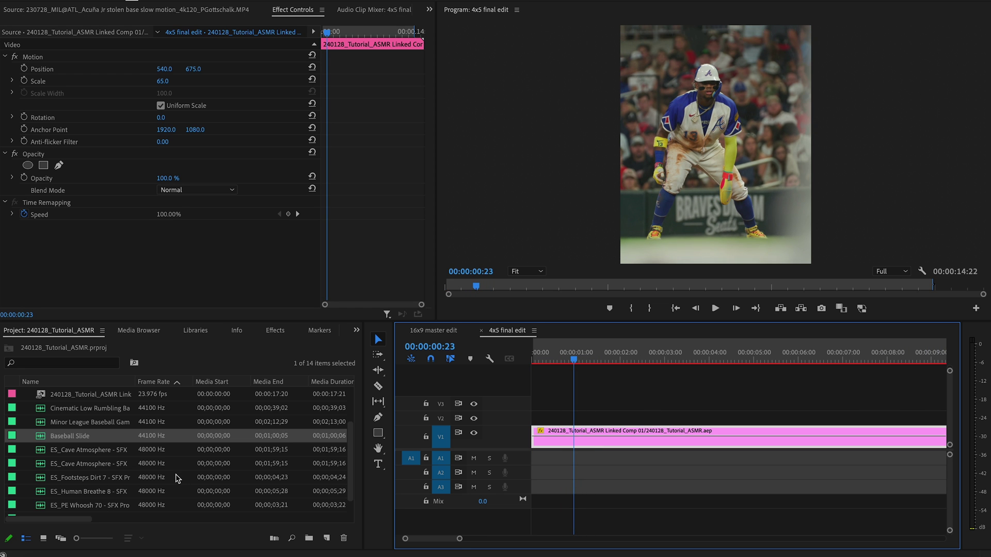
pyautogui.doubleClick(44, 506)
pyautogui.press('space')
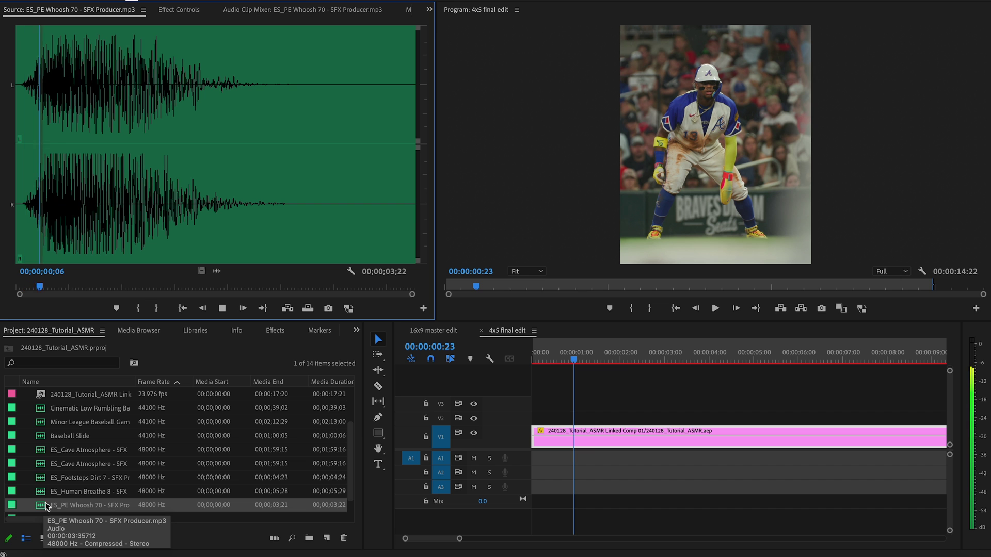
pyautogui.press('o')
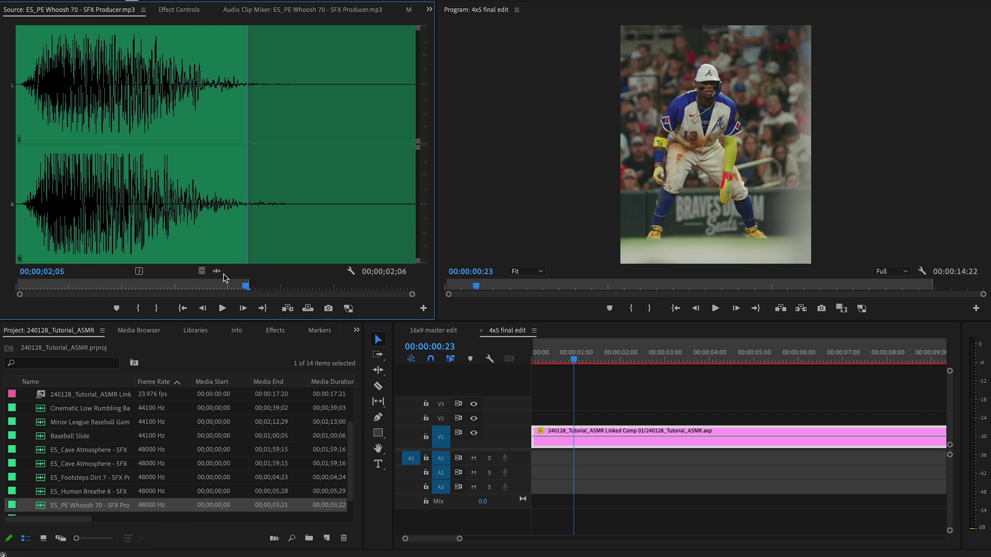
pyautogui.moveTo(543, 436); pyautogui.dragTo(543, 458)
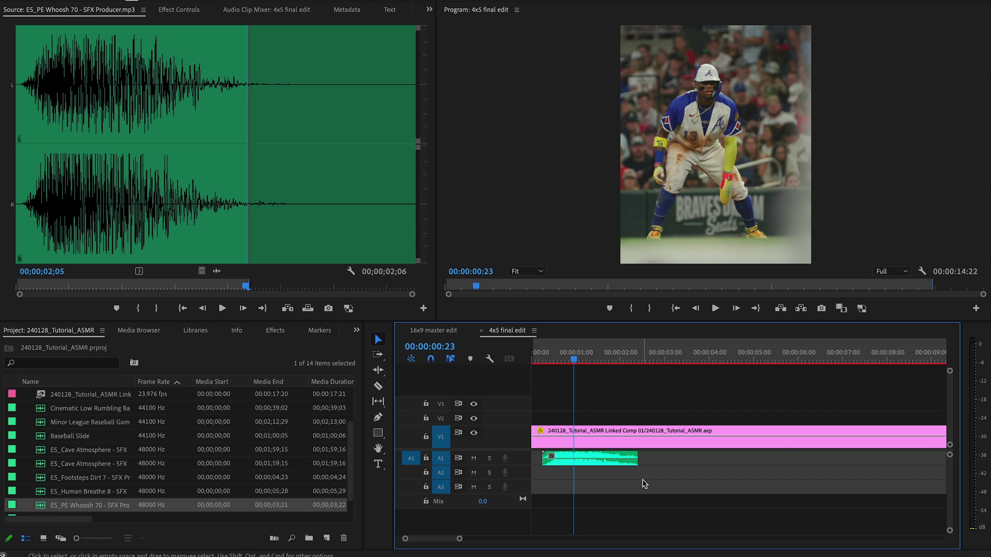
# Play back the whoosh in the sequence and adjust the whoosh clip's audio gain
pyautogui.press('=')
pyautogui.click(585, 351)
pyautogui.press('XF86AudioRaiseVolume')
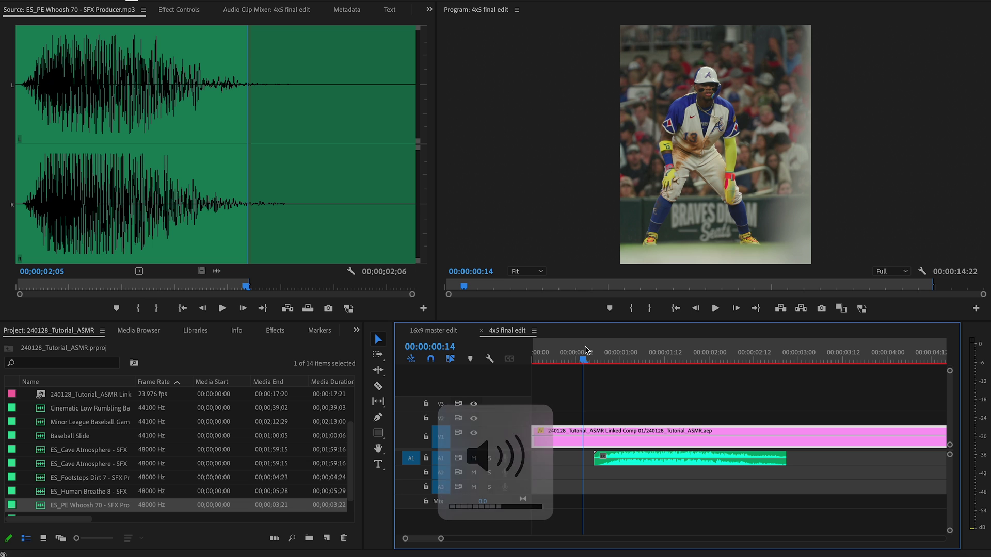
pyautogui.press('space')
pyautogui.press('space')
pyautogui.press('-')
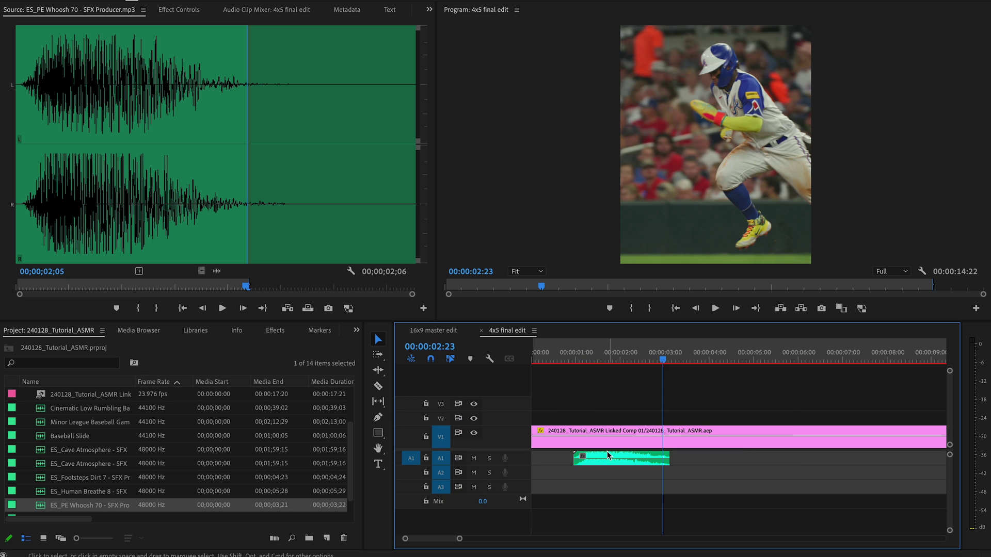
pyautogui.rightClick(575, 458)
pyautogui.click(619, 393)
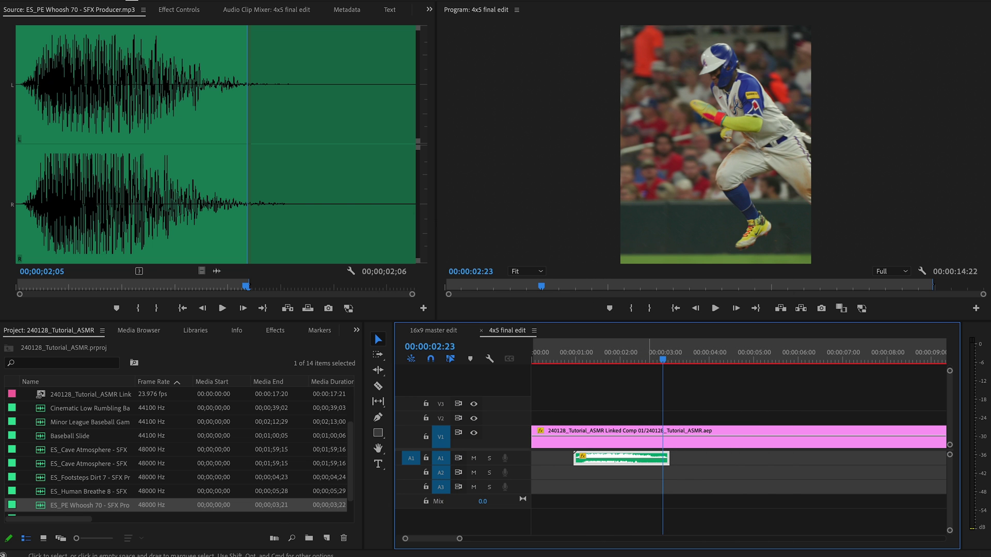
pyautogui.doubleClick(42, 481)
# Mark a single footstep from 00;20 to 00;25 in ES_Footsteps Dirt 7 and place it on A2
pyautogui.click(124, 287)
pyautogui.click(45, 286)
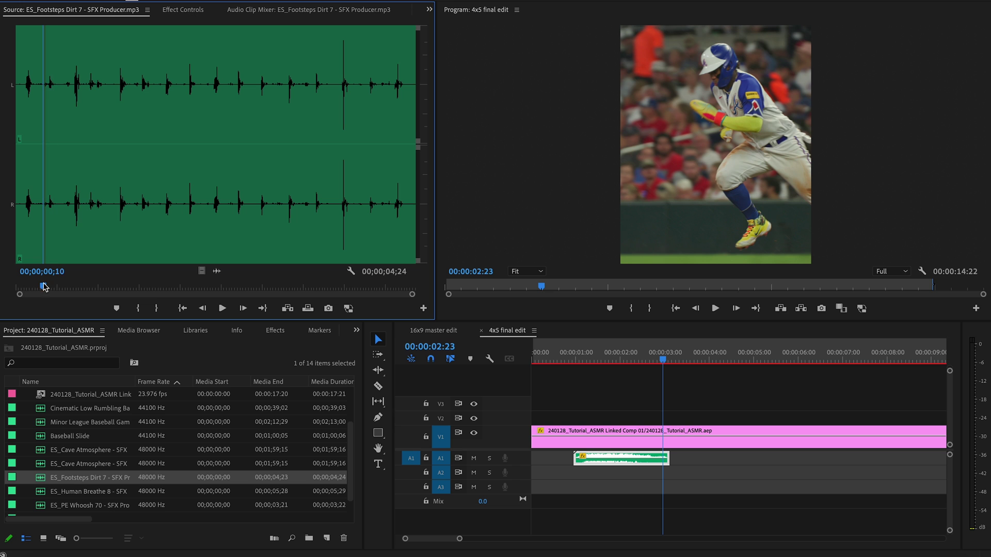
pyautogui.press('space')
pyautogui.moveTo(90, 287); pyautogui.dragTo(73, 292)
pyautogui.press('i')
pyautogui.hotkey('shift', 'Right')
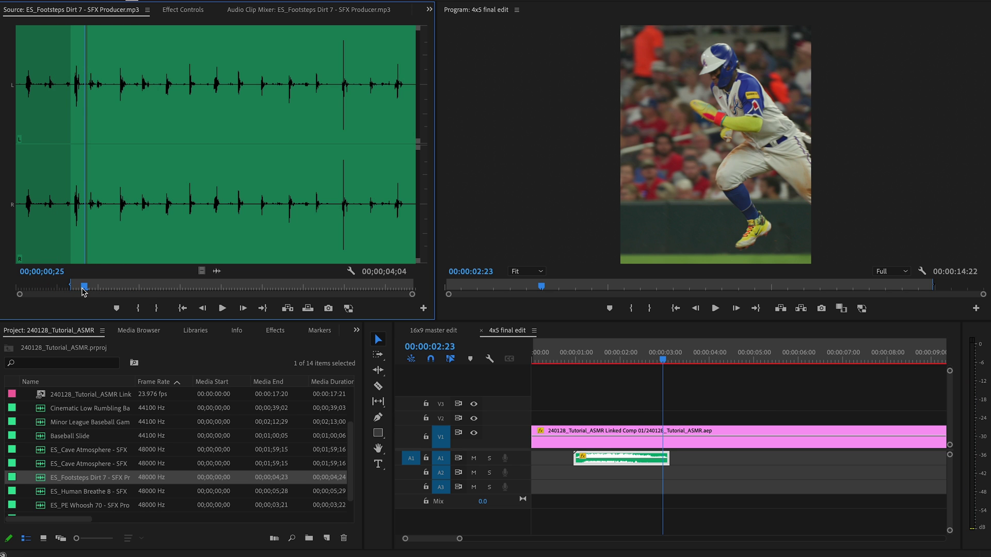
pyautogui.press('o')
pyautogui.moveTo(632, 456); pyautogui.dragTo(660, 472)
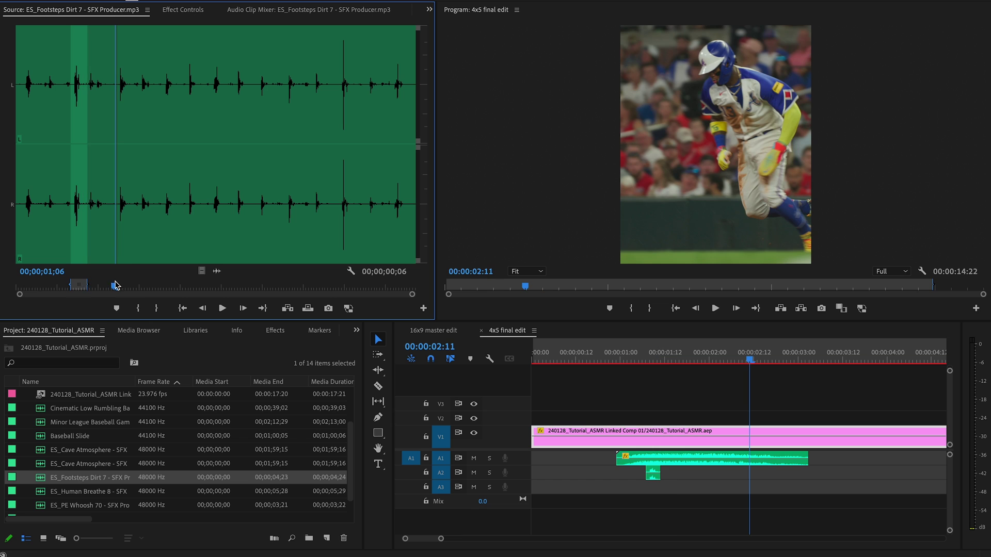
# Mark a second footstep ending at 01;12 and place it on A2 near 02:10, then play back
pyautogui.press('i')
pyautogui.hotkey('shift', 'Right')
pyautogui.press('o')
pyautogui.press('space')
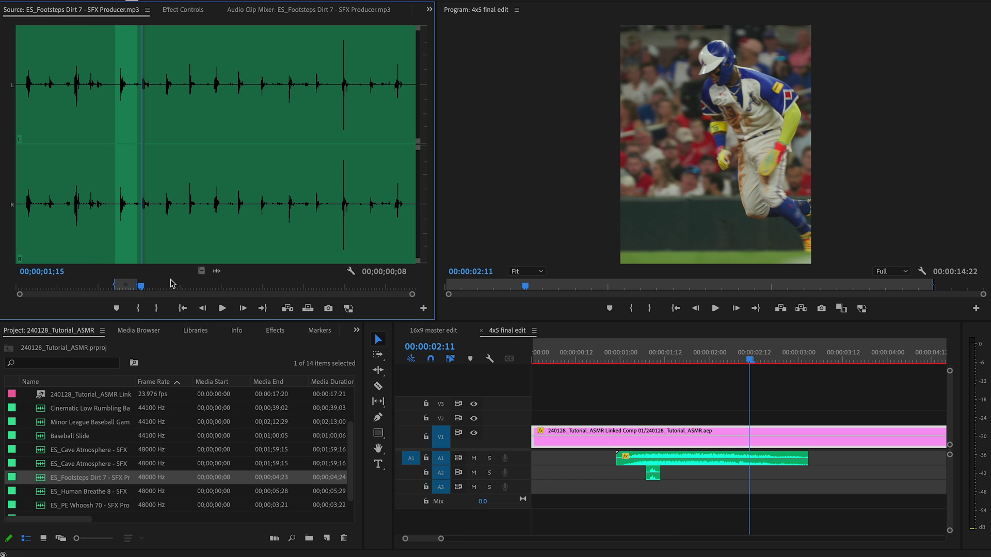
pyautogui.moveTo(142, 289); pyautogui.dragTo(132, 288)
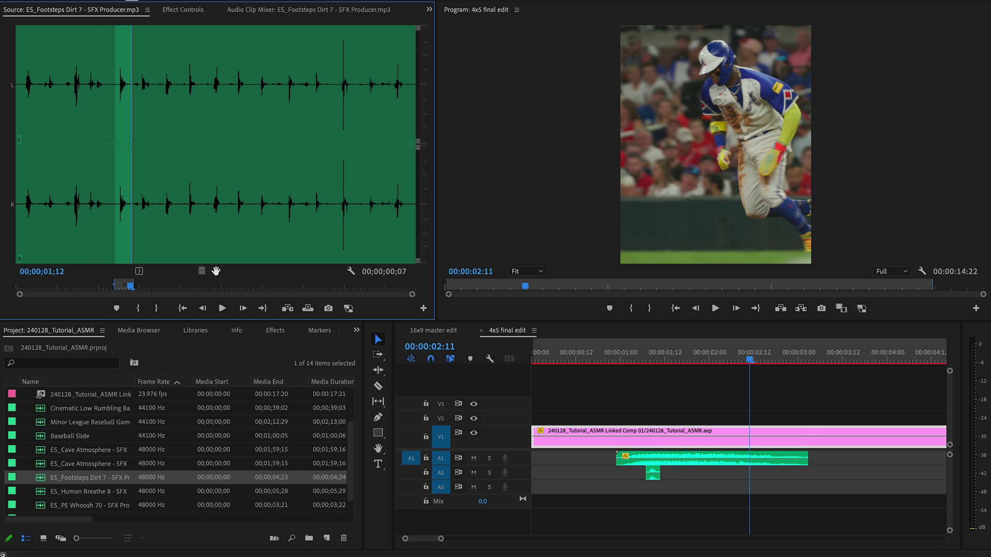
pyautogui.moveTo(216, 271); pyautogui.dragTo(744, 472)
pyautogui.press('space')
pyautogui.press('=')
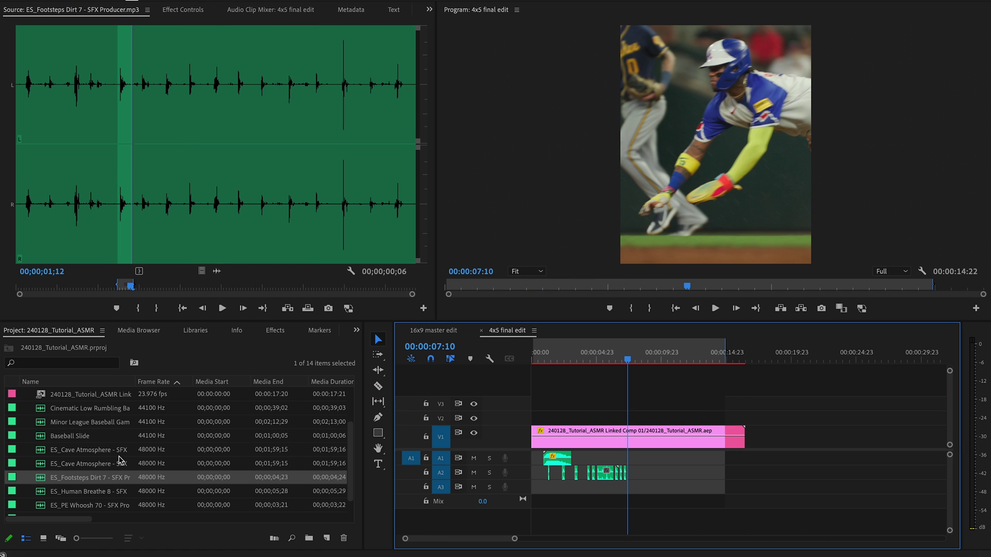
# Preview Baseball Slide, mark its Out at 02;03, and place it on track A3 at the playhead
pyautogui.doubleClick(44, 439)
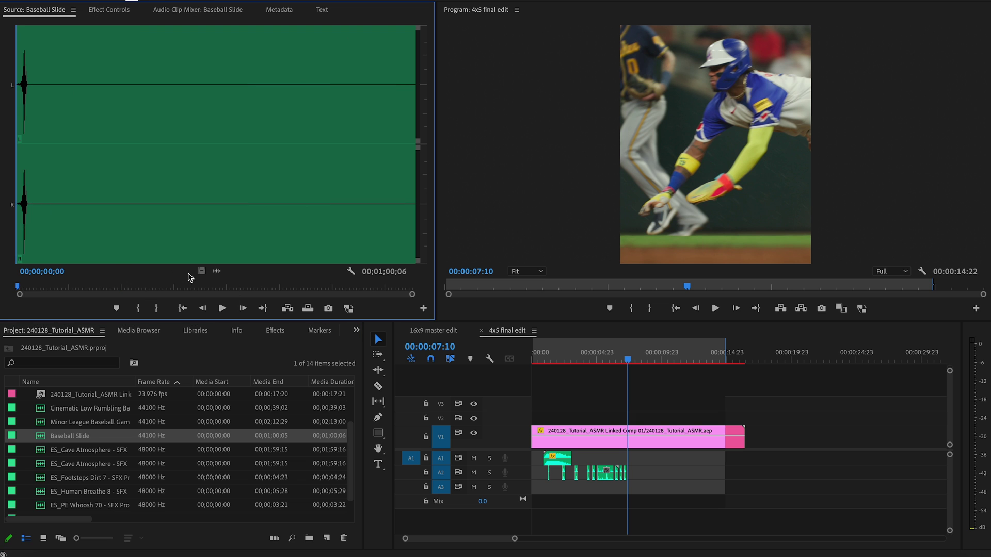
pyautogui.press('space')
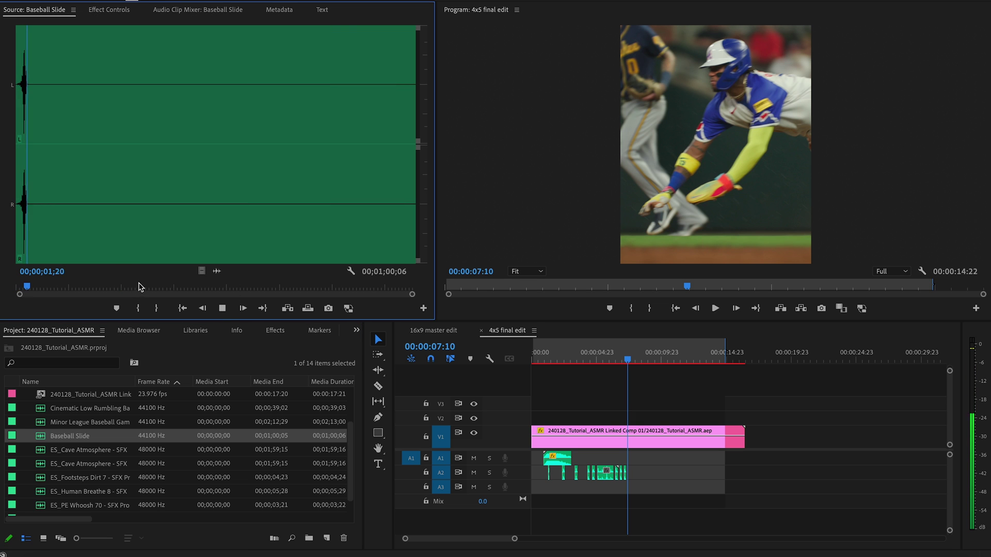
pyautogui.press('o')
pyautogui.moveTo(217, 271); pyautogui.dragTo(644, 487)
pyautogui.press('=')
pyautogui.press('=')
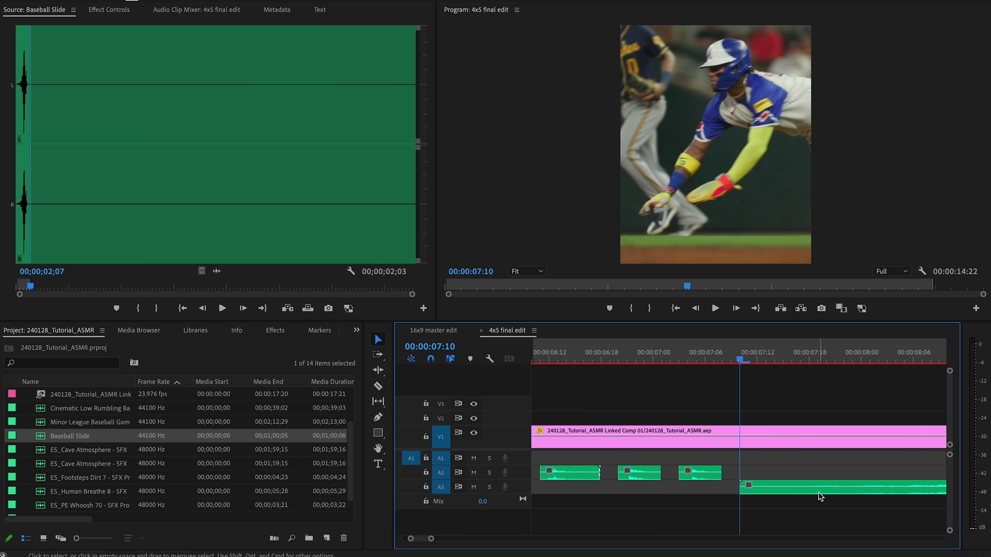
# Nudge the slide clip on A3 slightly earlier to land under the runner's slide
pyautogui.click(771, 495)
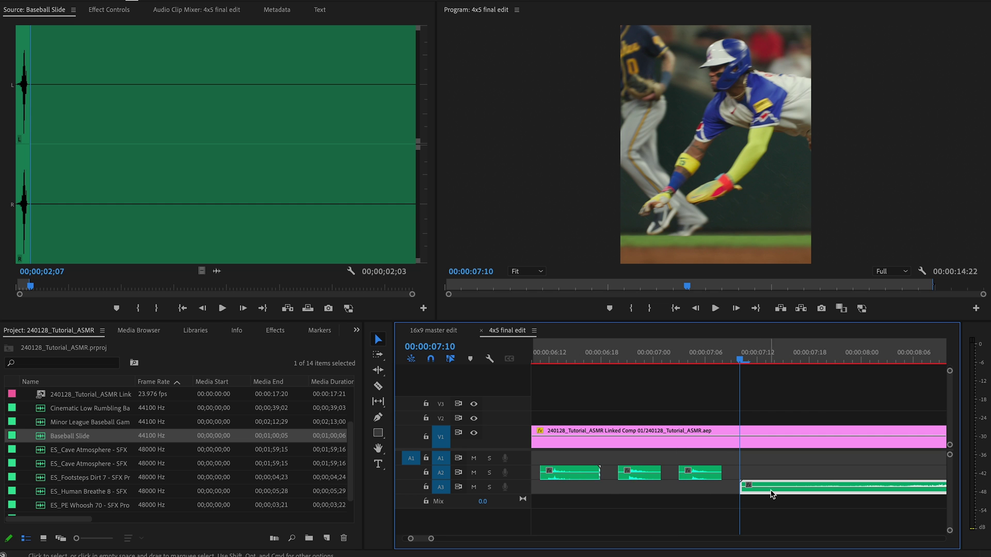
pyautogui.press('-')
pyautogui.press('j')
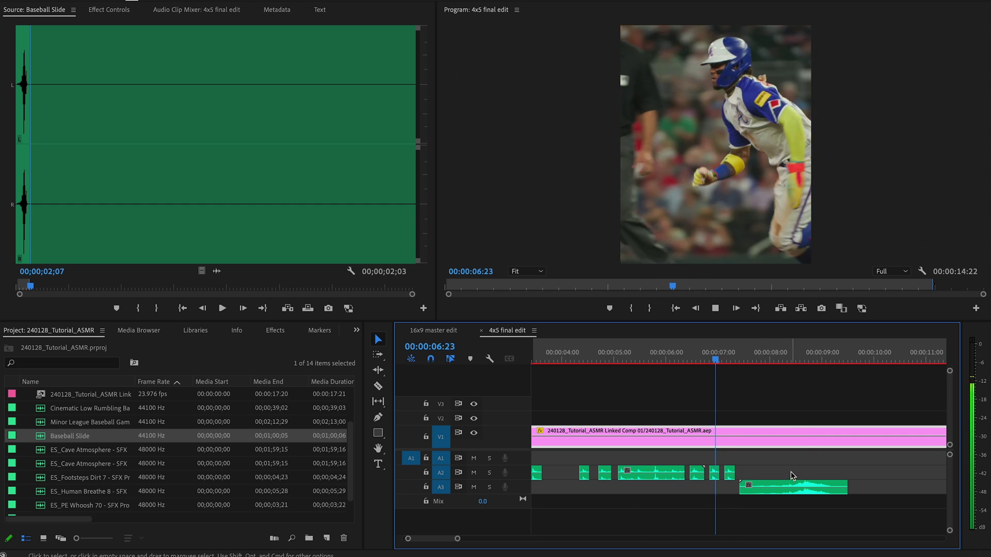
pyautogui.press('space')
pyautogui.hotkey('shift', 'alt', 'Left')
pyautogui.hotkey('shift', 'alt', 'Left')
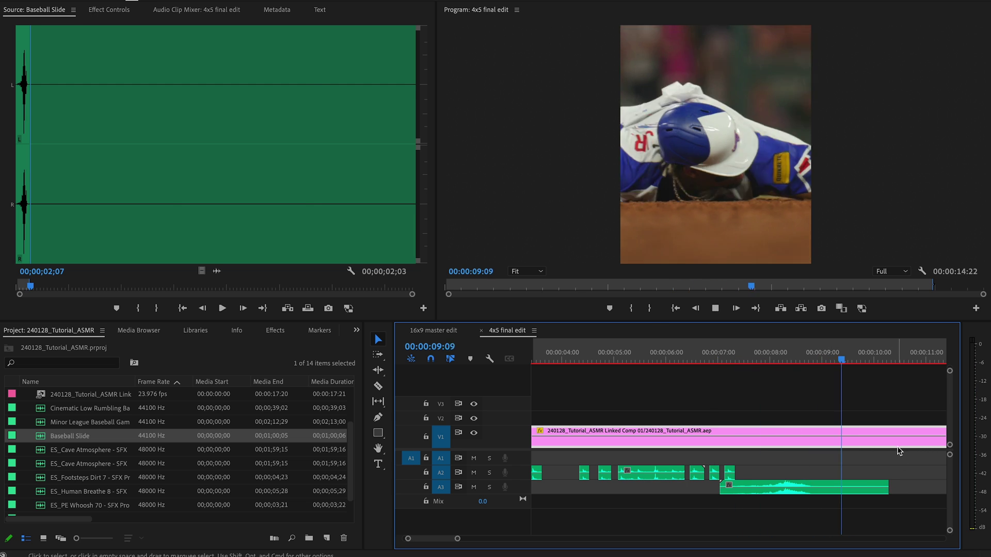
pyautogui.press('\\')
pyautogui.scroll(-1, 103, 454)
pyautogui.doubleClick(41, 449)
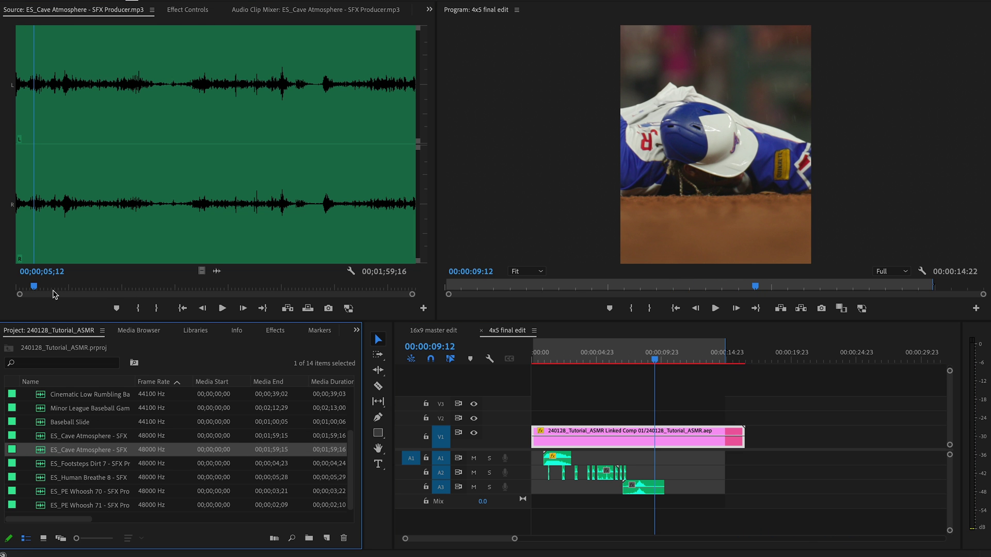
# Preview ES_Cave Atmosphere, mark its Out at 09;02, and place it on a new track A4
pyautogui.moveTo(34, 286); pyautogui.dragTo(19, 290)
pyautogui.press('space')
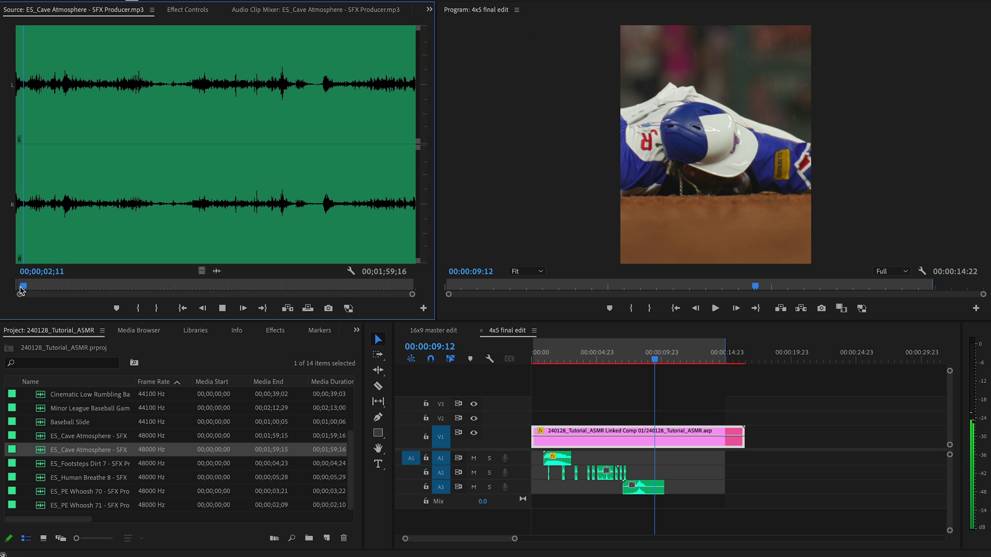
pyautogui.moveTo(23, 289); pyautogui.dragTo(32, 289)
pyautogui.press('o')
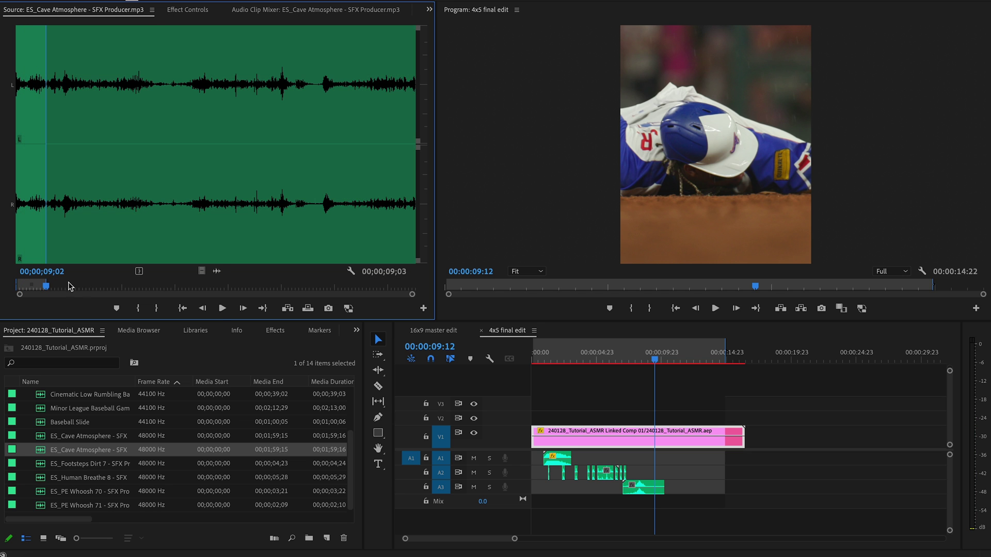
pyautogui.moveTo(468, 411); pyautogui.dragTo(621, 530)
pyautogui.moveTo(247, 292); pyautogui.dragTo(599, 506)
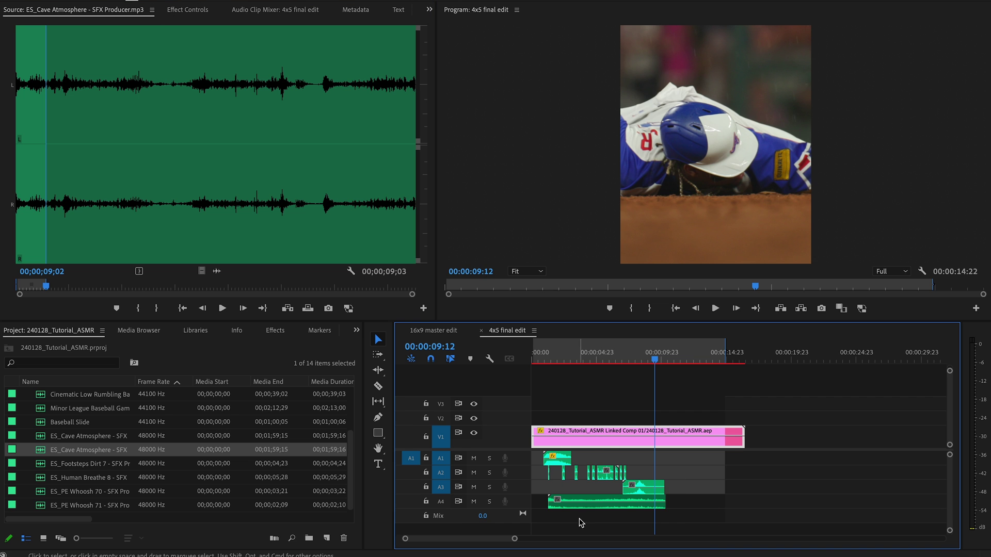
# Add and lengthen a default Constant Power fade-in at the cave clip's start
pyautogui.press('=')
pyautogui.press('=')
pyautogui.rightClick(602, 505)
pyautogui.click(640, 535)
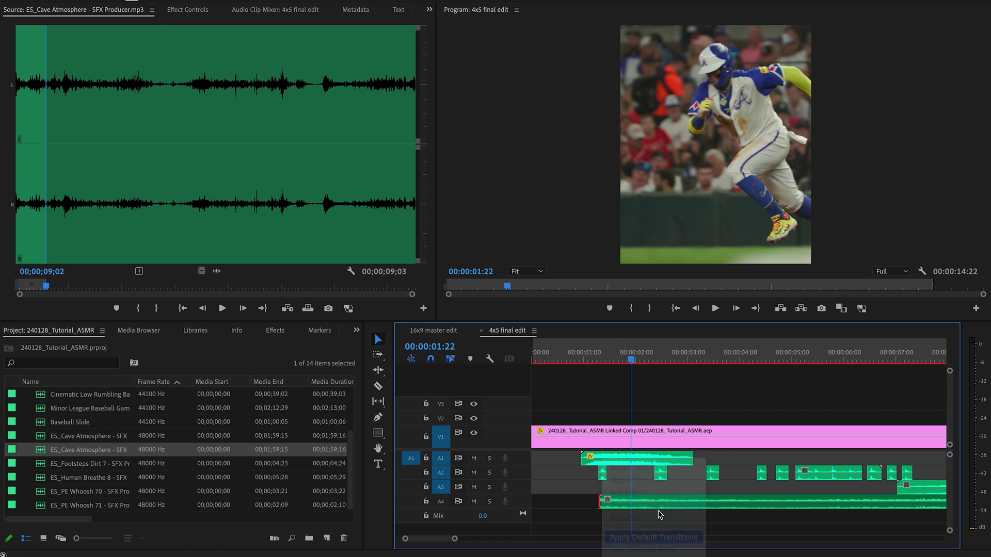
pyautogui.moveTo(649, 501); pyautogui.dragTo(692, 500)
pyautogui.press('space')
pyautogui.press('XF86AudioRaiseVolume')
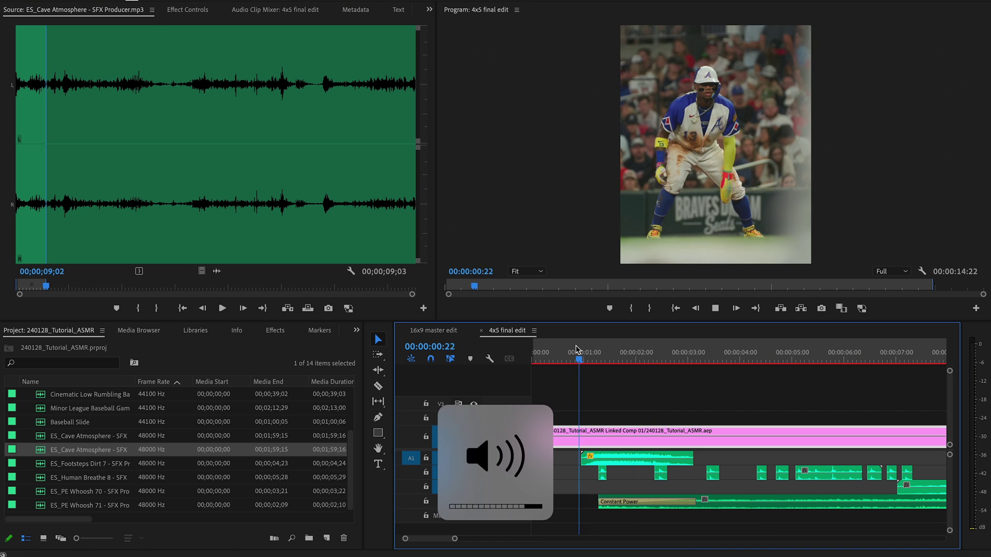
pyautogui.press('-')
pyautogui.press('-')
pyautogui.press('-')
pyautogui.press('space')
# Add a default fade-out to the cave clip's end, trim it, and play from 04:00
pyautogui.press('=')
pyautogui.rightClick(735, 501)
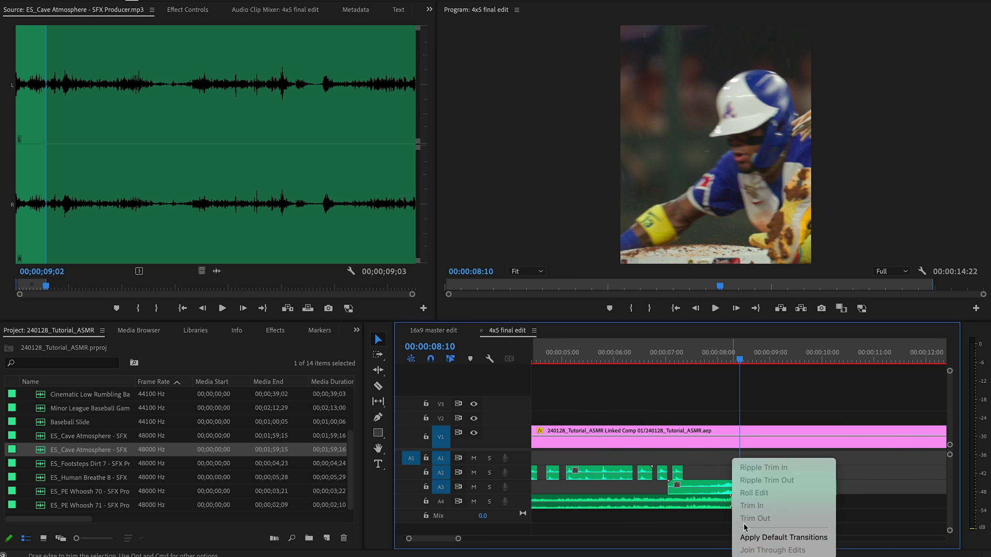
pyautogui.click(764, 535)
pyautogui.moveTo(712, 500); pyautogui.dragTo(633, 501)
pyautogui.write('400')
pyautogui.press('Return')
pyautogui.press('space')
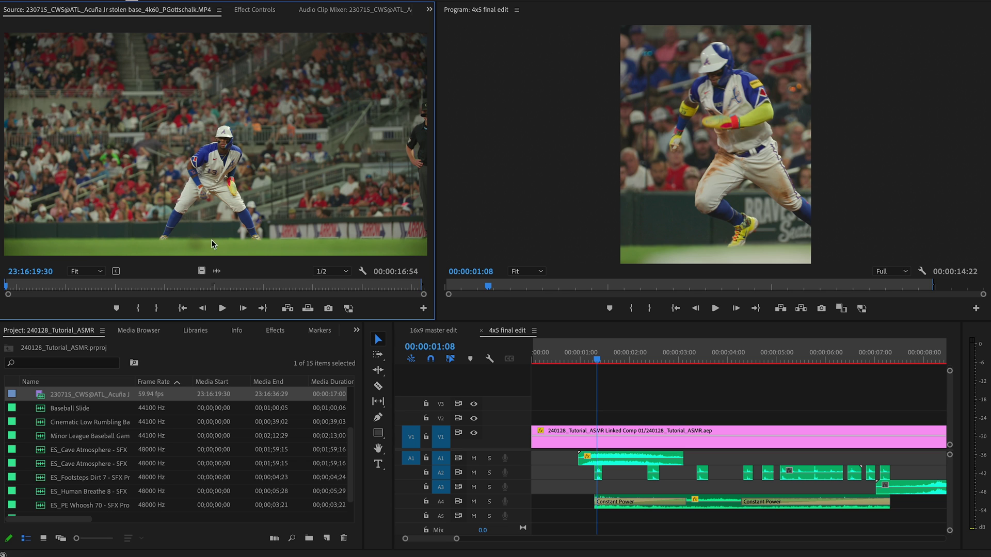
# Place the source clip's crowd audio only on track A5 and cut away its leading piece
pyautogui.click(217, 271)
pyautogui.moveTo(216, 269); pyautogui.dragTo(666, 534)
pyautogui.press('\\')
pyautogui.press('-')
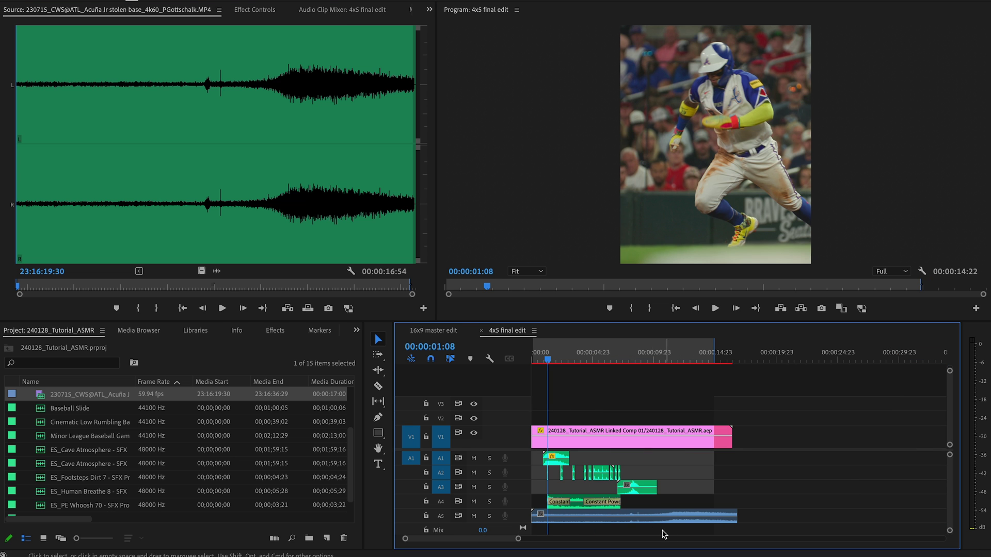
pyautogui.press('c')
pyautogui.click(627, 516)
pyautogui.press('v')
pyautogui.click(611, 516)
pyautogui.press('Delete')
# Extend the crowd clip back to the sequence start and apply an Audio Gain change
pyautogui.click(630, 515)
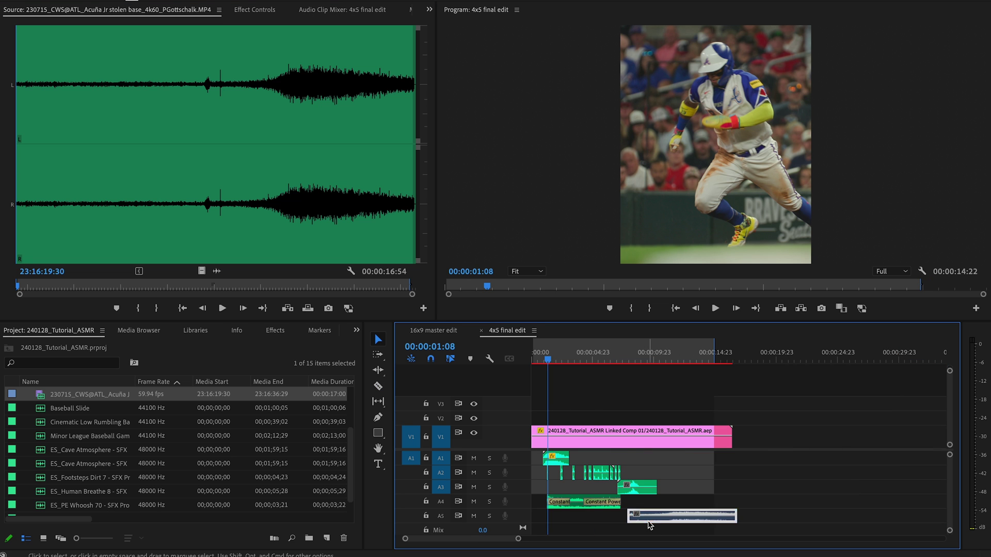
pyautogui.press('=')
pyautogui.press('space')
pyautogui.press('space')
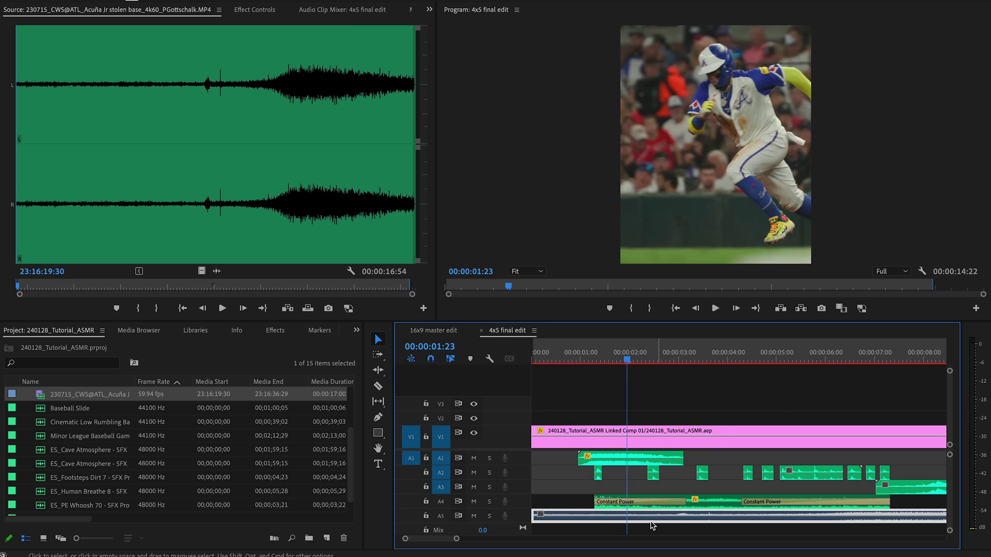
pyautogui.moveTo(559, 515); pyautogui.dragTo(531, 515)
pyautogui.rightClick(638, 522)
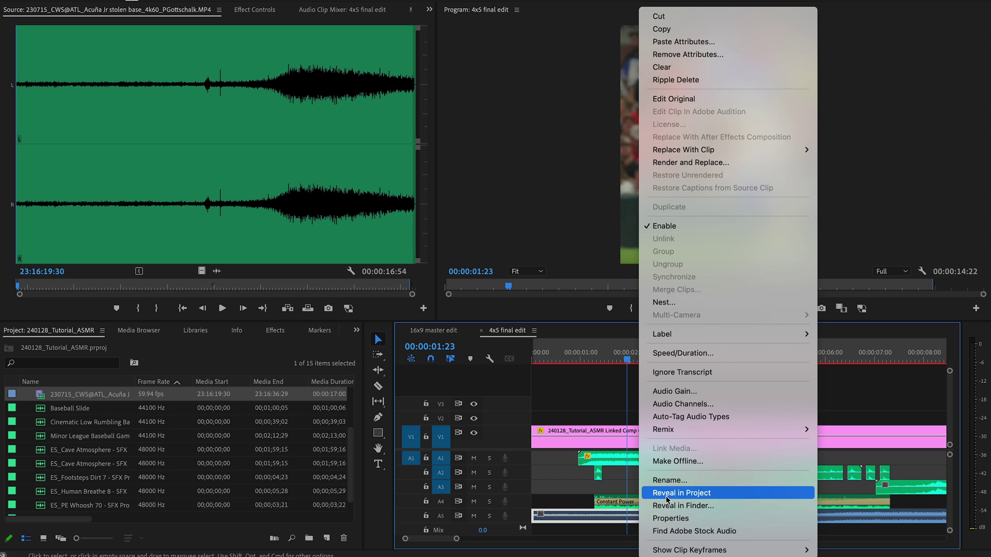
pyautogui.click(698, 392)
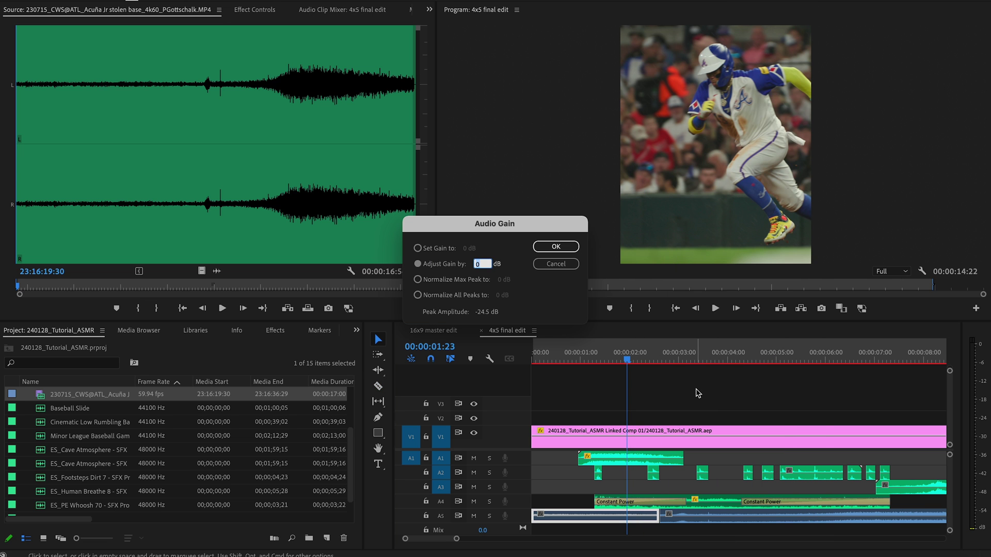
pyautogui.press('Return')
pyautogui.moveTo(576, 357); pyautogui.dragTo(586, 378)
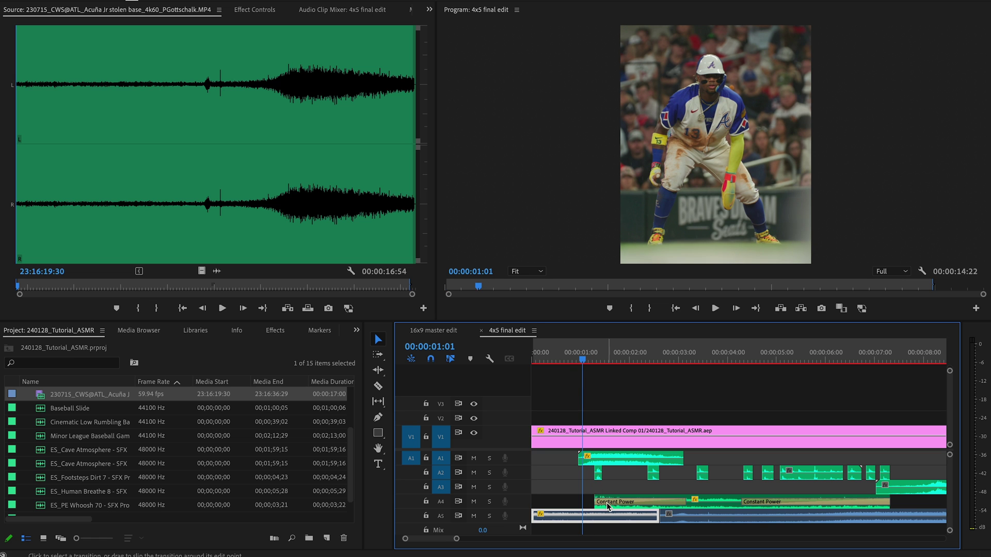
# Find the Lowpass effect and apply it to the first A5 crowd clip
pyautogui.click(277, 333)
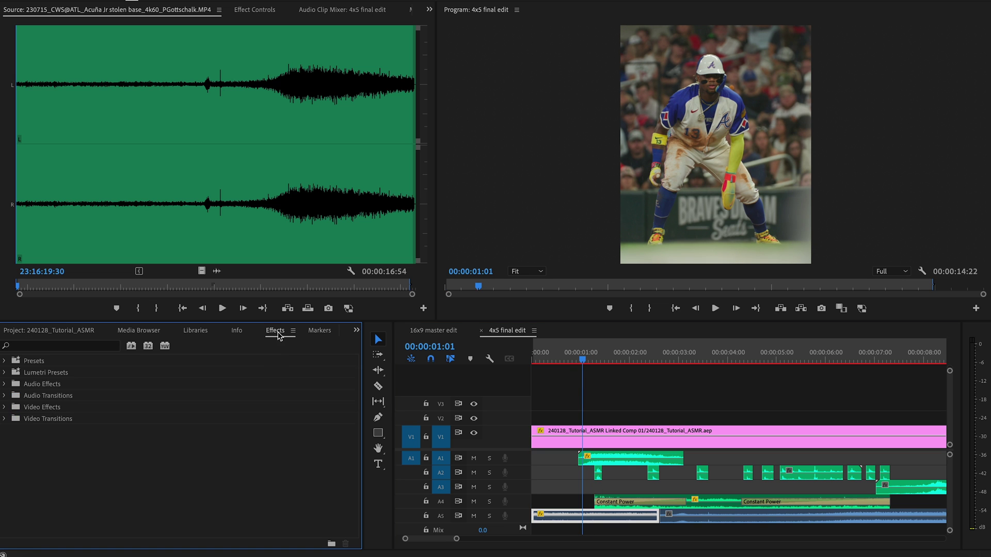
pyautogui.click(65, 345)
pyautogui.write('lowpass')
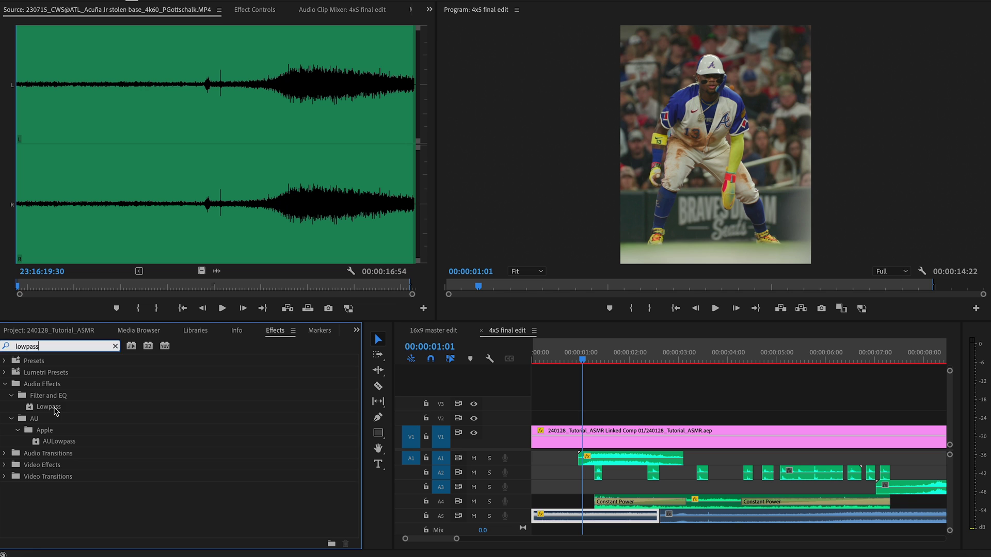
pyautogui.moveTo(54, 408); pyautogui.dragTo(594, 515)
# Keyframe the first clip's Lowpass cutoff from 23770 Hz down to 1000 Hz, previewing the result
pyautogui.click(258, 12)
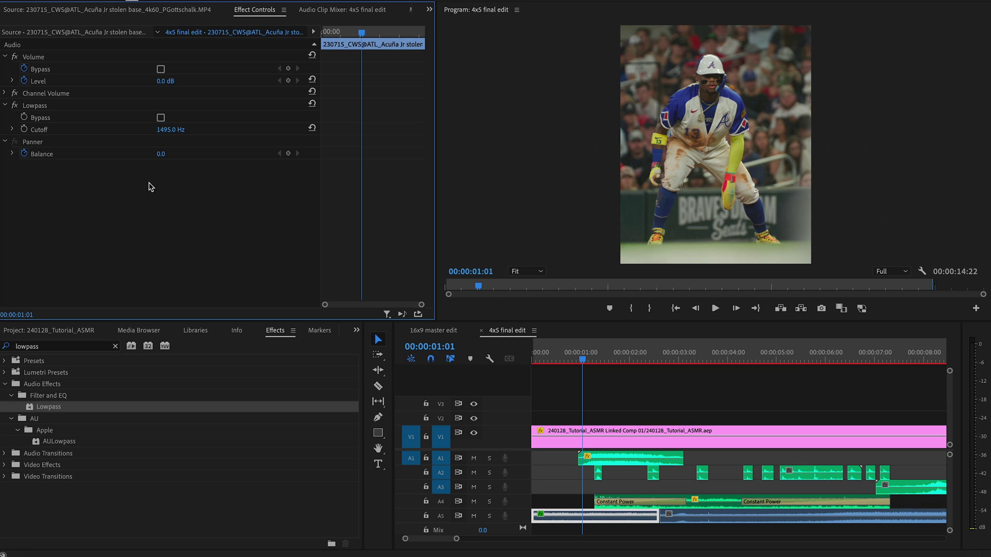
pyautogui.moveTo(182, 129); pyautogui.dragTo(222, 129)
pyautogui.click(23, 130)
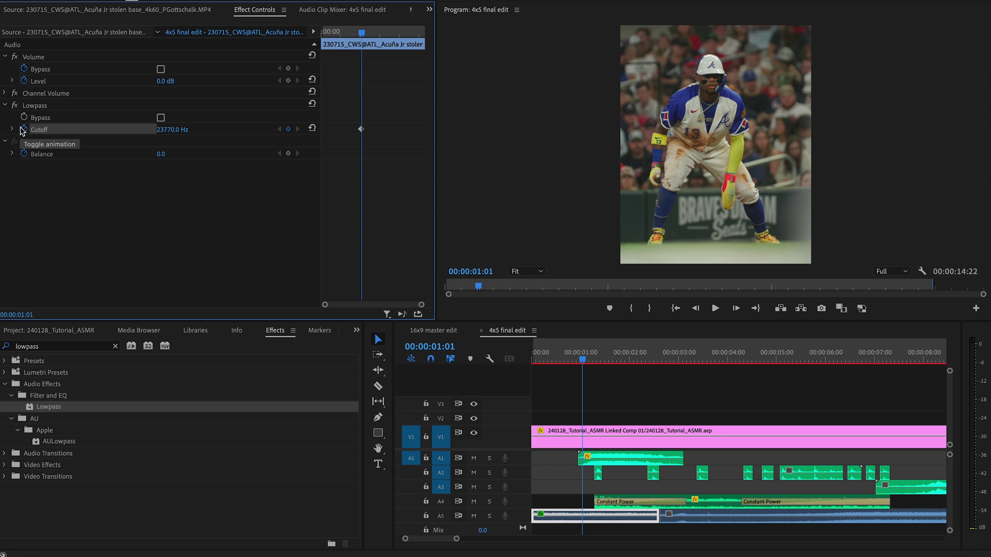
pyautogui.press('space')
pyautogui.press('space')
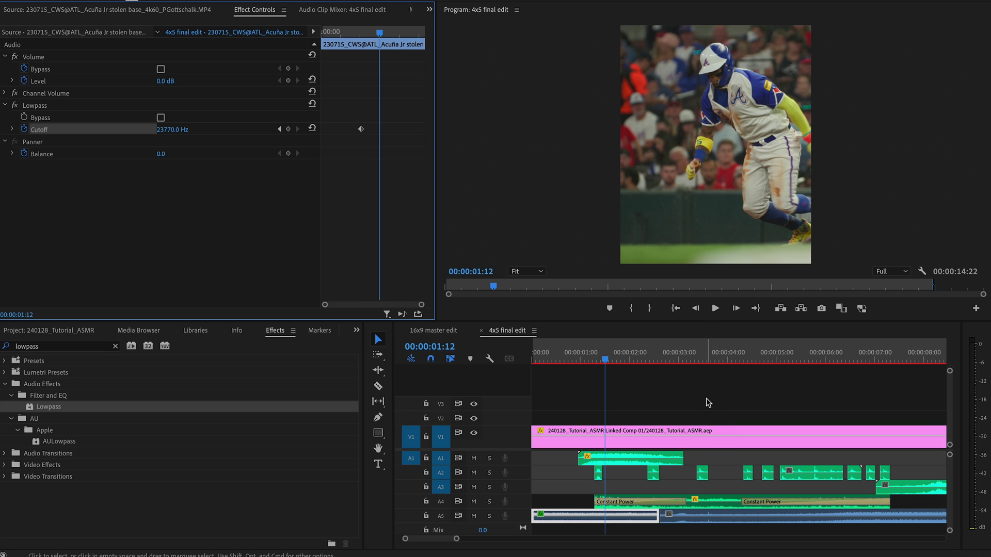
pyautogui.press('space')
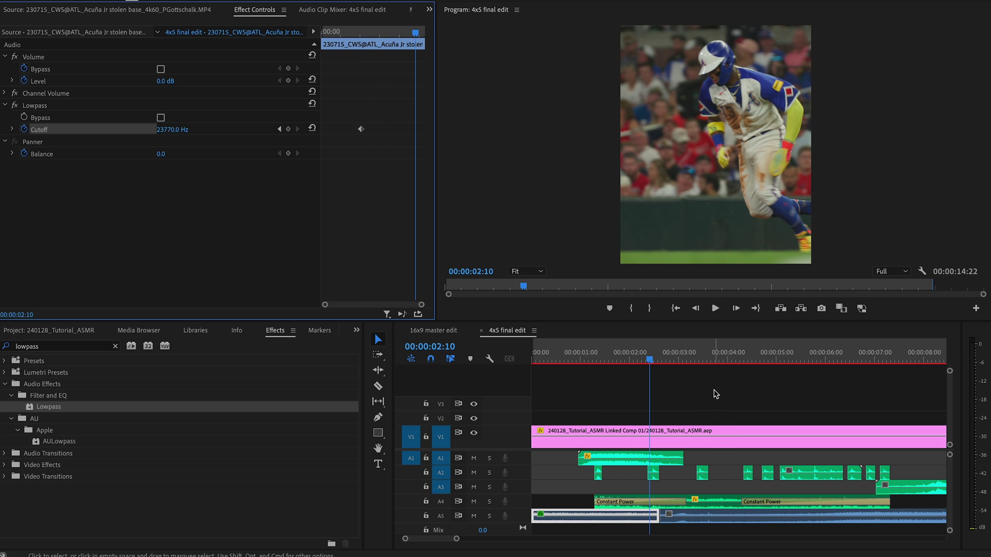
pyautogui.click(166, 132)
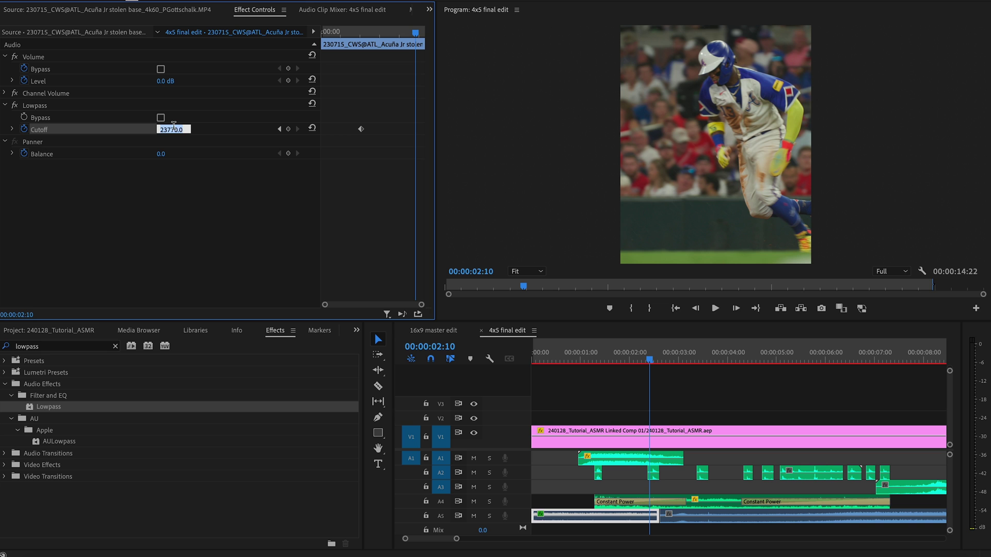
pyautogui.write('1000')
pyautogui.press('Return')
# Apply Lowpass to the second crowd clip and set its cutoff to 1000 Hz
pyautogui.click(667, 526)
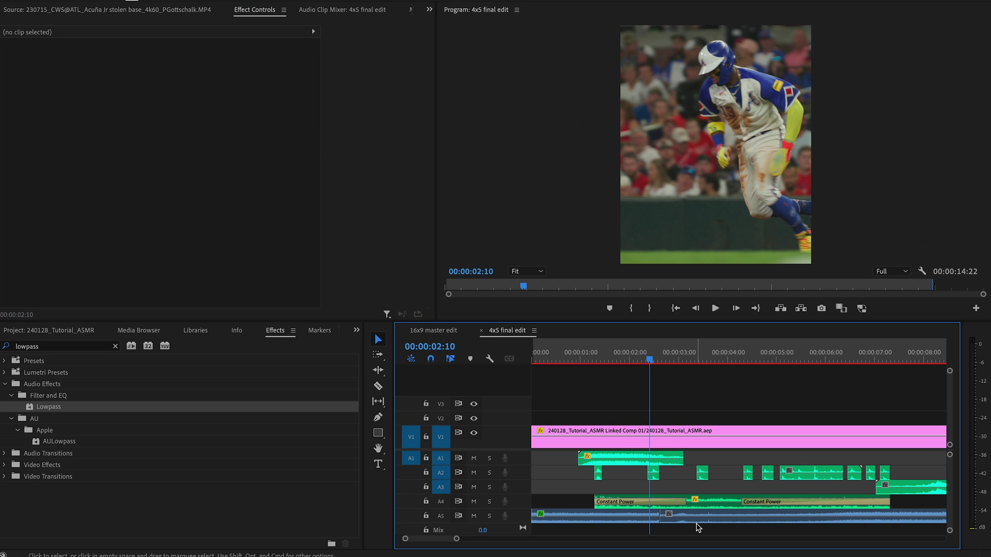
pyautogui.click(638, 525)
pyautogui.click(717, 523)
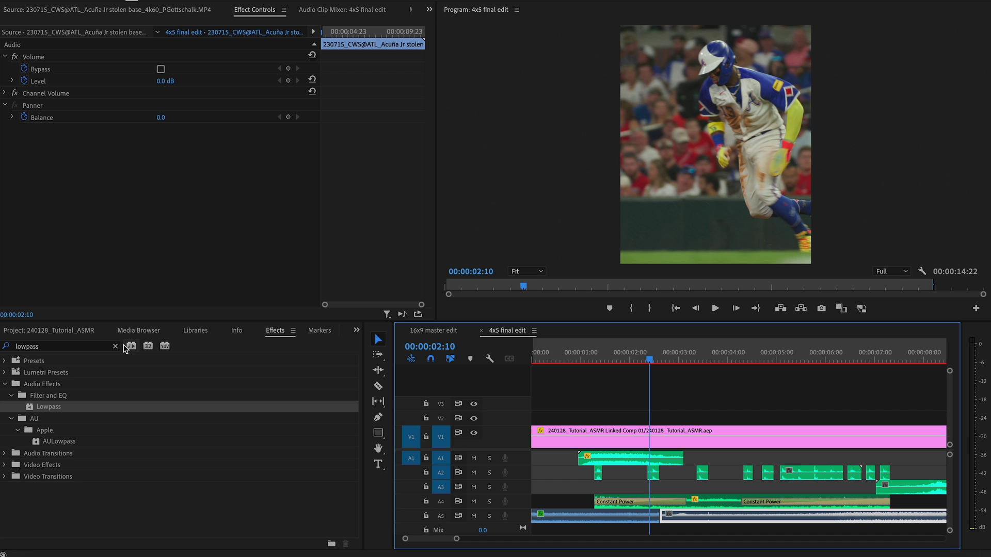
pyautogui.moveTo(48, 407); pyautogui.dragTo(874, 524)
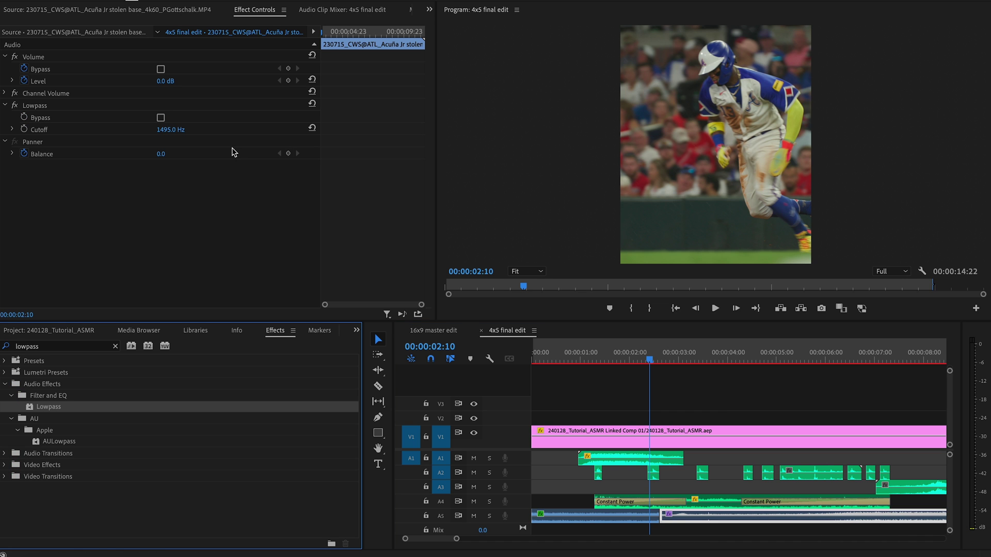
pyautogui.click(170, 129)
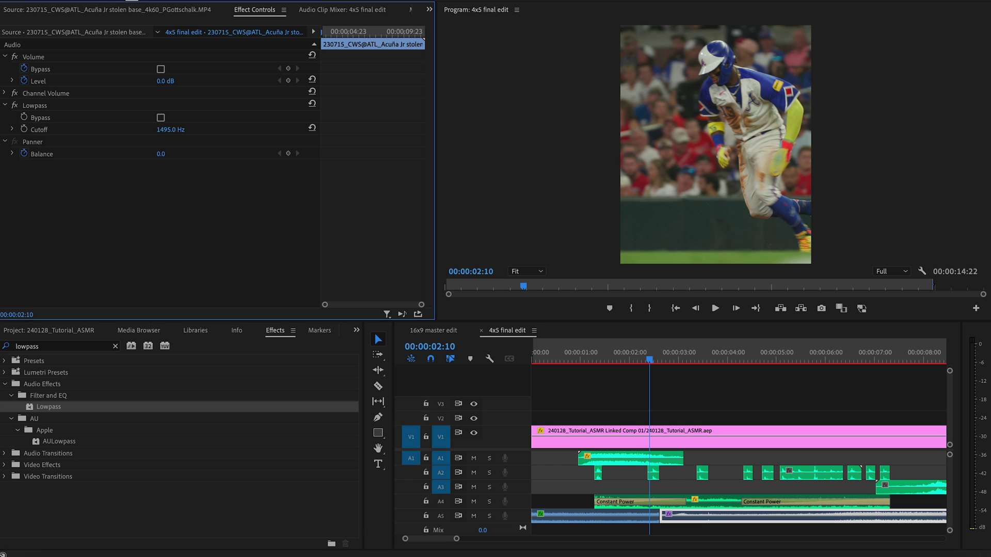
pyautogui.write('1000')
pyautogui.press('Return')
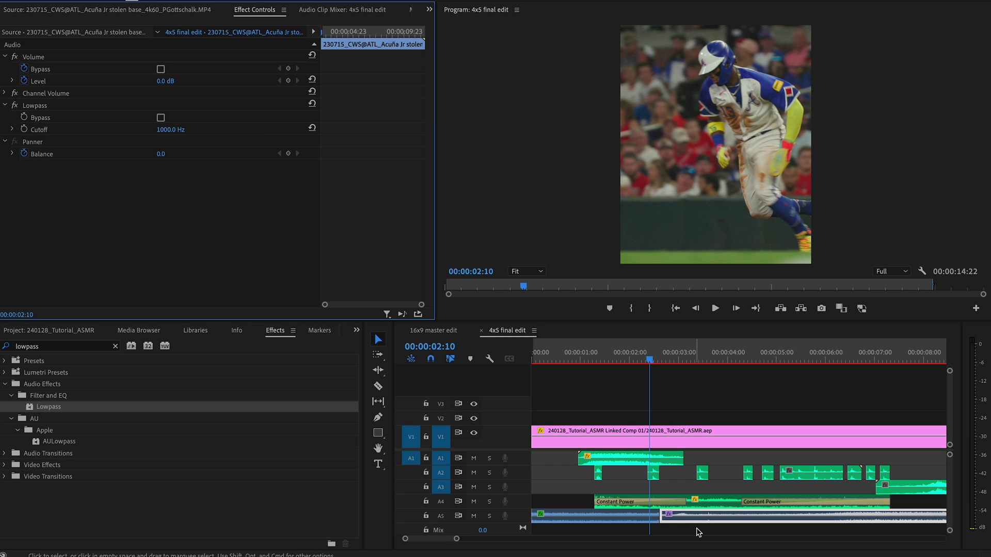
# Add a default crossfade at the A5 edit point and park the playhead at 00:00:04:08
pyautogui.rightClick(658, 516)
pyautogui.click(711, 537)
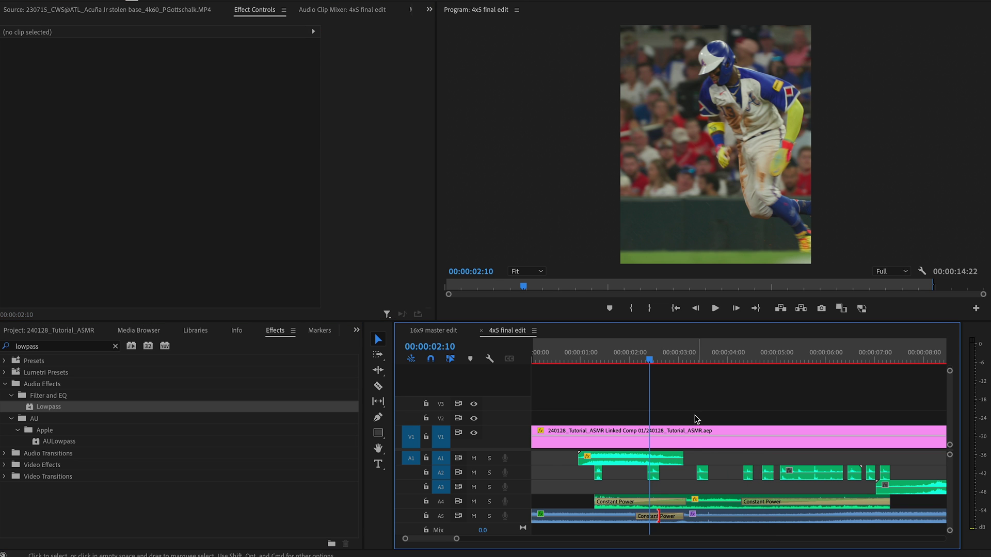
pyautogui.click(586, 356)
pyautogui.click(743, 357)
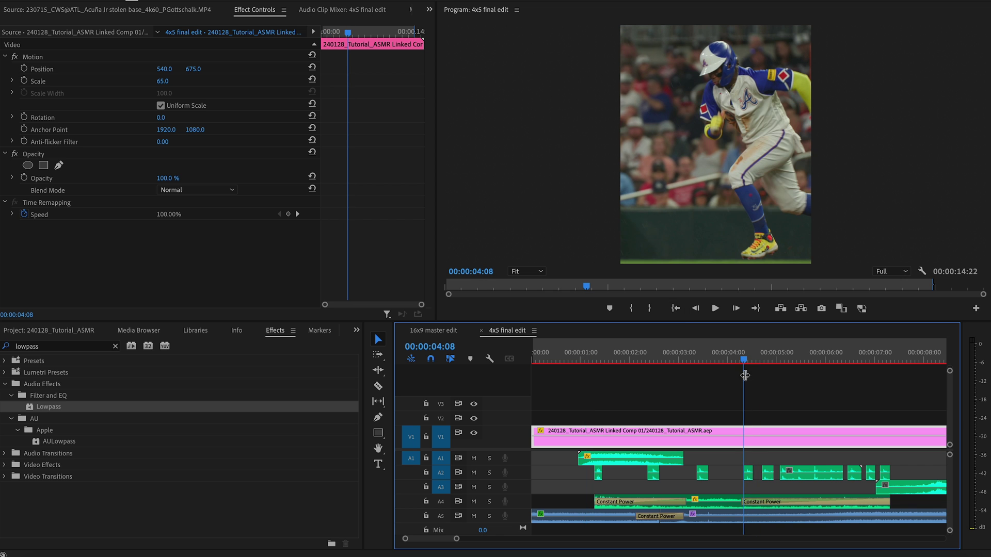
# Keyframe the second crowd clip's Lowpass cutoff from 1000 Hz up to 23770 Hz, then play it back
pyautogui.click(784, 518)
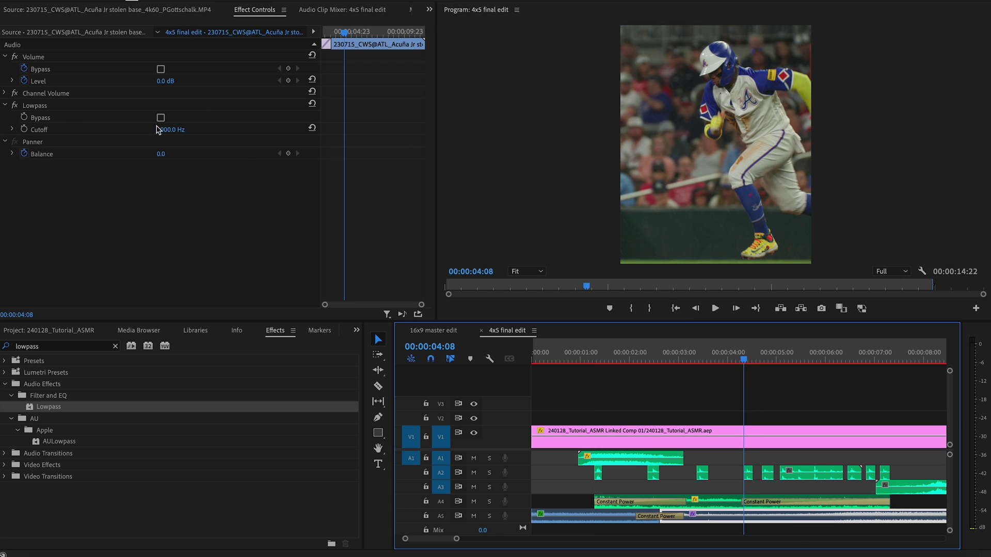
pyautogui.click(24, 129)
pyautogui.moveTo(749, 359); pyautogui.dragTo(945, 364)
pyautogui.press('\\')
pyautogui.click(659, 527)
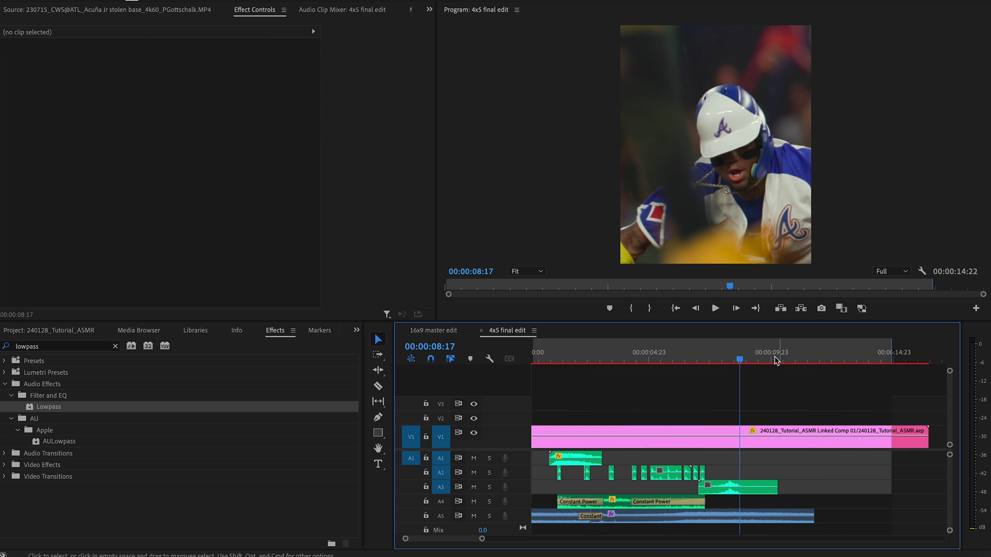
pyautogui.moveTo(740, 360); pyautogui.dragTo(708, 360)
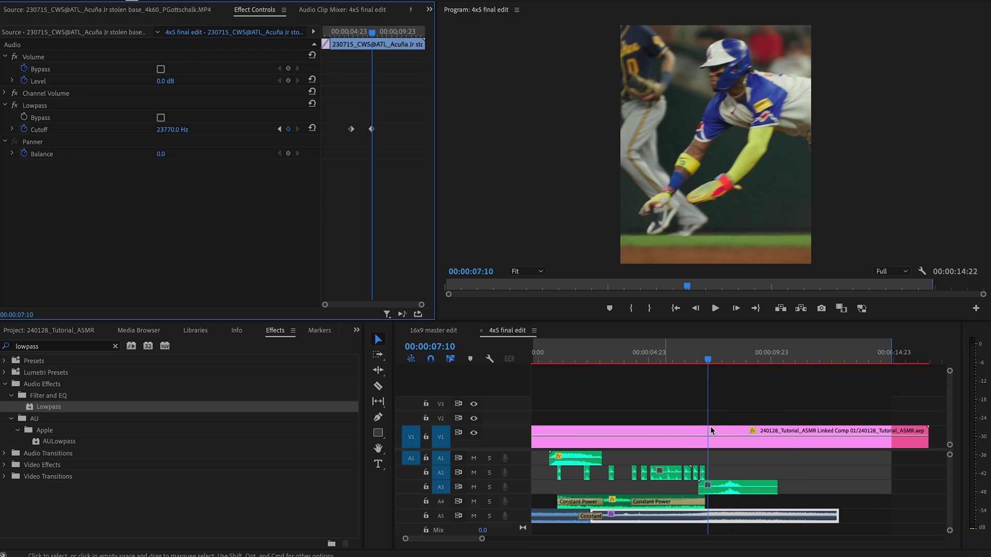
pyautogui.moveTo(708, 359); pyautogui.dragTo(664, 373)
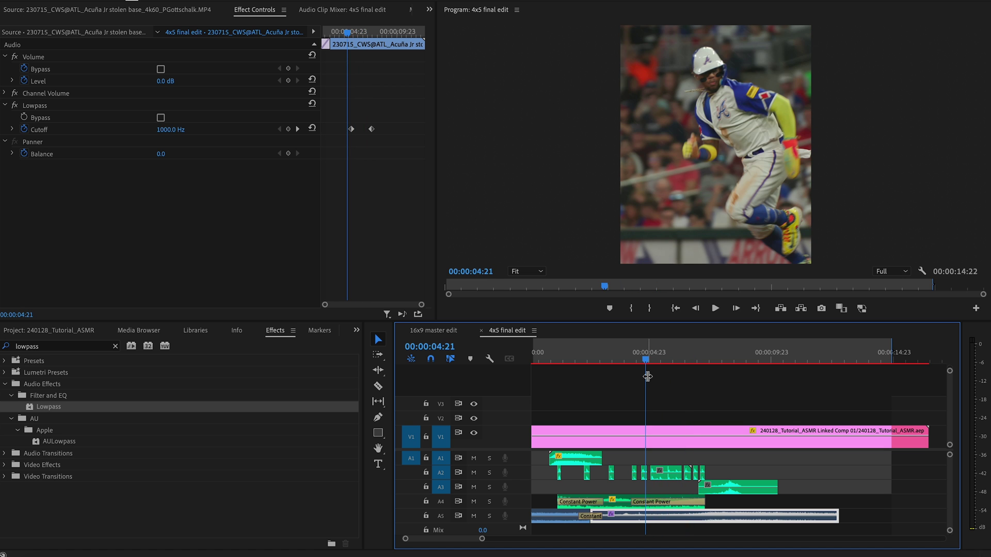
pyautogui.press('space')
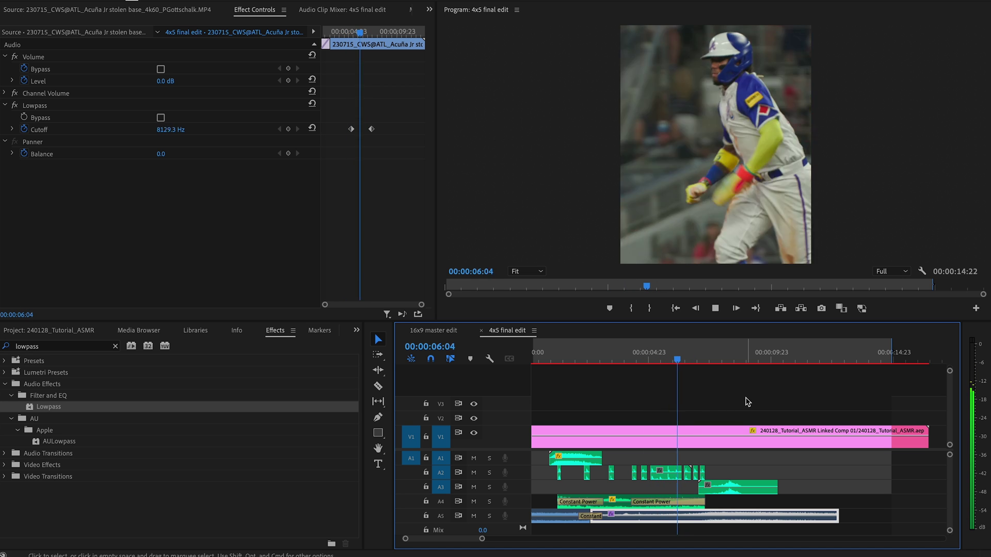